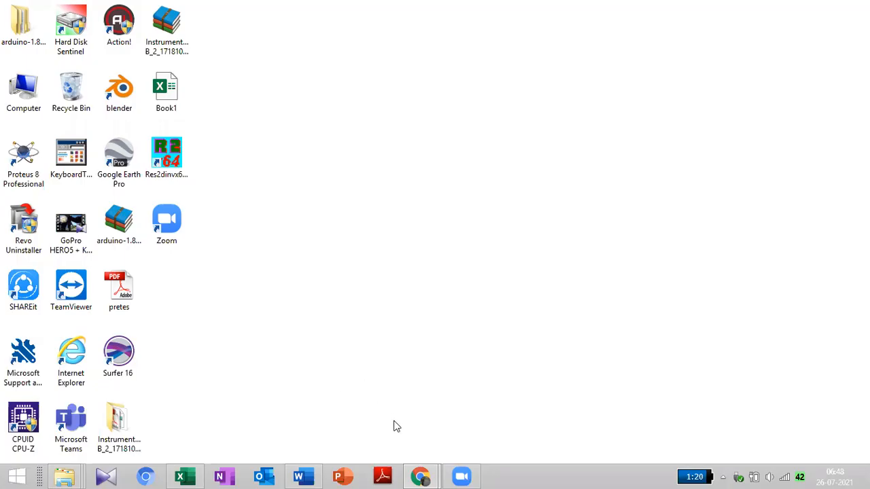
# Switch to Chrome and load tinkercad.com in a new tab
pyautogui.moveTo(422, 475)
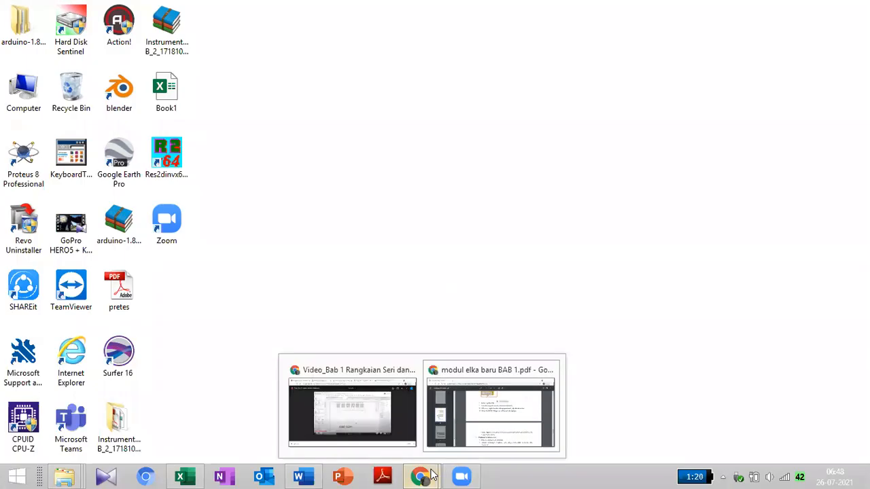
pyautogui.click(455, 411)
pyautogui.click(172, 11)
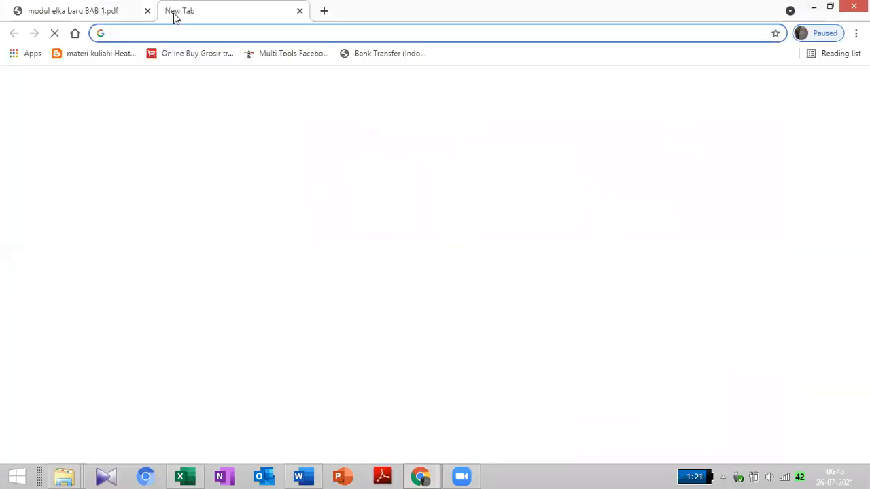
pyautogui.write('tinker')
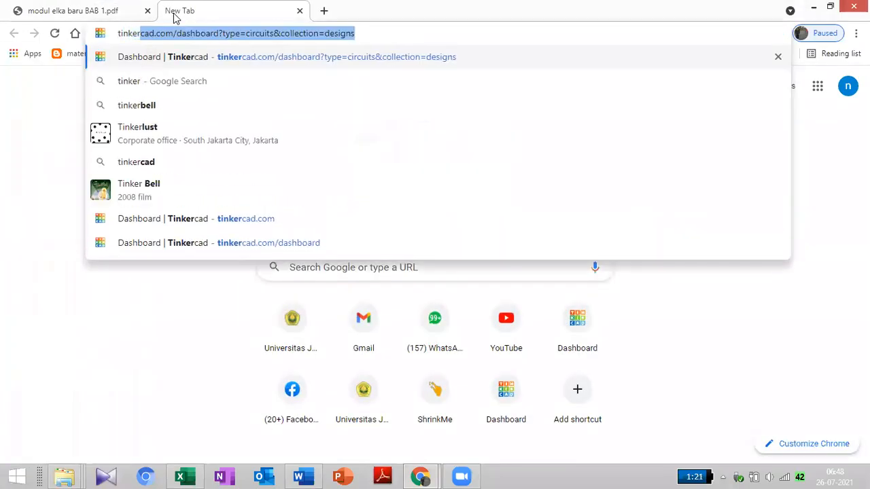
pyautogui.write('cad.com')
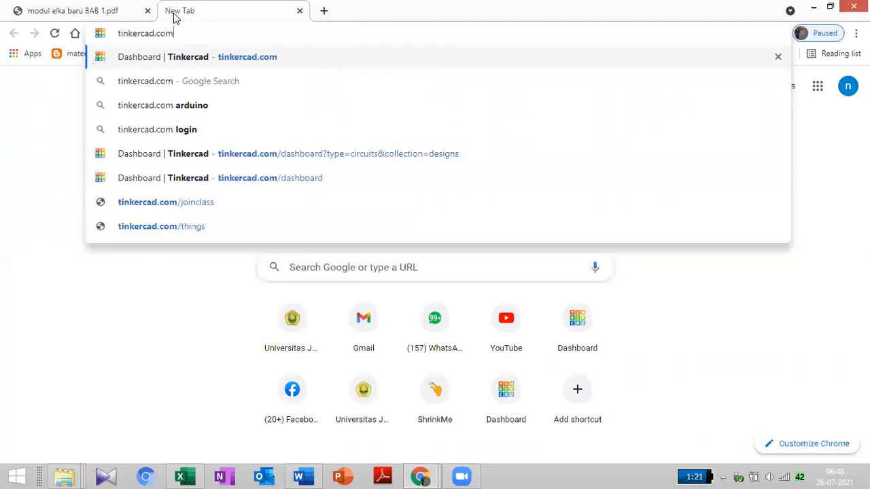
pyautogui.press('Return')
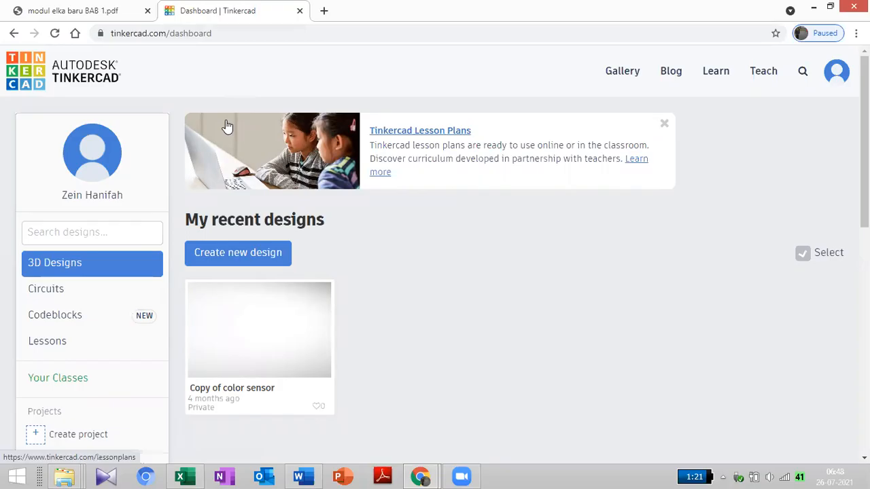
# Create a new circuit from the Circuits collection and dismiss the starters hint
pyautogui.click(73, 298)
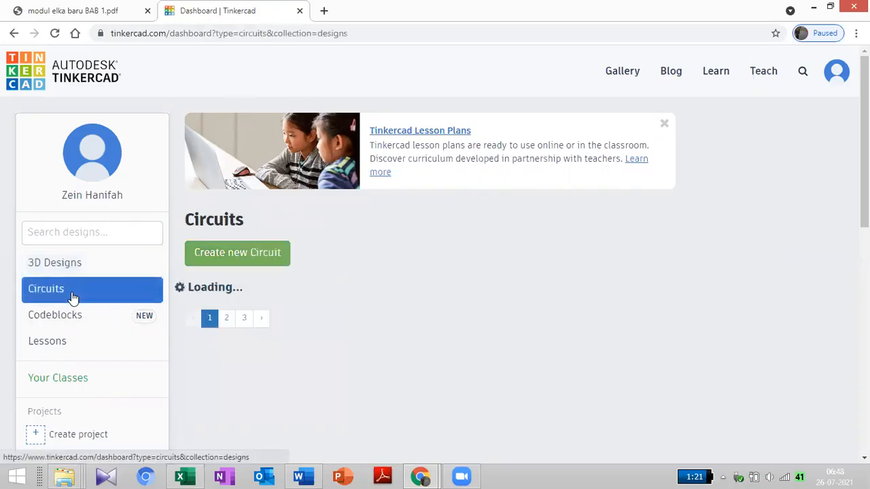
pyautogui.click(216, 260)
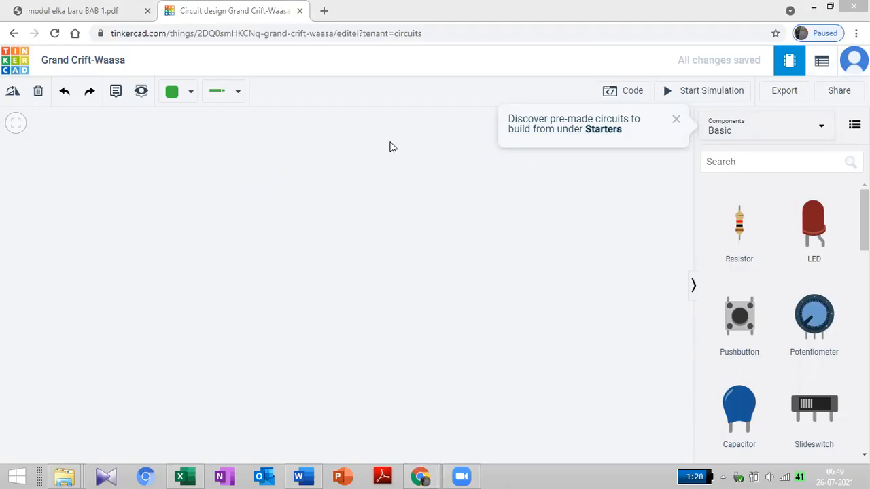
pyautogui.click(677, 121)
# Search the components for "power" and place a Power Supply in the upper-left area of the canvas
pyautogui.click(719, 162)
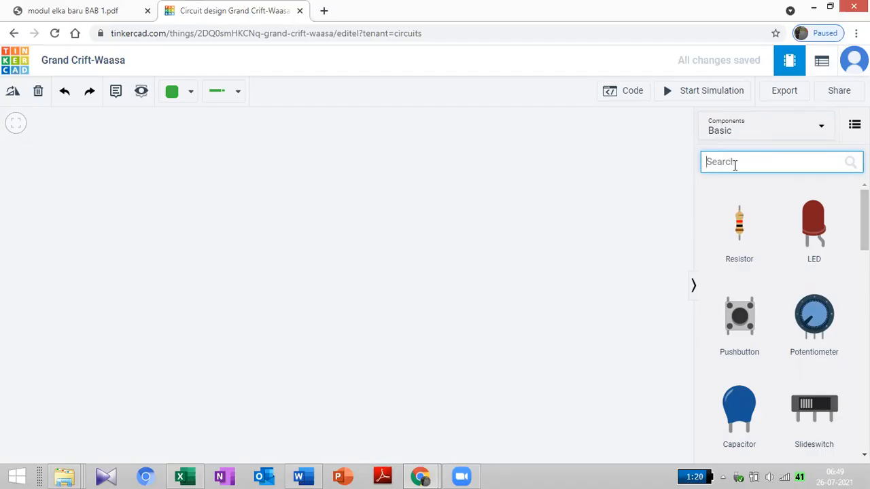
pyautogui.write('power')
pyautogui.press('Return')
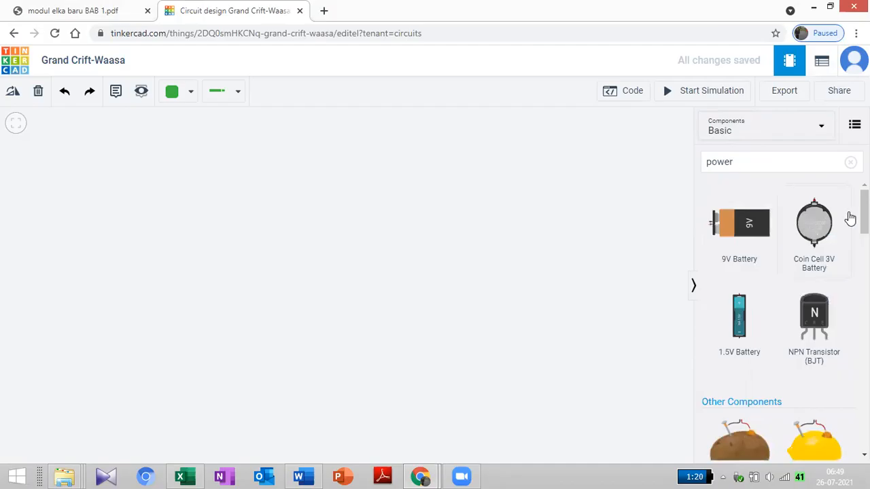
pyautogui.scroll(-3, 743, 314)
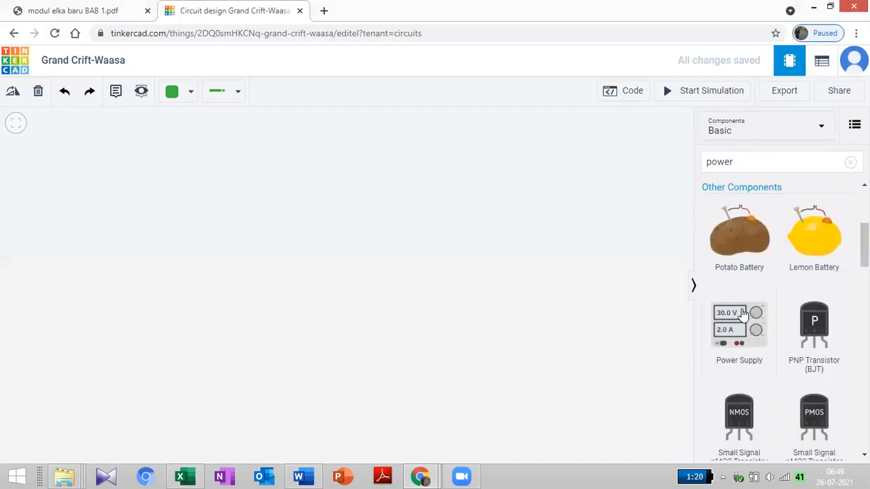
pyautogui.moveTo(743, 314); pyautogui.dragTo(104, 230)
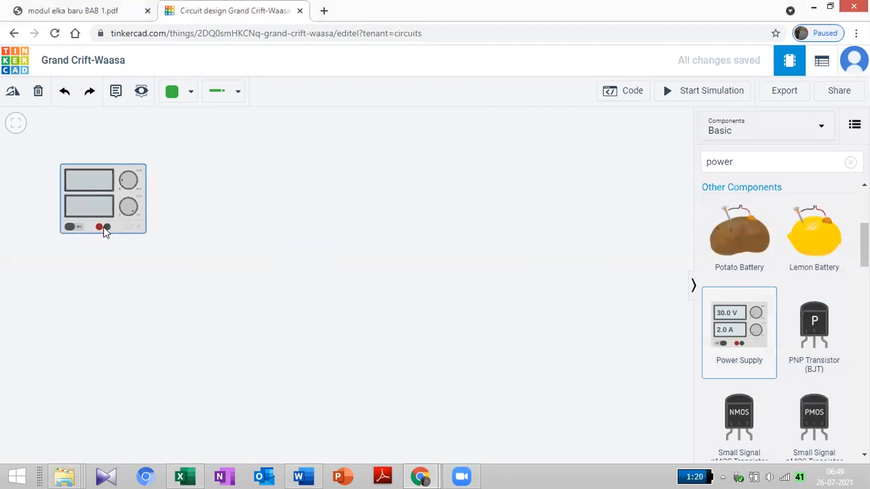
# Search the components for "board" and place a full-size Breadboard below and right of the power supply
pyautogui.click(850, 162)
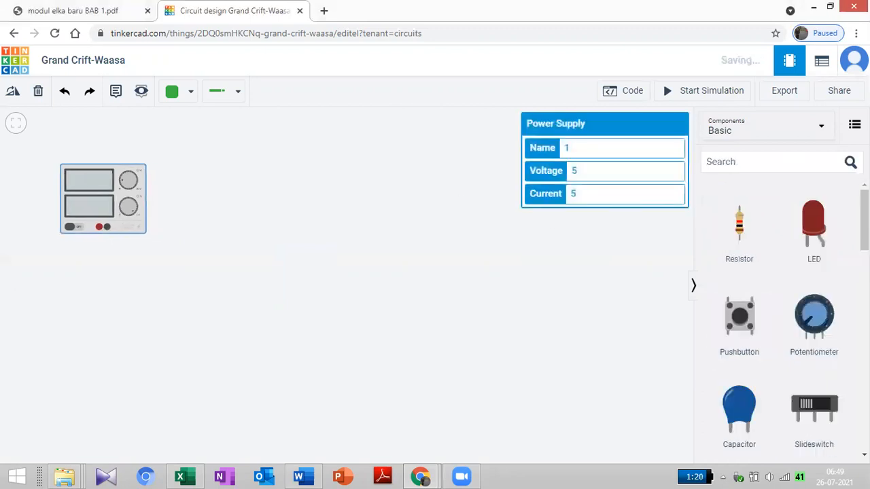
pyautogui.click(817, 162)
pyautogui.write('bo')
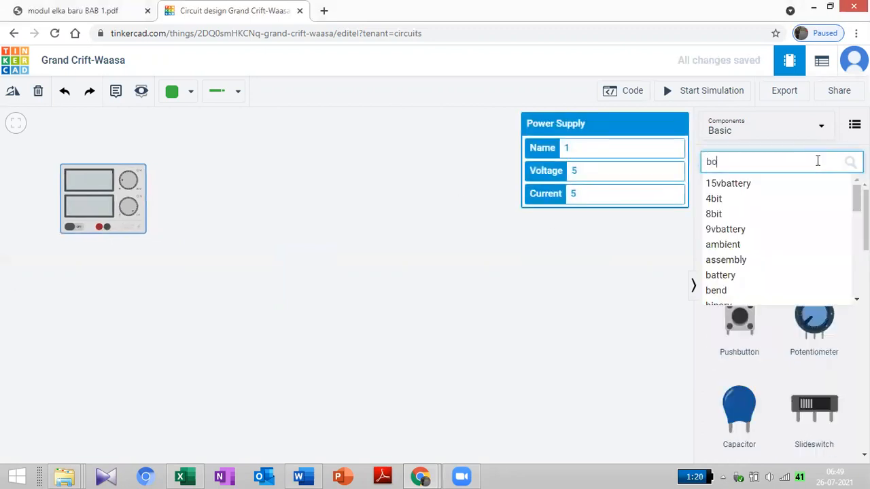
pyautogui.write('ard')
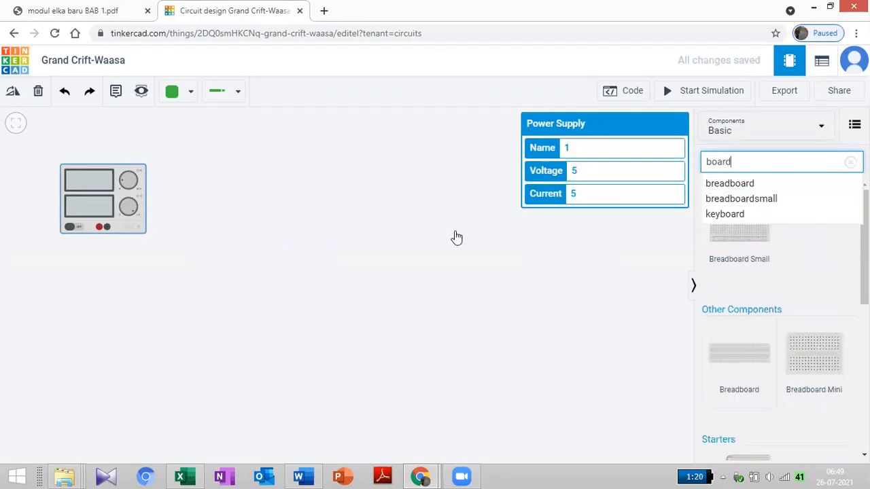
pyautogui.moveTo(412, 302); pyautogui.dragTo(407, 340)
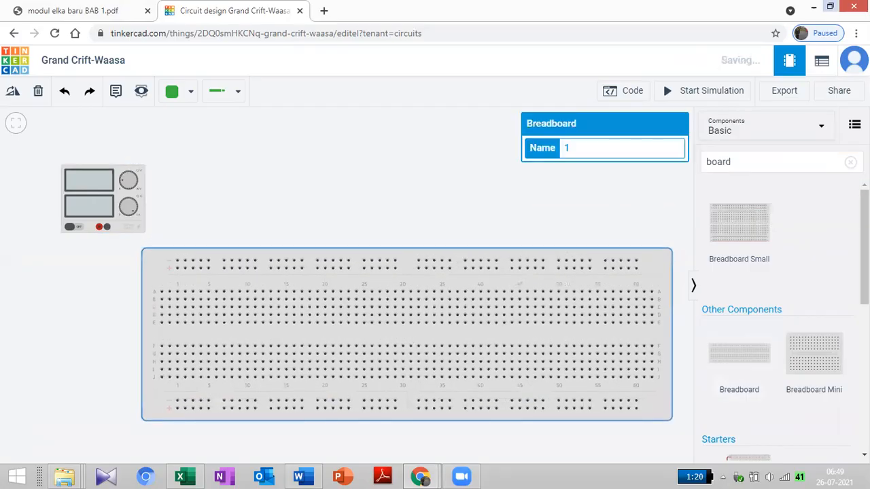
# Place a resistor vertically across the breadboard's centre gap near column 12 and a Multimeter beside the breadboard, below the power supply
pyautogui.click(850, 163)
pyautogui.moveTo(748, 252); pyautogui.dragTo(265, 334)
pyautogui.click(754, 161)
pyautogui.write('multime')
pyautogui.moveTo(730, 222); pyautogui.dragTo(78, 356)
pyautogui.click(303, 233)
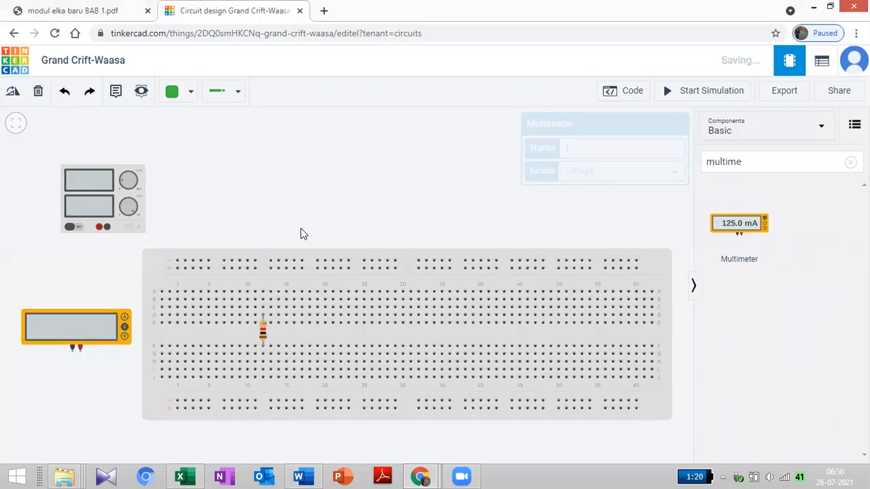
# Wire the power supply's positive terminal to the first hole of the breadboard's upper positive rail, with a right-angled bend
pyautogui.click(99, 227)
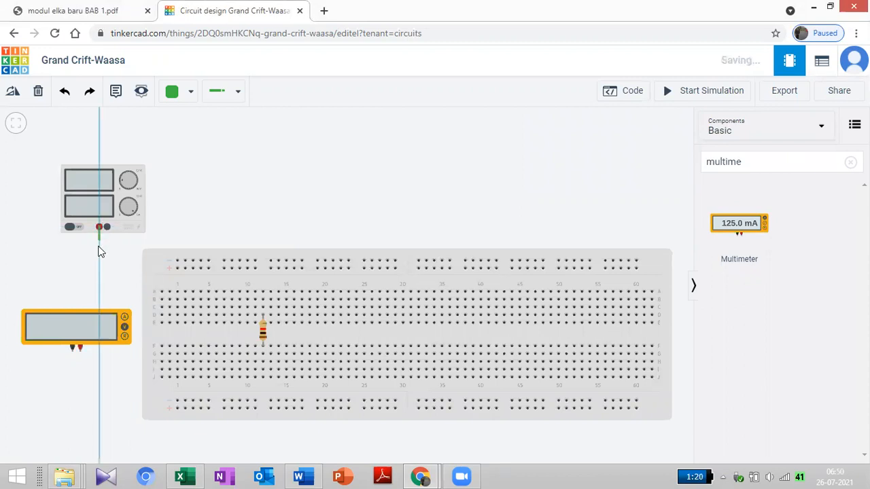
pyautogui.click(99, 277)
pyautogui.click(178, 270)
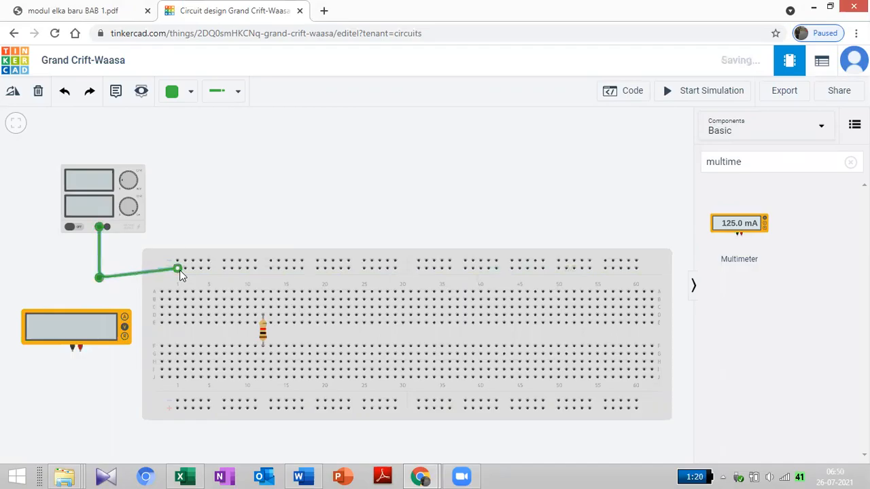
pyautogui.moveTo(97, 278); pyautogui.dragTo(99, 268)
# Wire the power supply's negative terminal to the first hole of the upper negative rail and straighten the wire's bend
pyautogui.moveTo(100, 227); pyautogui.dragTo(106, 227)
pyautogui.moveTo(99, 268); pyautogui.dragTo(107, 253)
pyautogui.moveTo(178, 268); pyautogui.dragTo(178, 263)
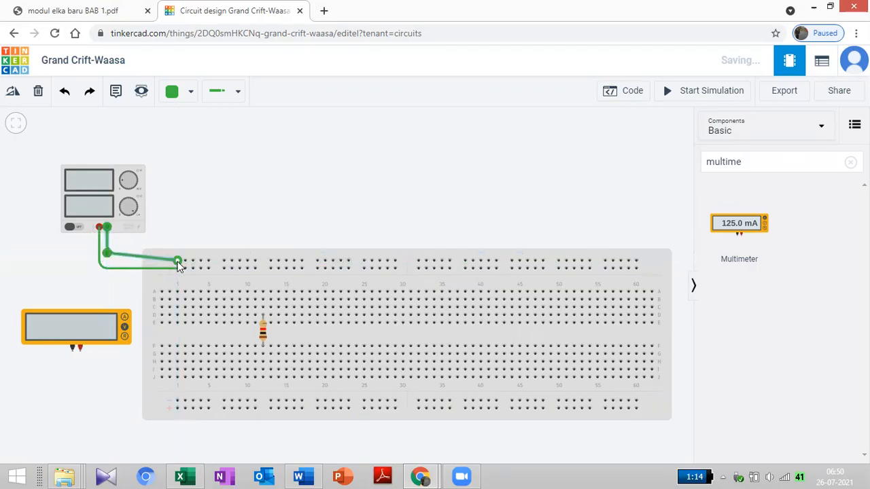
pyautogui.moveTo(107, 257); pyautogui.dragTo(107, 263)
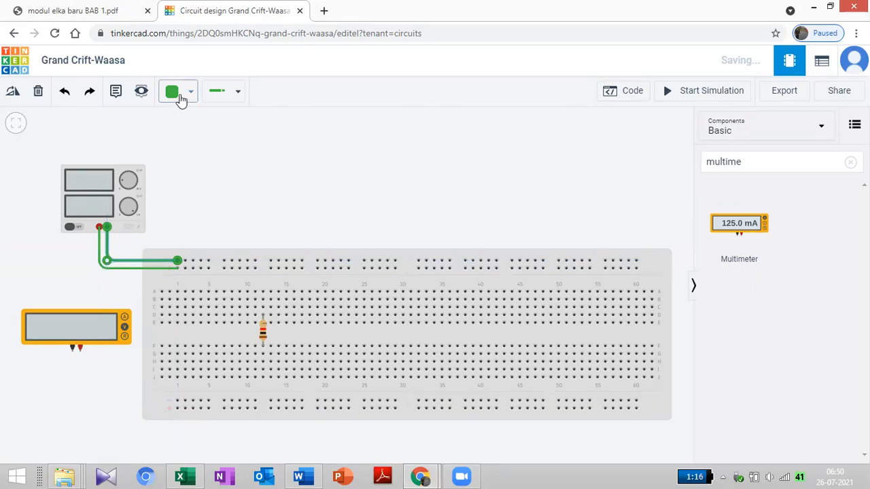
# Colour the negative supply wire black and the positive supply wire red
pyautogui.click(180, 100)
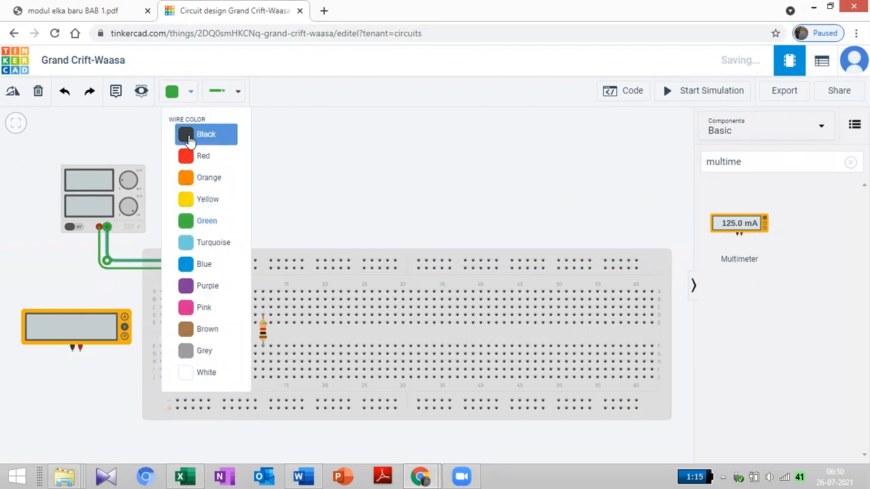
pyautogui.click(189, 140)
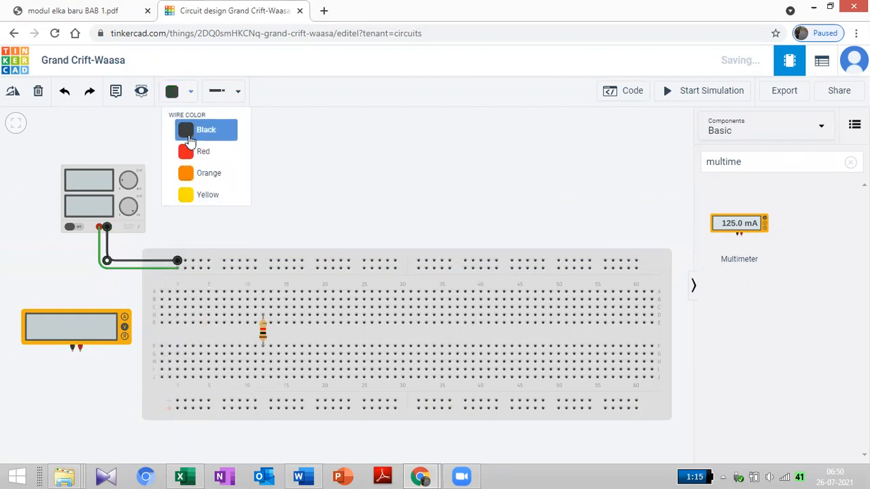
pyautogui.click(138, 271)
pyautogui.click(188, 100)
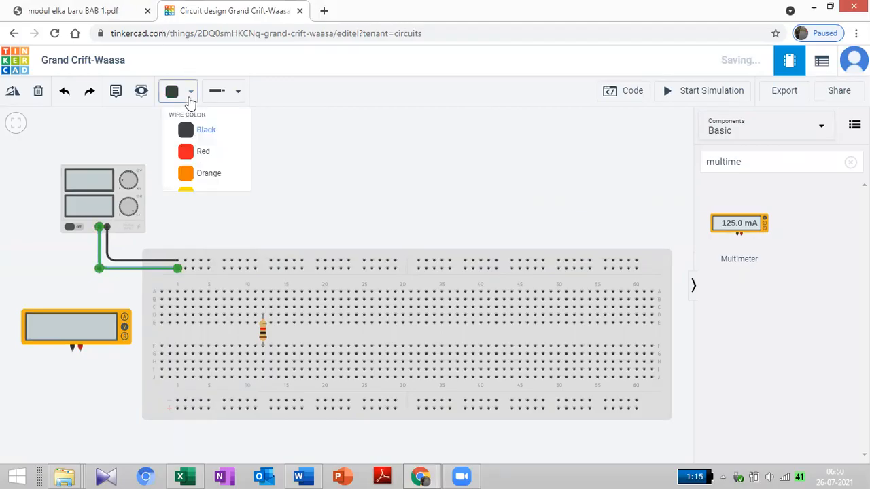
pyautogui.click(195, 157)
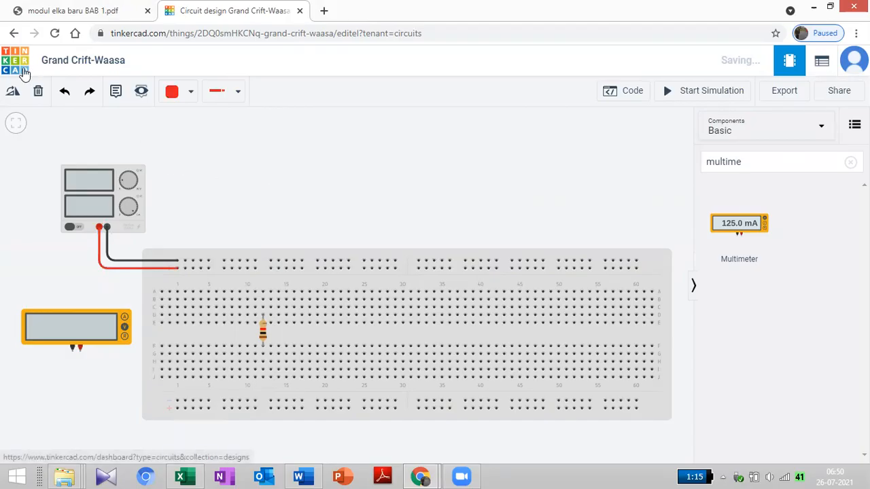
# Return to the circuits dashboard, open the "rangkaian paralel" and "Rangkaian Seri" designs for editing, and show Rangkaian Seri
pyautogui.click(24, 74)
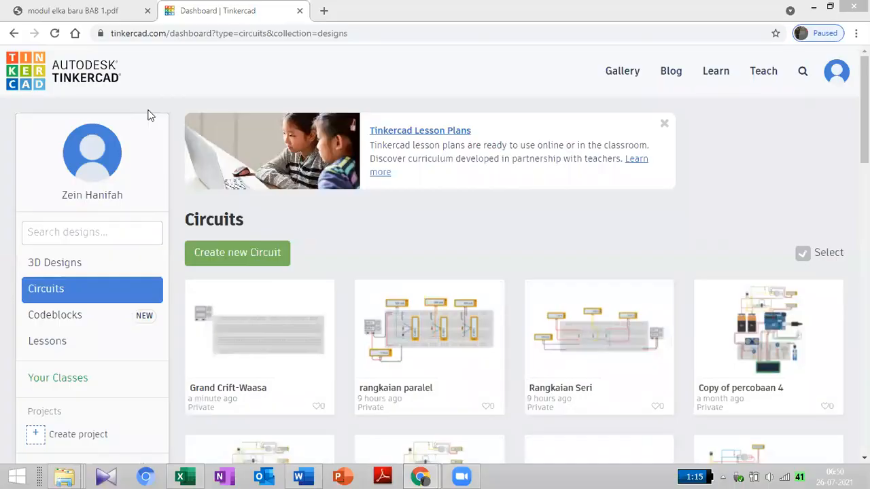
pyautogui.click(400, 333)
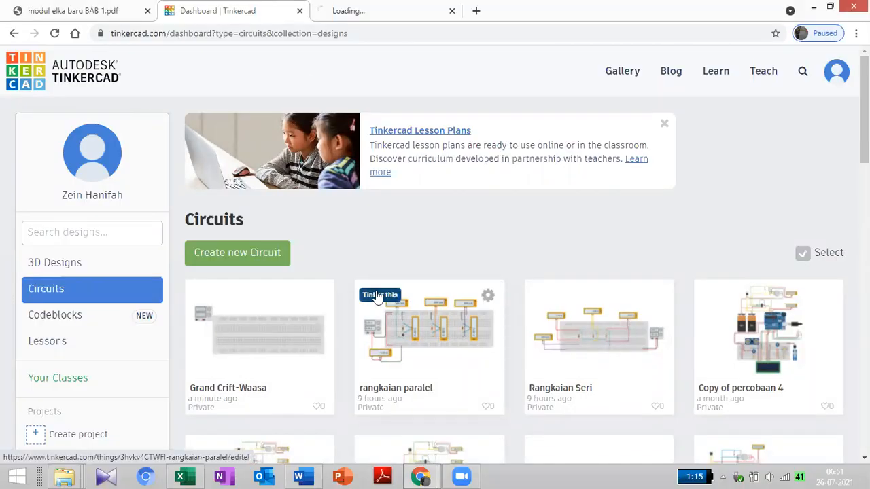
pyautogui.click(552, 302)
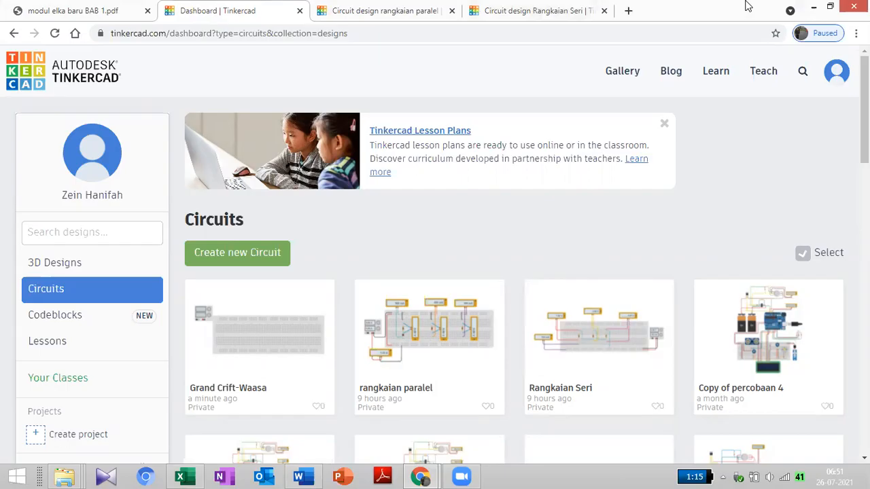
pyautogui.click(540, 11)
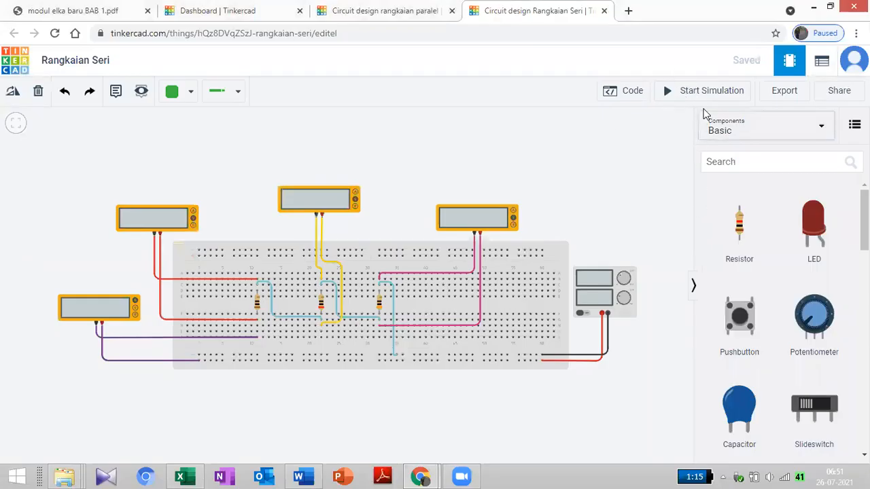
# Start the series circuit's simulation and set the power supply's voltage to 5
pyautogui.click(709, 97)
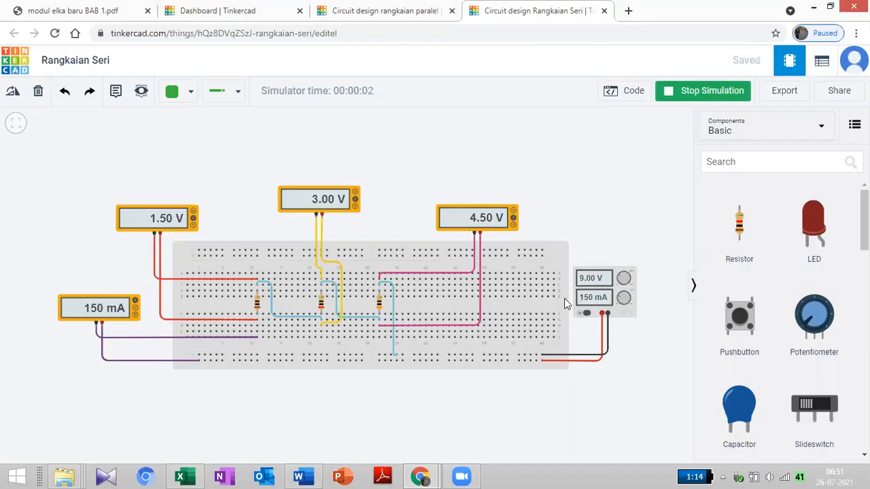
pyautogui.click(591, 285)
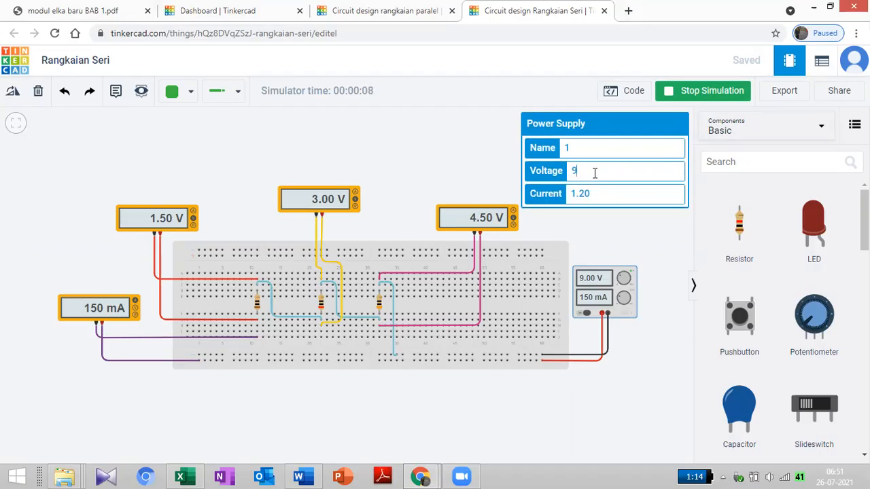
pyautogui.press('BackSpace')
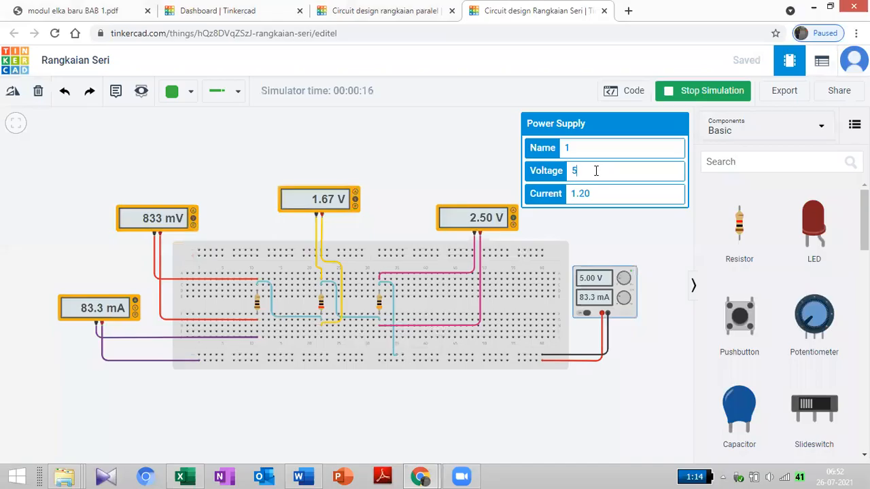
pyautogui.click(632, 237)
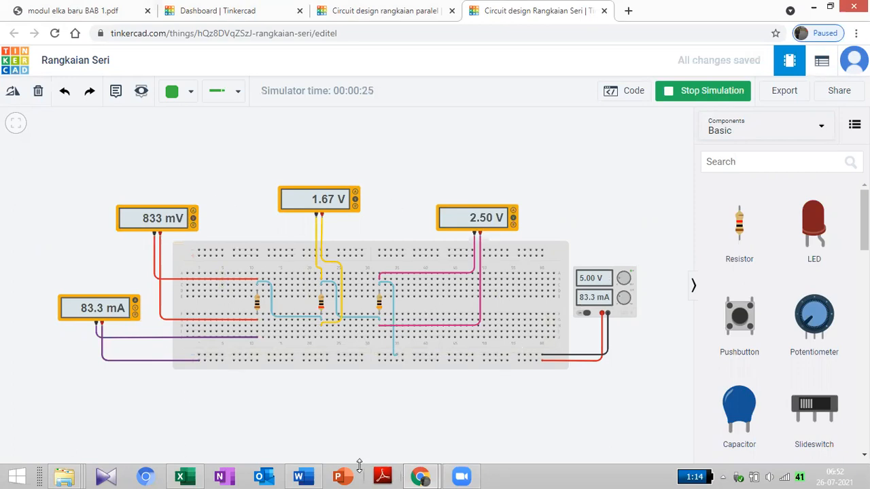
# Switch to the laprak workbook in Excel, dock it to half the screen, and return to the simulated series circuit in Chrome
pyautogui.click(180, 477)
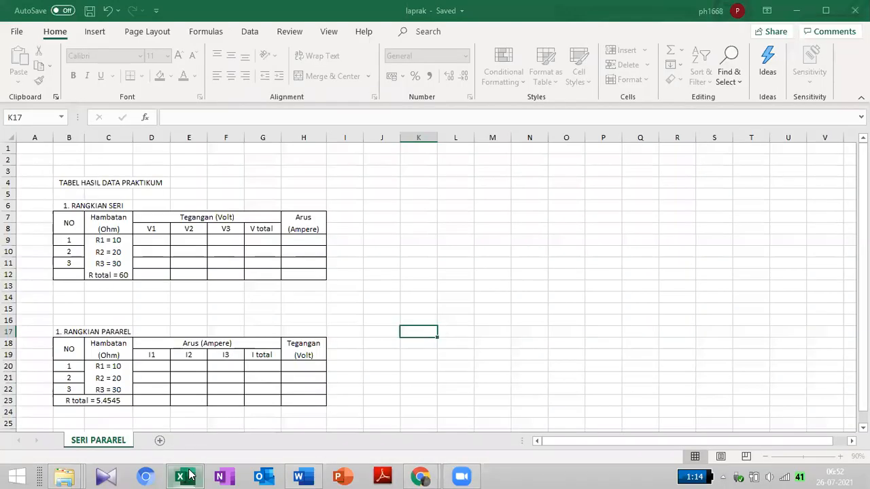
pyautogui.click(498, 330)
pyautogui.press('super+Right')
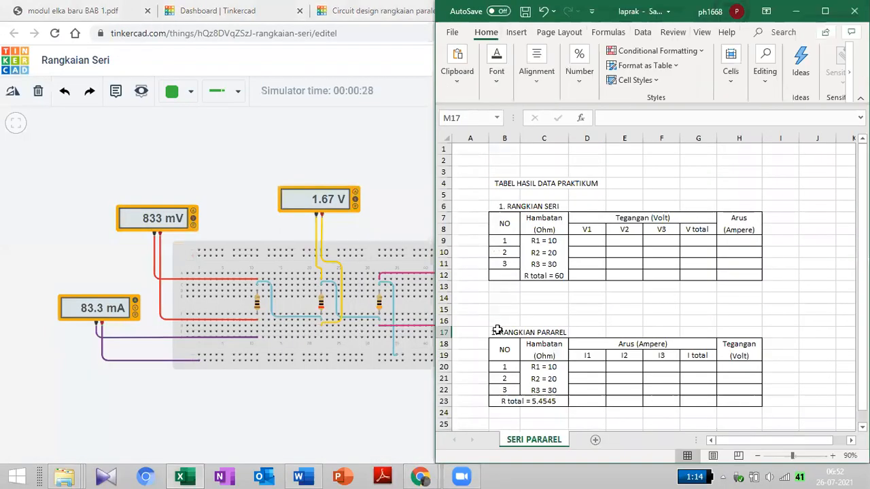
pyautogui.click(151, 154)
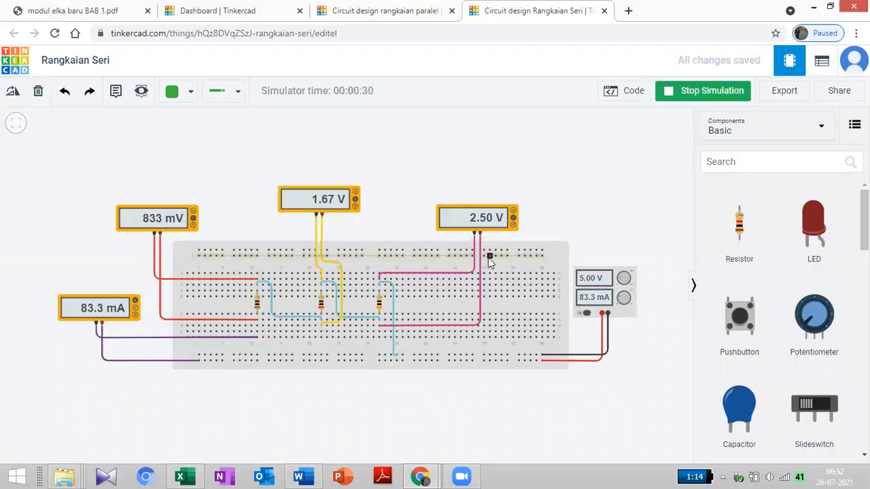
# Inspect the resistance settings of the first and third resistors on the series circuit's breadboard
pyautogui.click(256, 301)
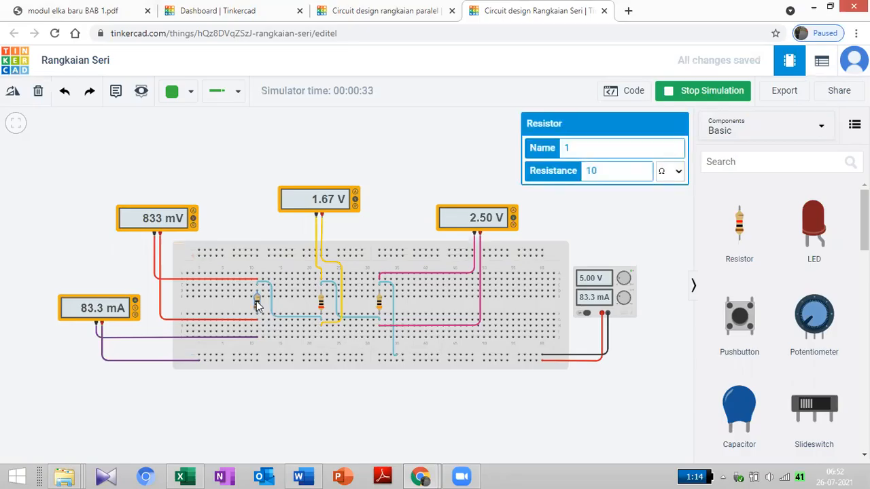
pyautogui.click(321, 302)
pyautogui.click(384, 301)
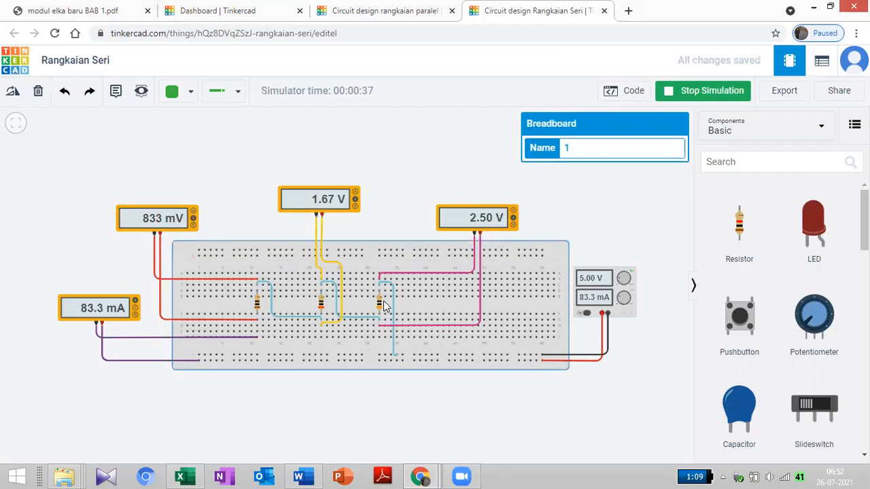
pyautogui.click(379, 301)
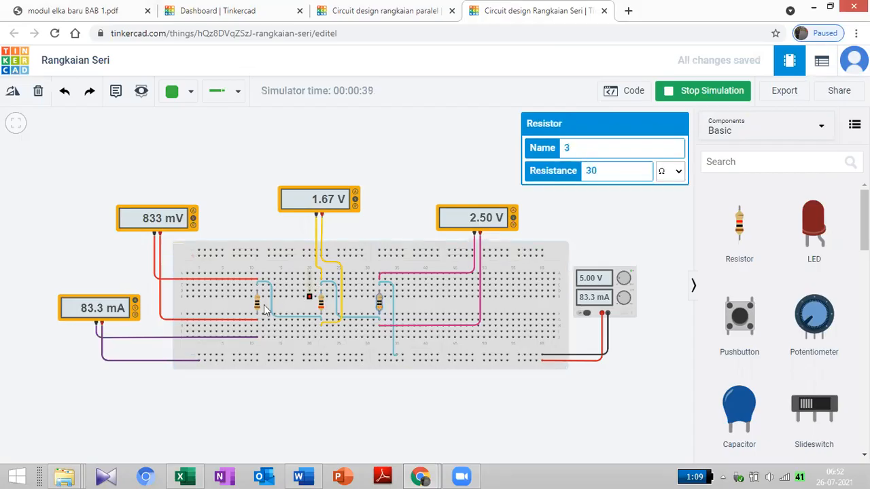
pyautogui.click(305, 166)
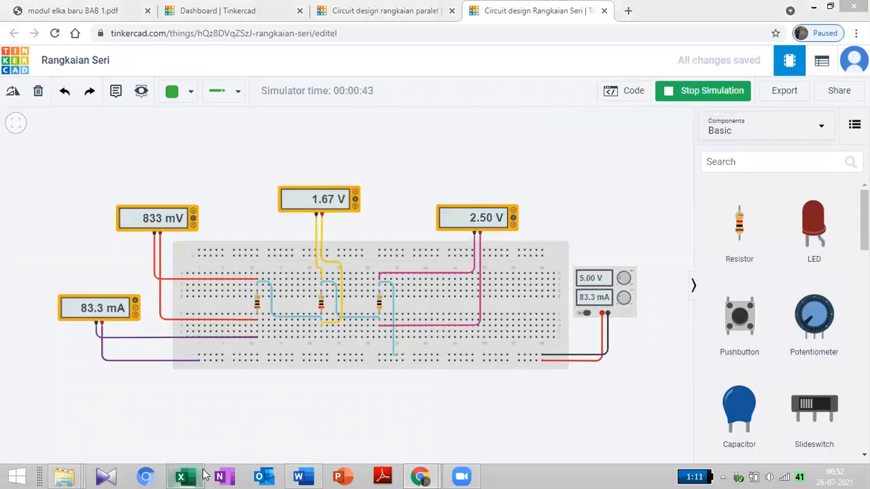
# Switch to Excel and record the first series row's voltages from the multimeters: V1 0,833, V2 1,67 and V3 2,5
pyautogui.click(183, 476)
pyautogui.click(585, 240)
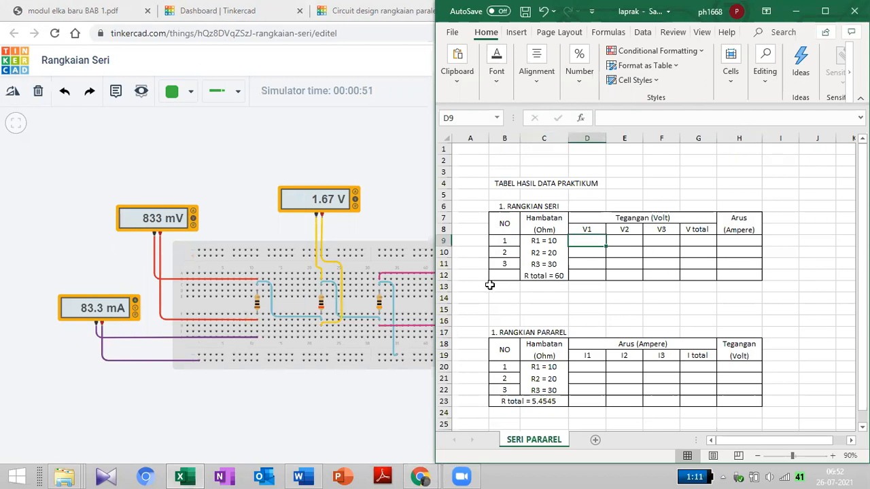
pyautogui.write('0,833')
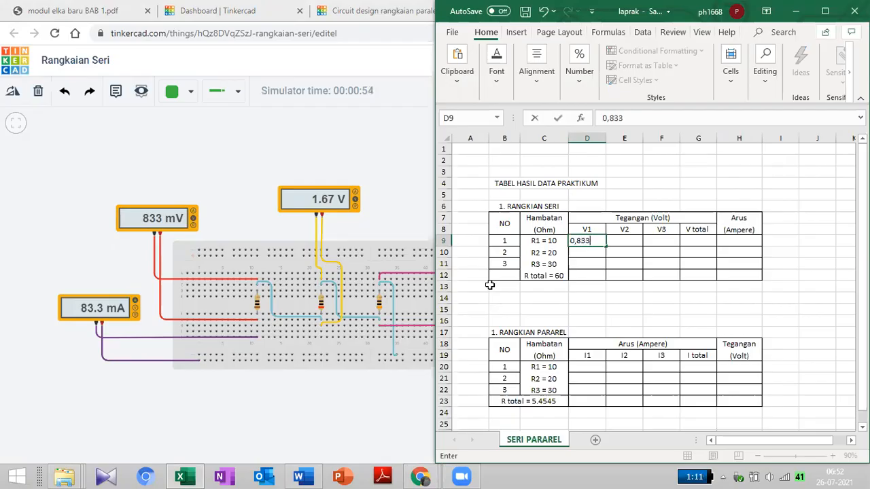
pyautogui.press('Tab')
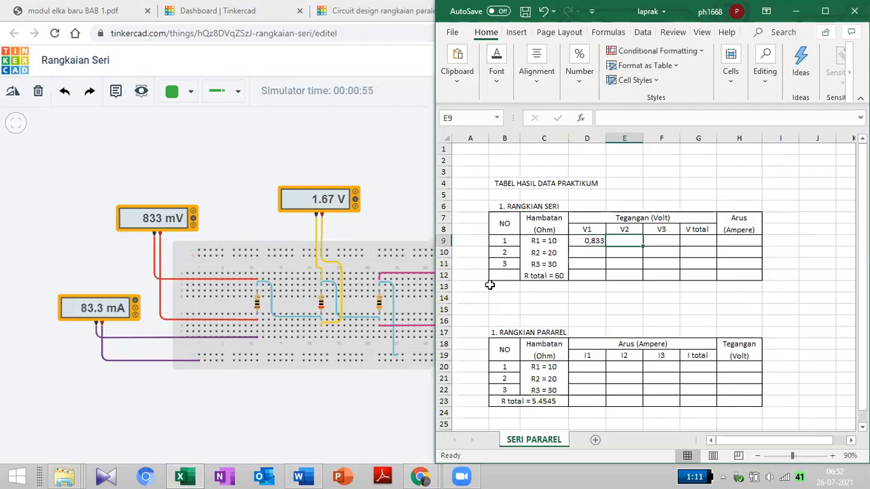
pyautogui.write('1,67')
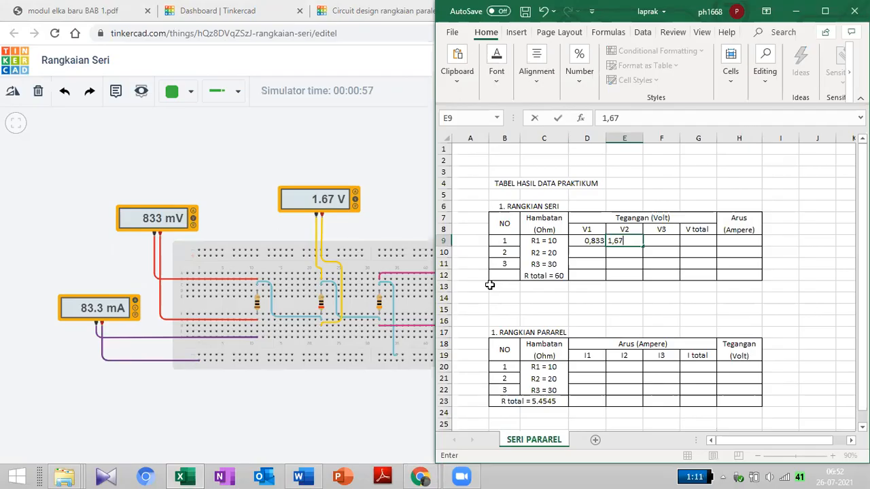
pyautogui.press('Tab')
pyautogui.click(371, 140)
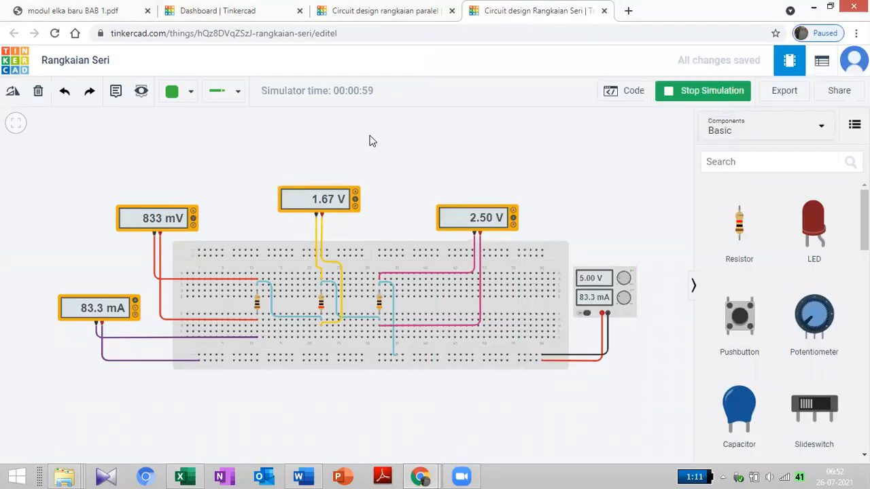
pyautogui.click(182, 474)
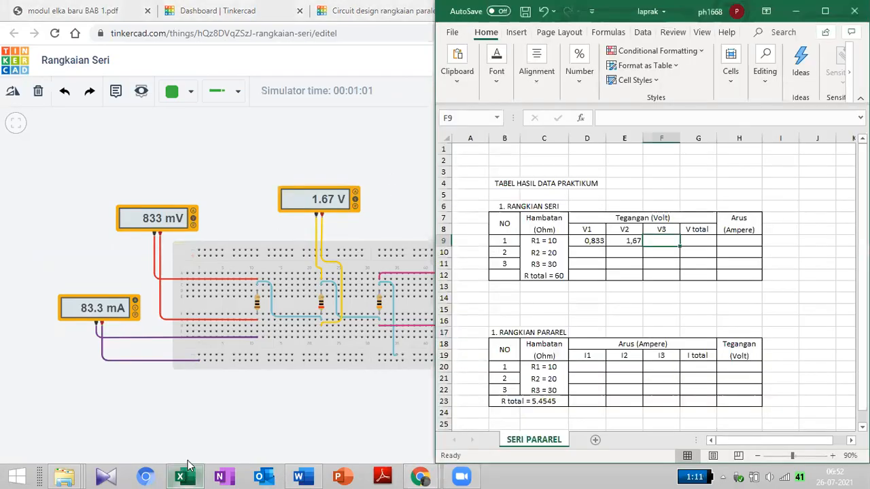
pyautogui.write('2,5')
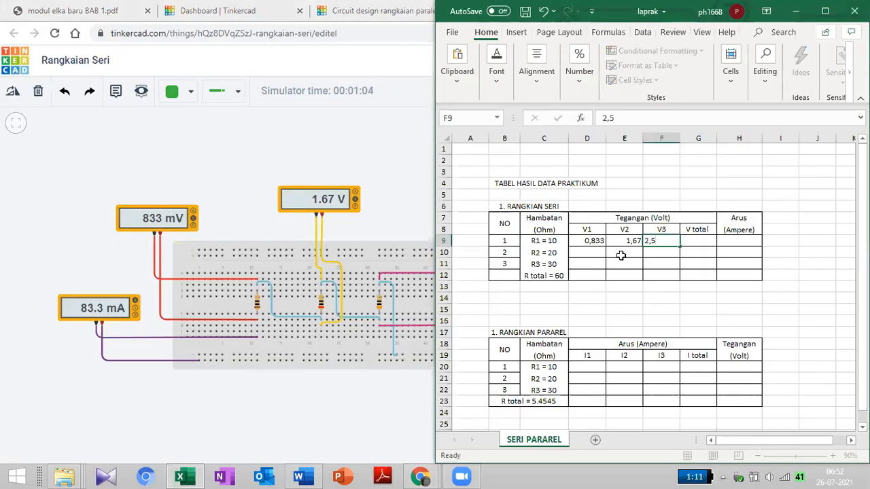
pyautogui.press('Tab')
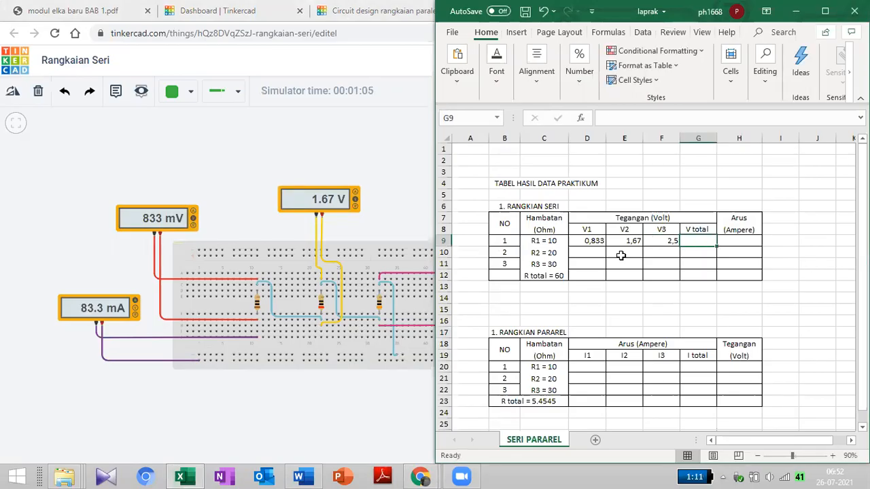
# Calculate V total for the first series row in G9 with the formula =sum(D9:F9)
pyautogui.write('=')
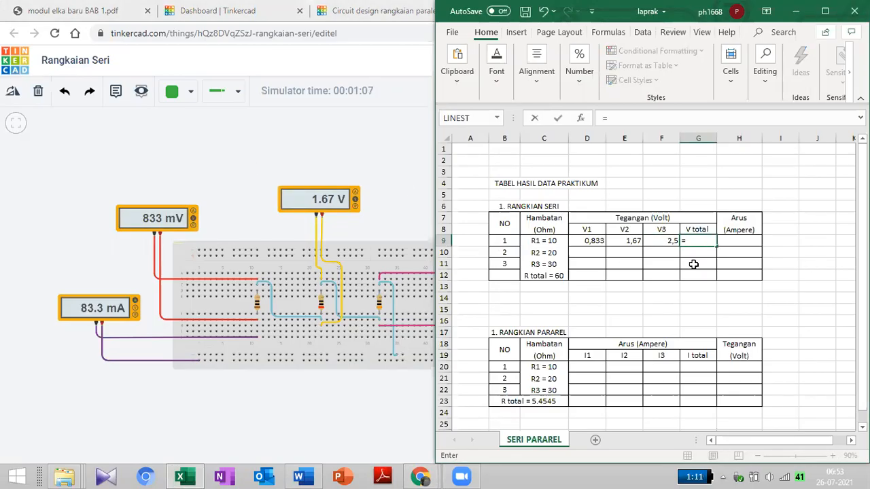
pyautogui.write('sum')
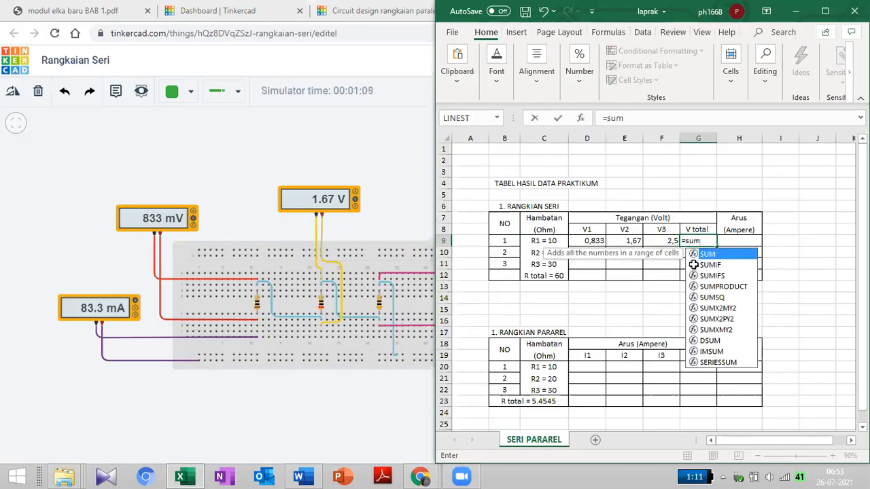
pyautogui.write('()')
pyautogui.press('BackSpace')
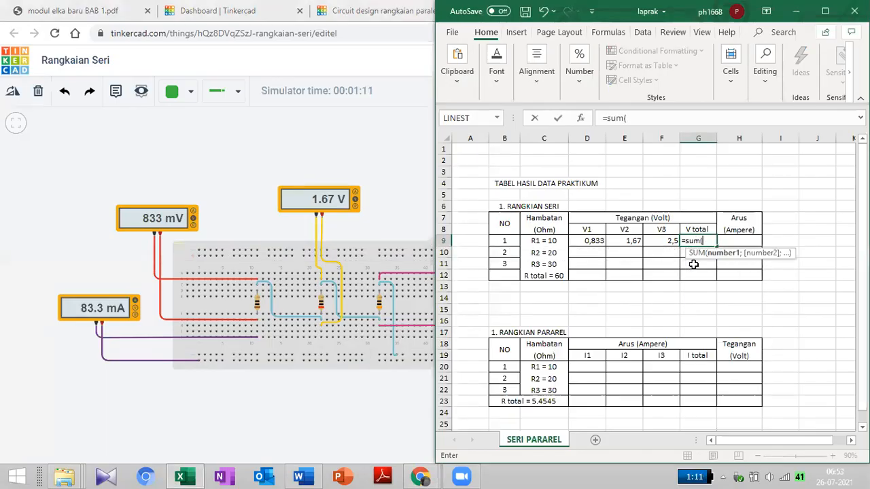
pyautogui.click(592, 242)
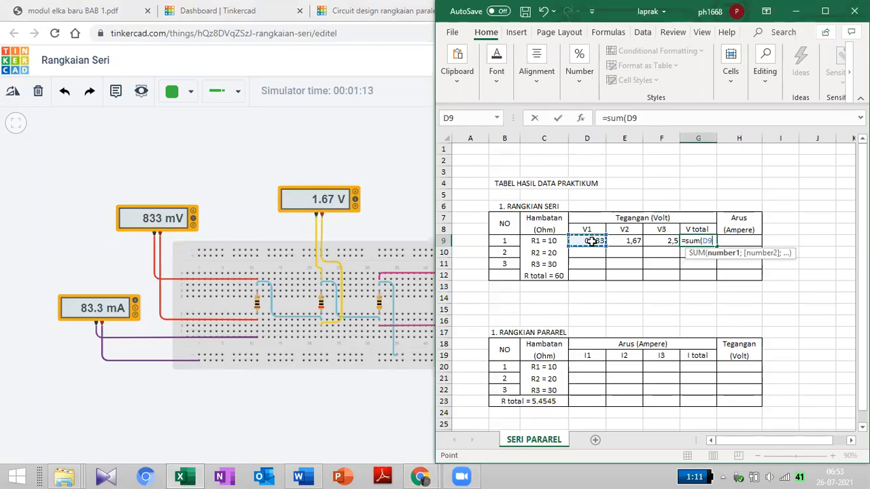
pyautogui.hotkey('shift', 'Right')
pyautogui.hotkey('shift', 'Right')
pyautogui.write(')')
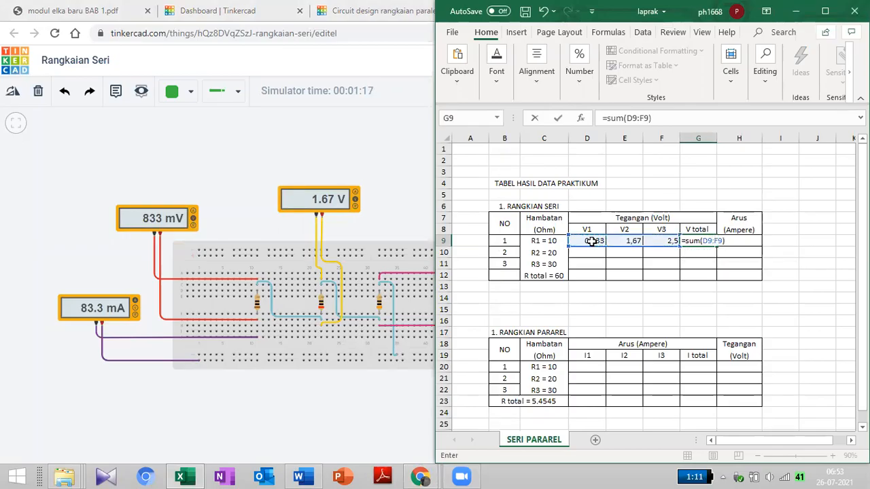
pyautogui.press('Return')
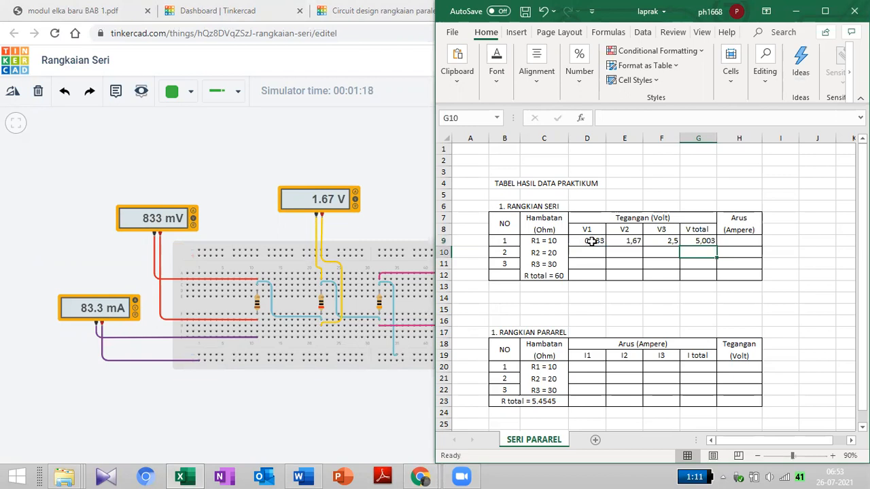
# Check the ammeter in the simulated circuit and enter 0,0833 as the first series row's current in H9
pyautogui.click(741, 241)
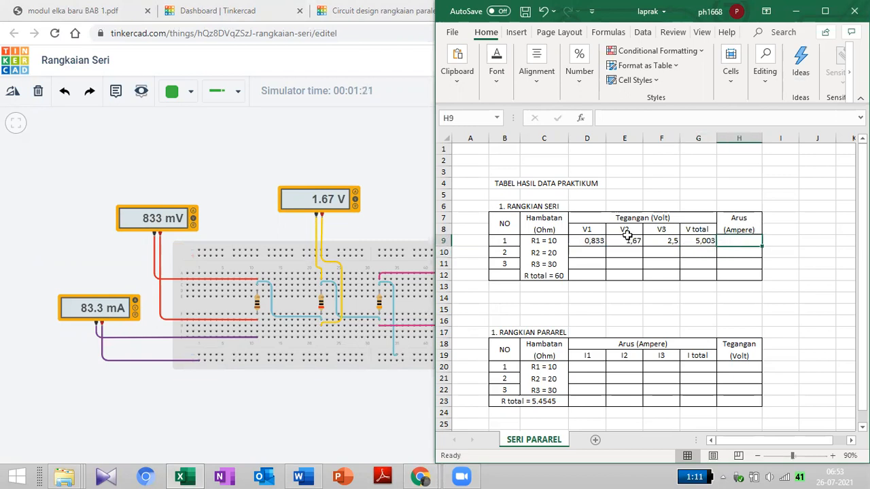
pyautogui.click(389, 217)
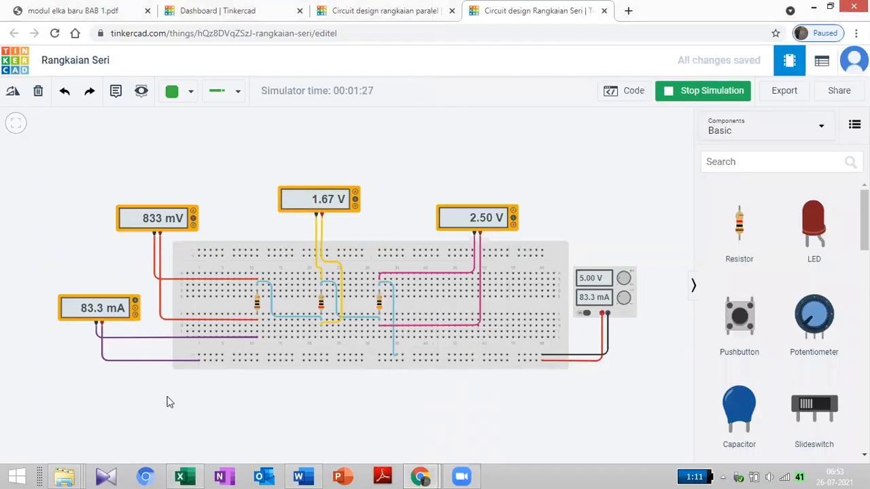
pyautogui.click(185, 476)
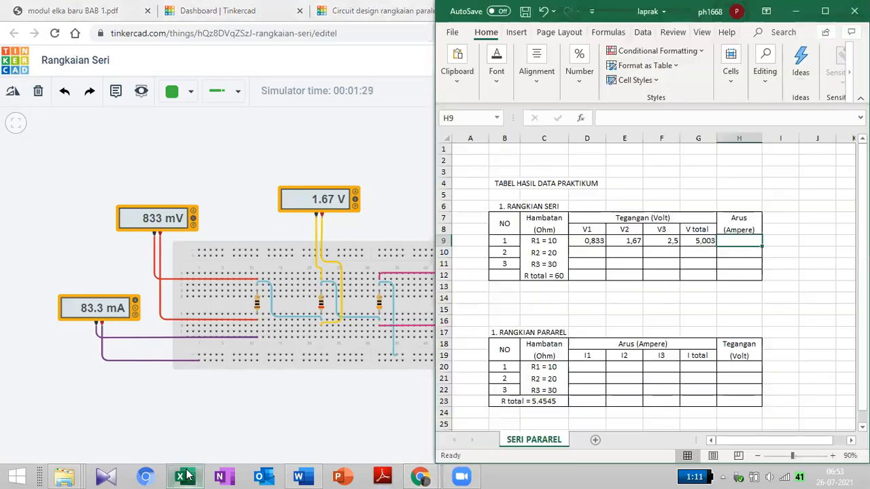
pyautogui.write('0,0')
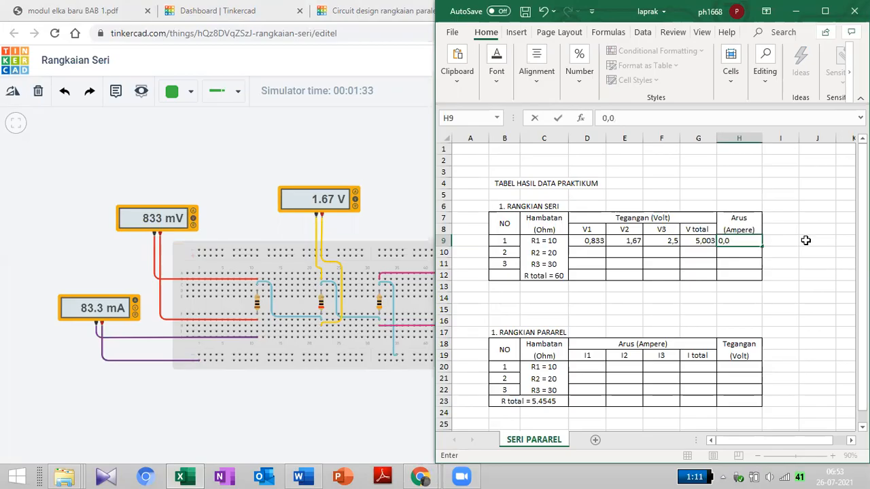
pyautogui.write('833')
pyautogui.press('Return')
# Return to the simulated series circuit in Chrome and set the power supply's voltage to 7
pyautogui.click(324, 147)
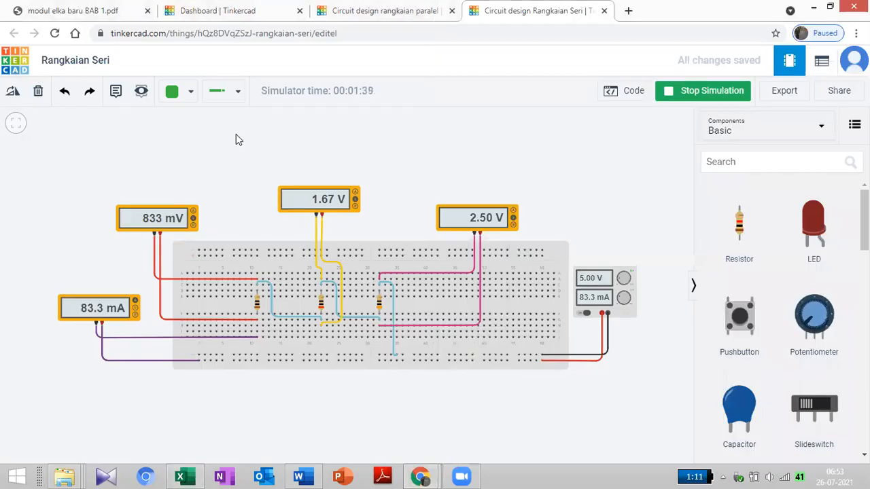
pyautogui.click(199, 475)
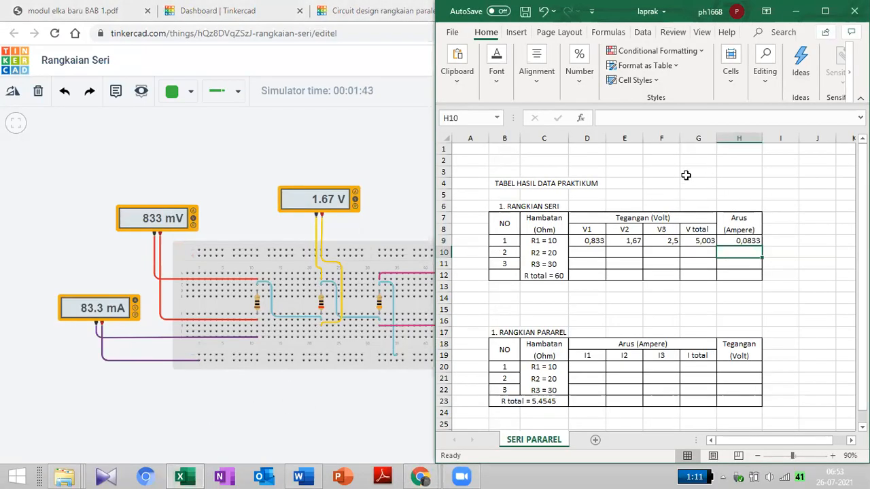
pyautogui.click(333, 175)
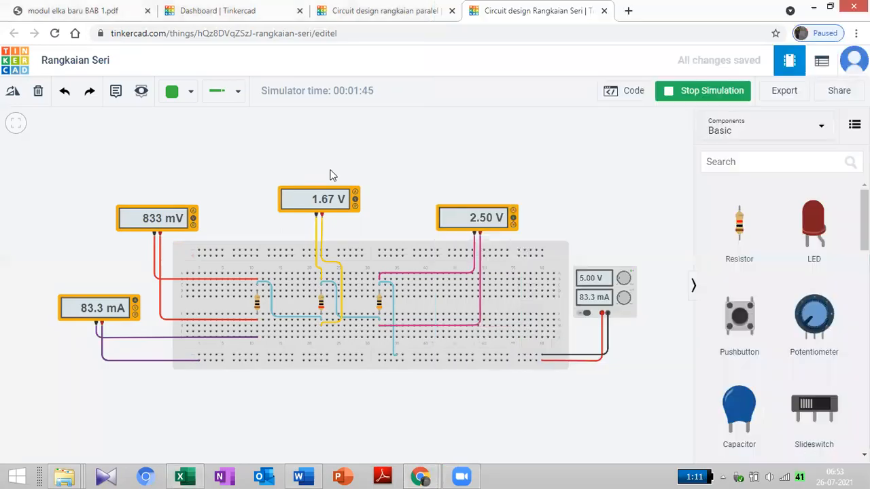
pyautogui.click(595, 283)
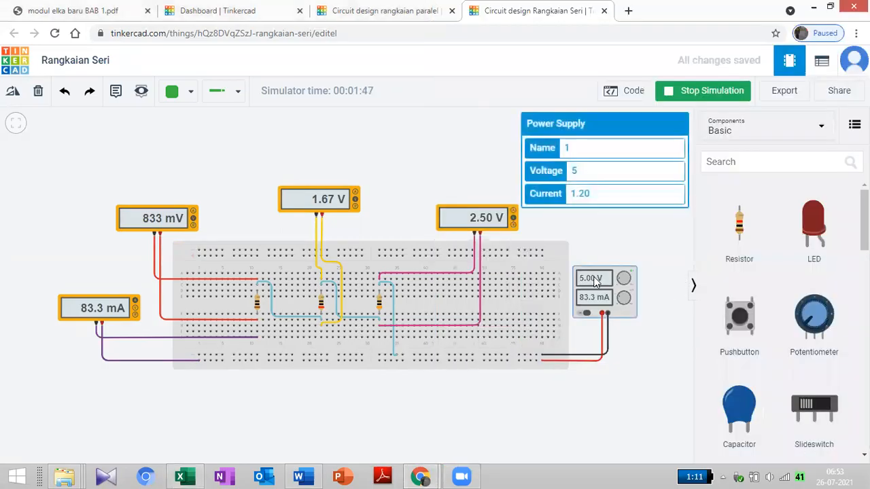
pyautogui.click(586, 171)
pyautogui.press('BackSpace')
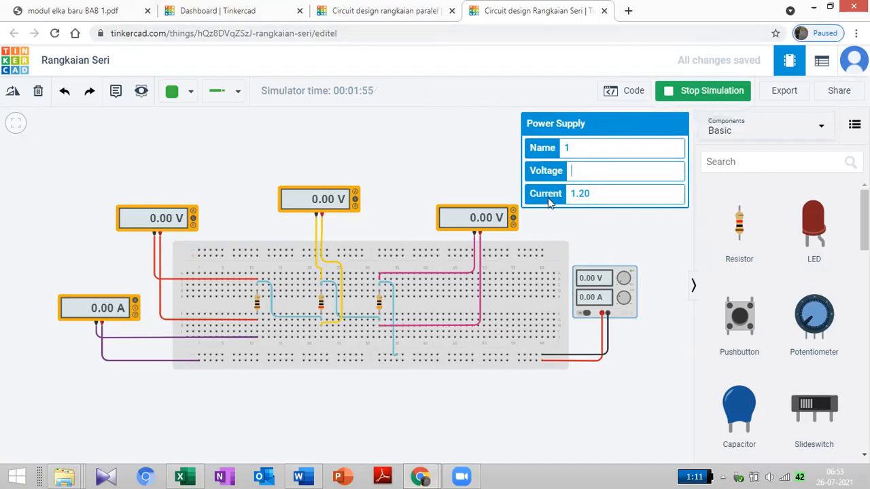
pyautogui.write('7')
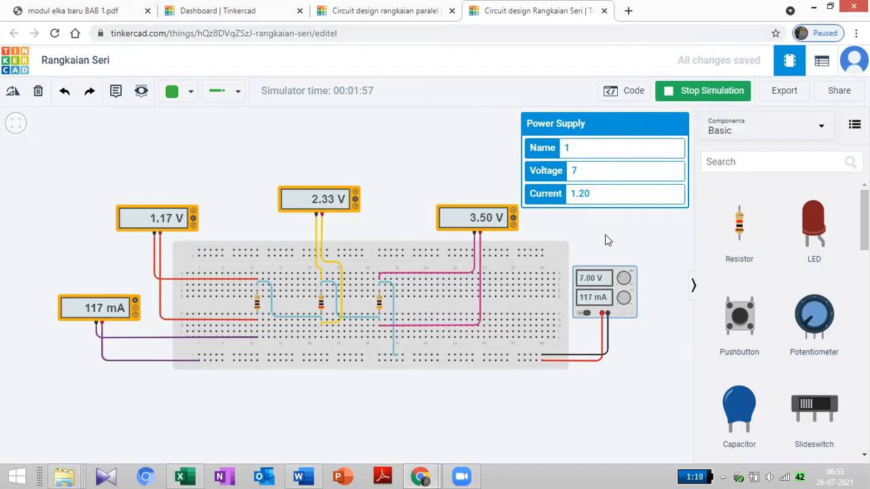
pyautogui.click(607, 239)
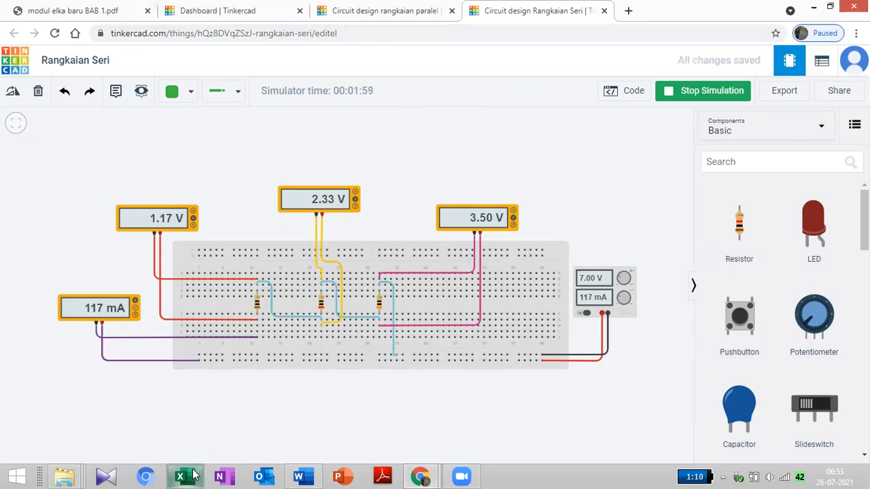
# Switch to Excel and record the second series row's voltages from the multimeters: V1 1,17, V2 2,33 and V3 3,5
pyautogui.click(180, 476)
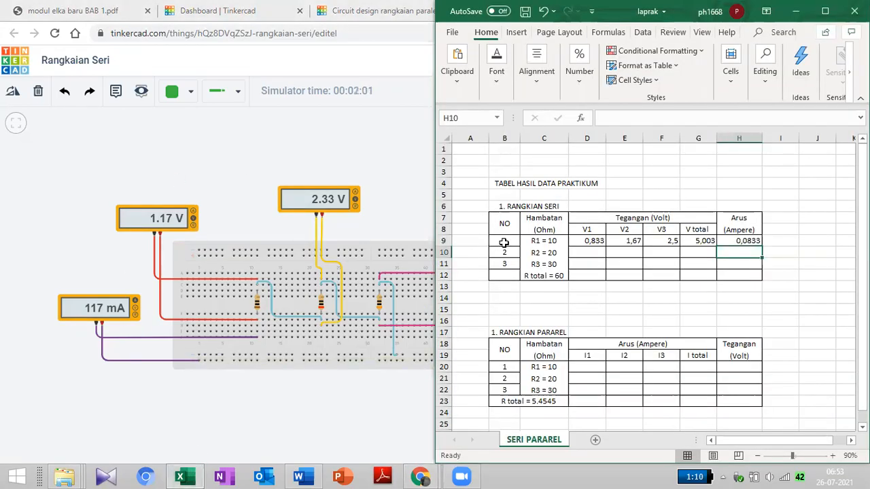
pyautogui.click(589, 252)
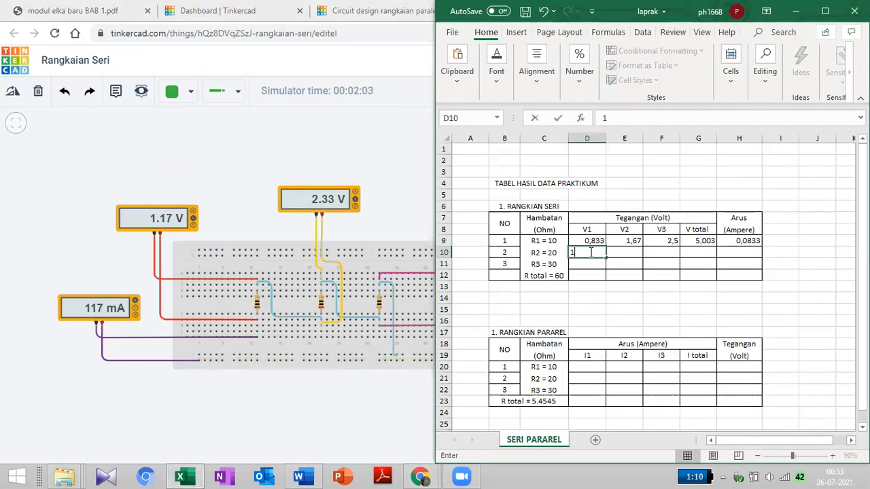
pyautogui.write('1,17')
pyautogui.press('Tab')
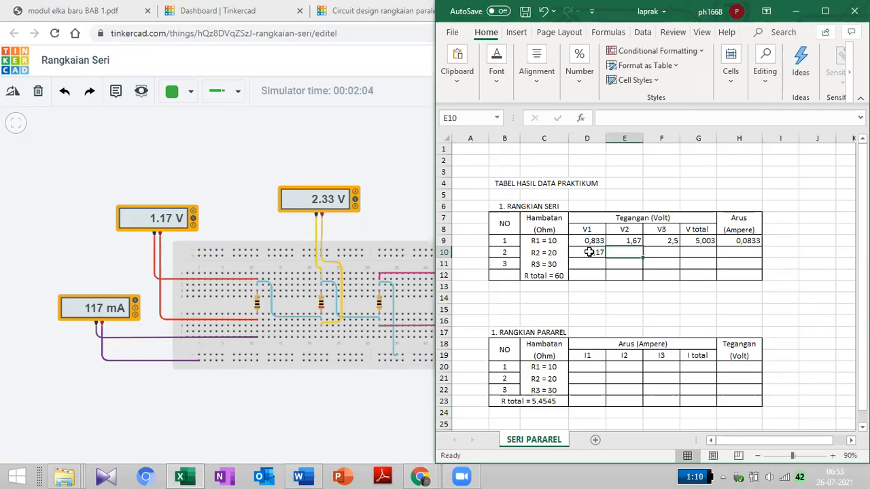
pyautogui.write('2,33')
pyautogui.press('Tab')
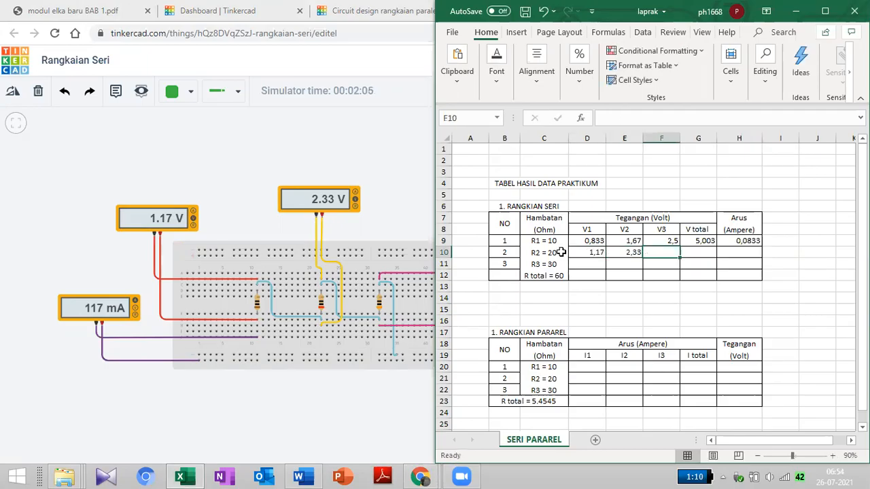
pyautogui.click(352, 122)
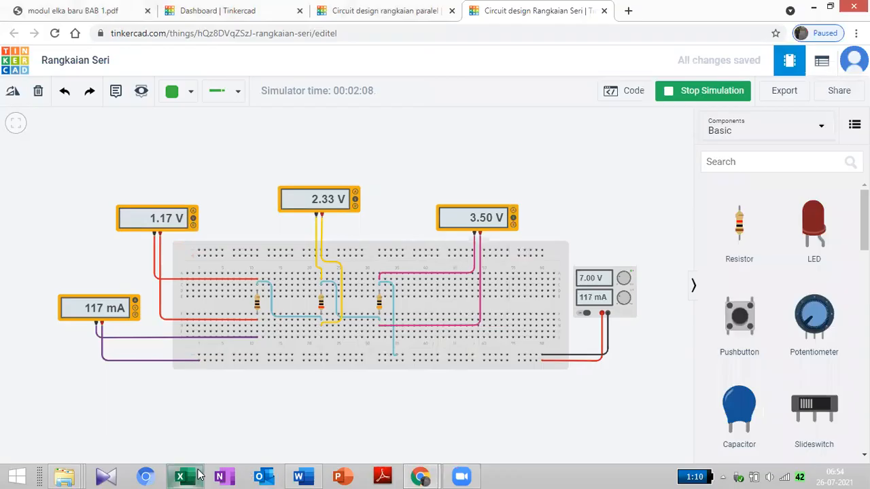
pyautogui.moveTo(198, 476)
pyautogui.click(185, 407)
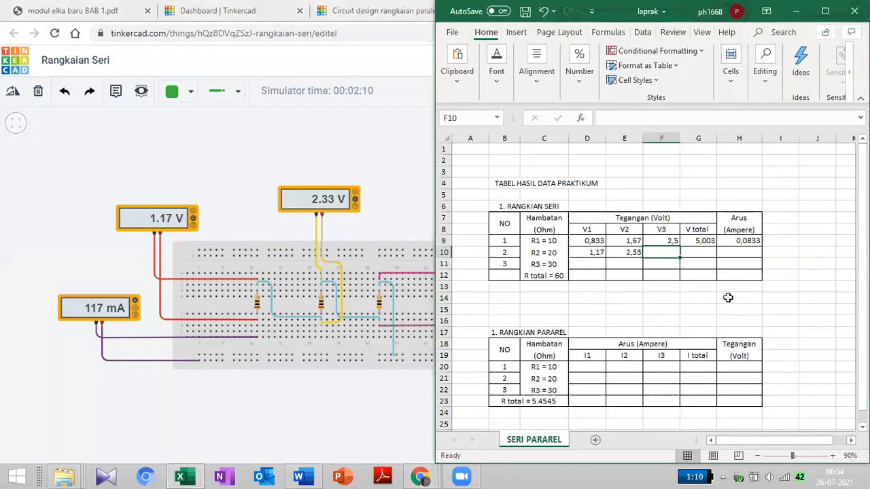
pyautogui.write('3,5')
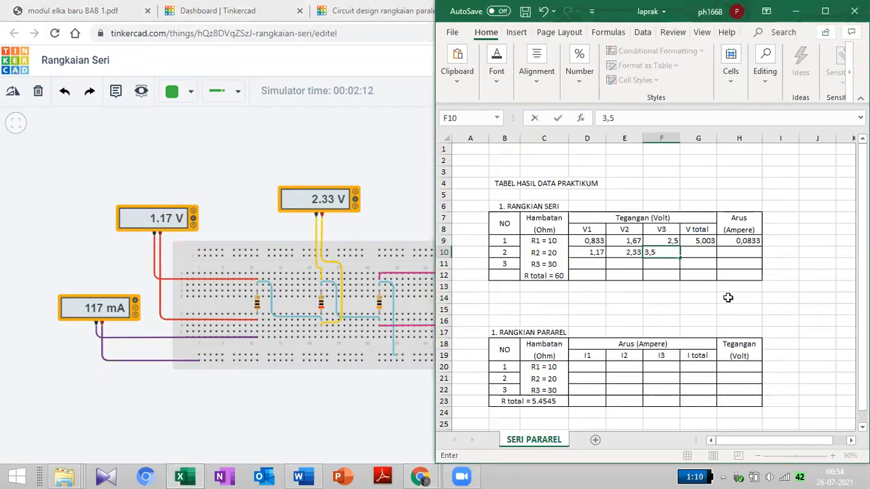
pyautogui.press('Tab')
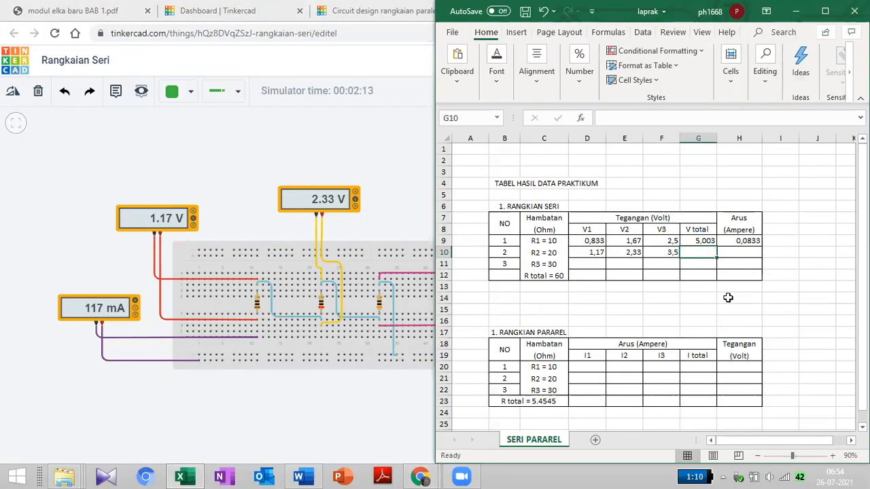
# Fill the V total formula from G9 down to G10 for the second series row
pyautogui.click(698, 243)
pyautogui.moveTo(717, 246); pyautogui.dragTo(718, 257)
pyautogui.click(662, 241)
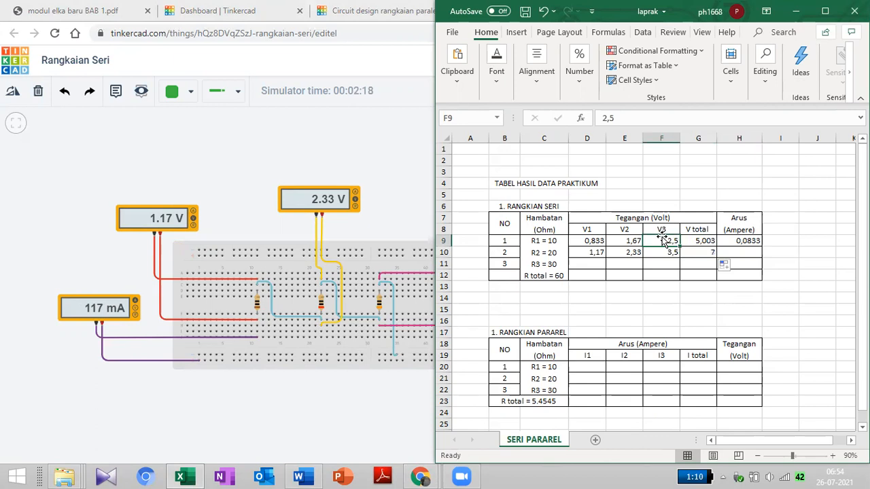
# Check the ammeter in the simulated circuit and enter 0,117 as the second series row's current in H10
pyautogui.click(386, 138)
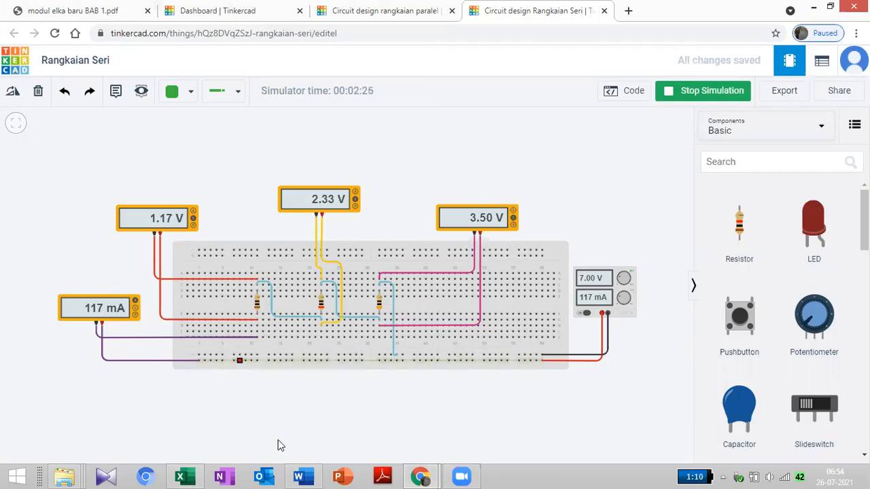
pyautogui.click(180, 476)
pyautogui.click(743, 255)
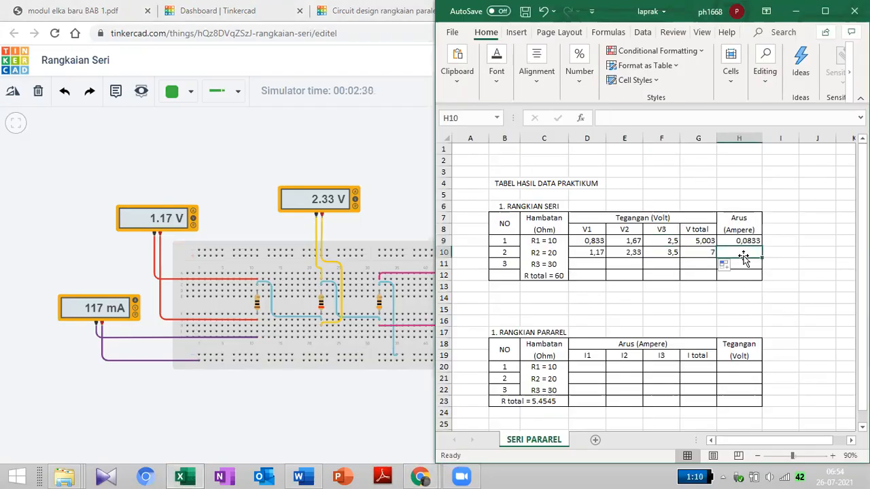
pyautogui.write('0,117')
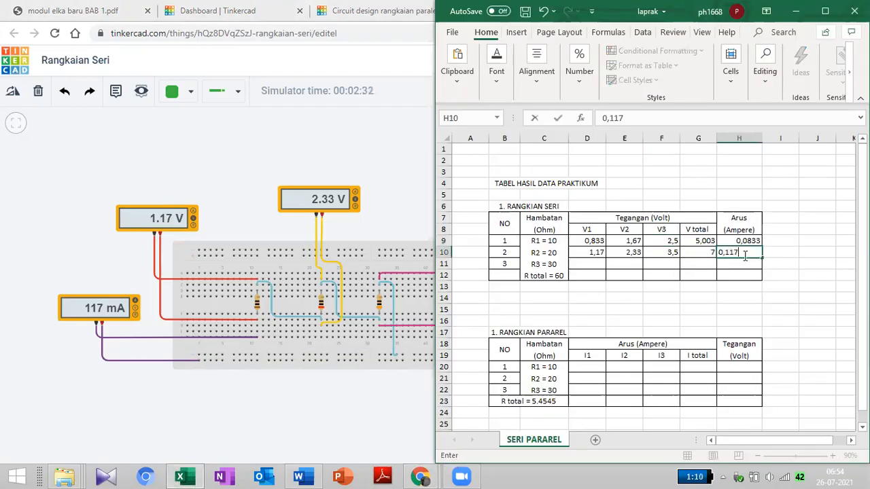
pyautogui.press('Return')
# Return to the simulated series circuit in Chrome and set the power supply's voltage to 9
pyautogui.click(388, 406)
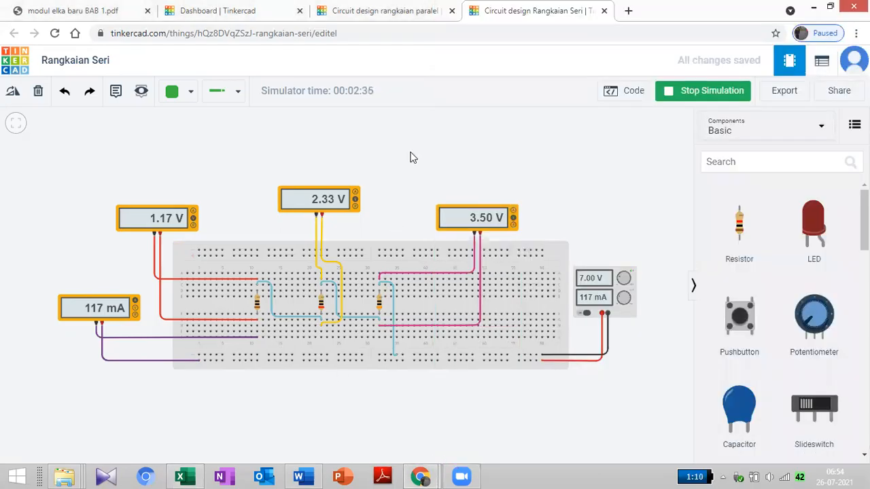
pyautogui.click(183, 476)
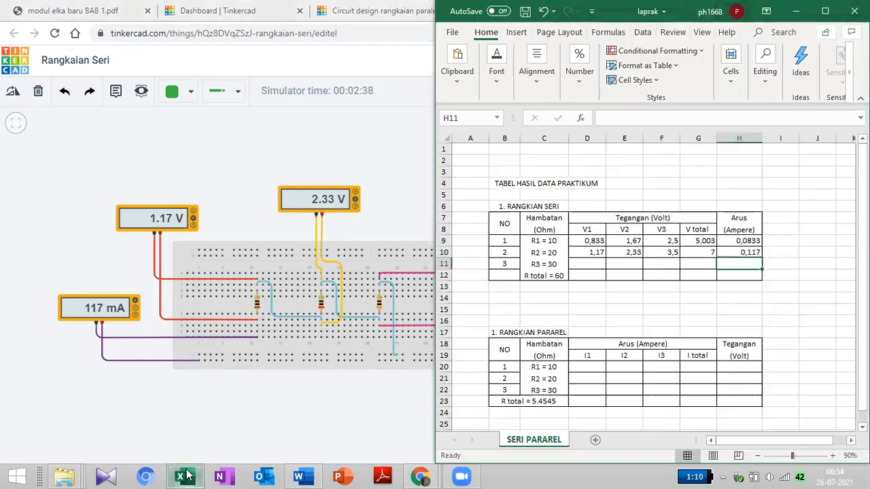
pyautogui.click(343, 122)
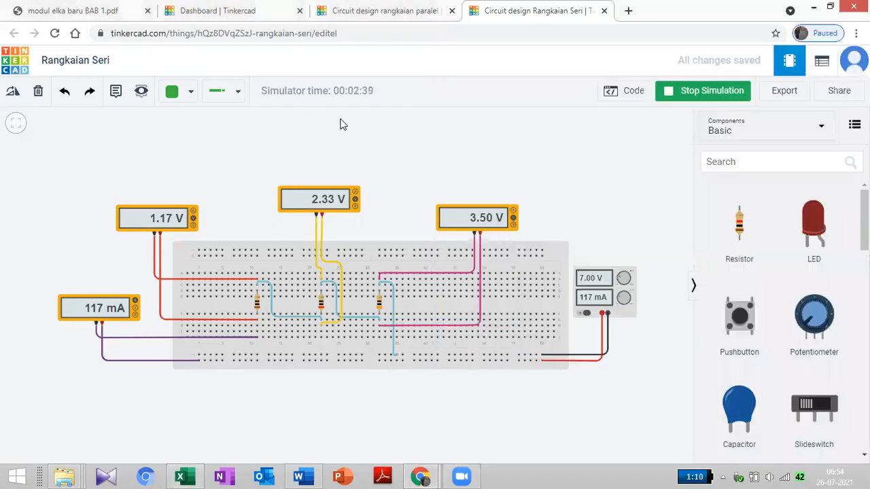
pyautogui.click(586, 285)
pyautogui.press('BackSpace')
pyautogui.write('9')
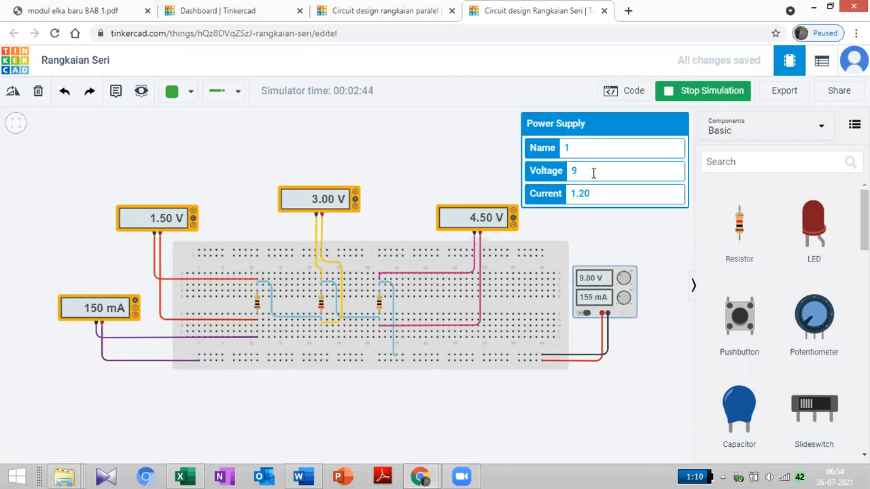
pyautogui.click(614, 252)
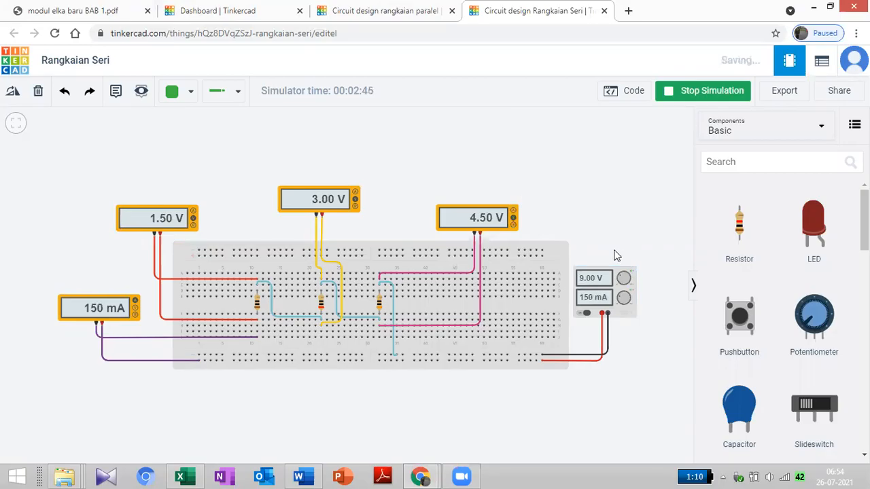
# Switch to Excel and record the third series row's voltages from the multimeters: V1 1,5, V2 3 and V3 4,5
pyautogui.click(180, 475)
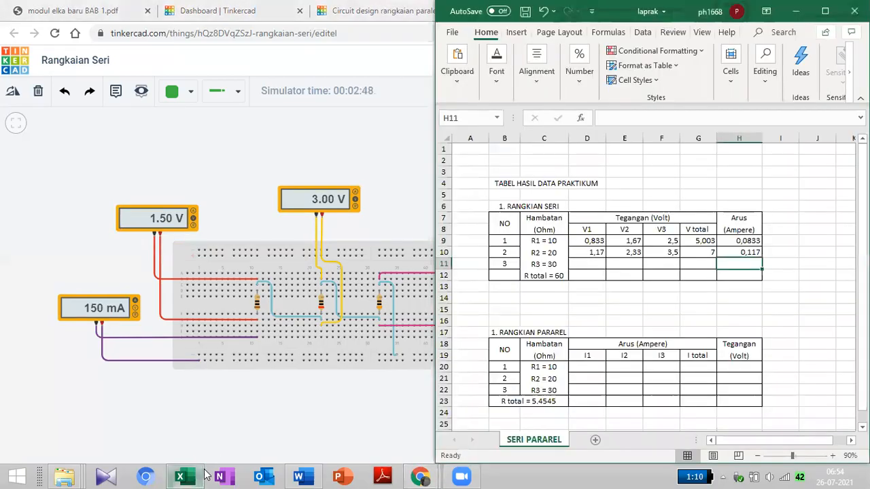
pyautogui.click(586, 264)
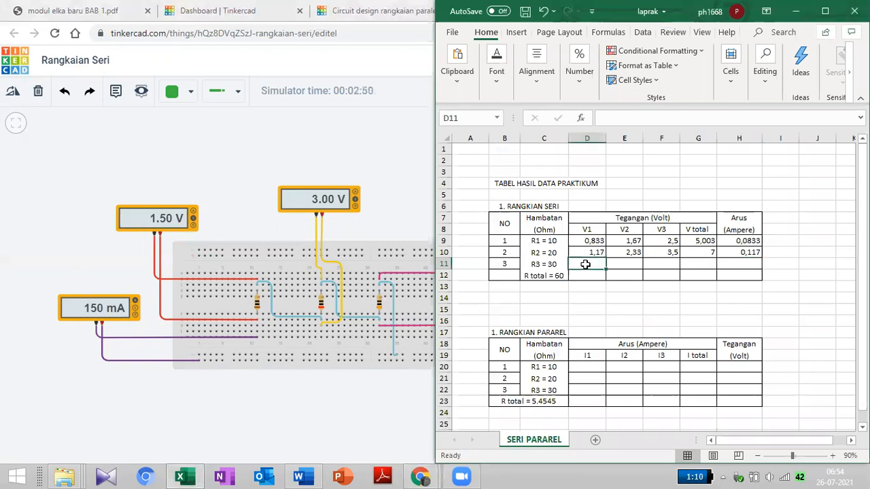
pyautogui.write('1')
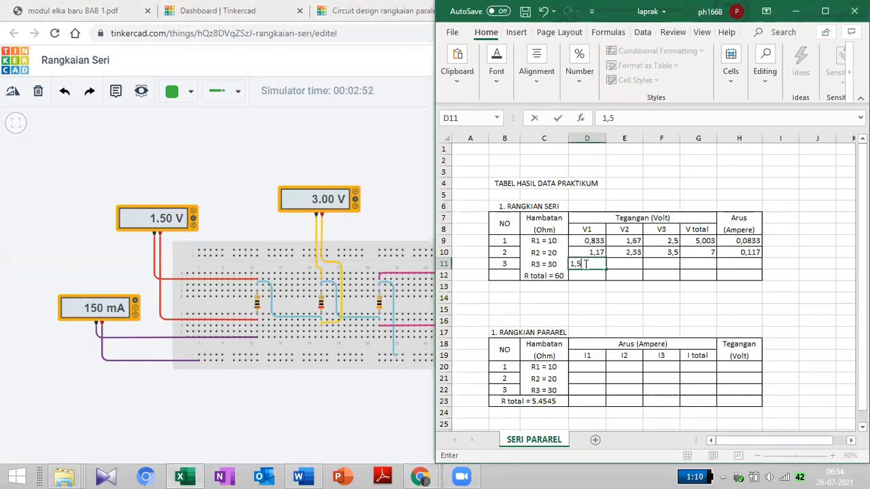
pyautogui.write(',5')
pyautogui.press('Tab')
pyautogui.write('3')
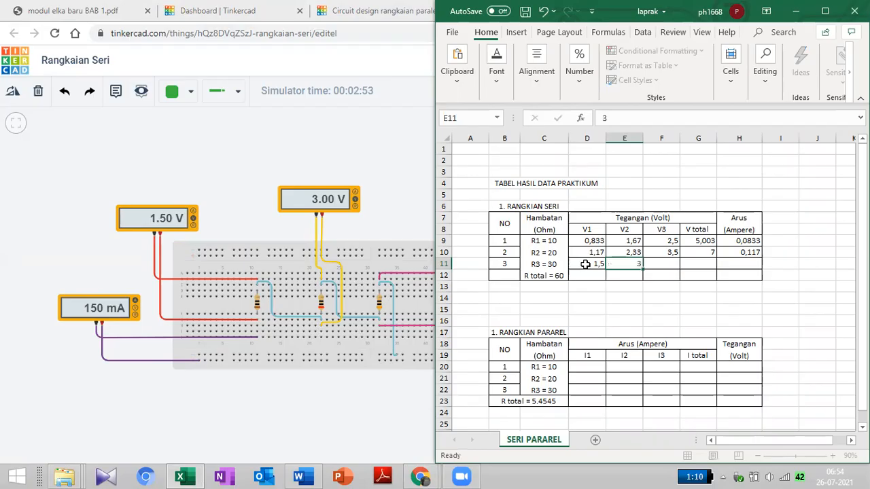
pyautogui.press('Tab')
pyautogui.click(376, 149)
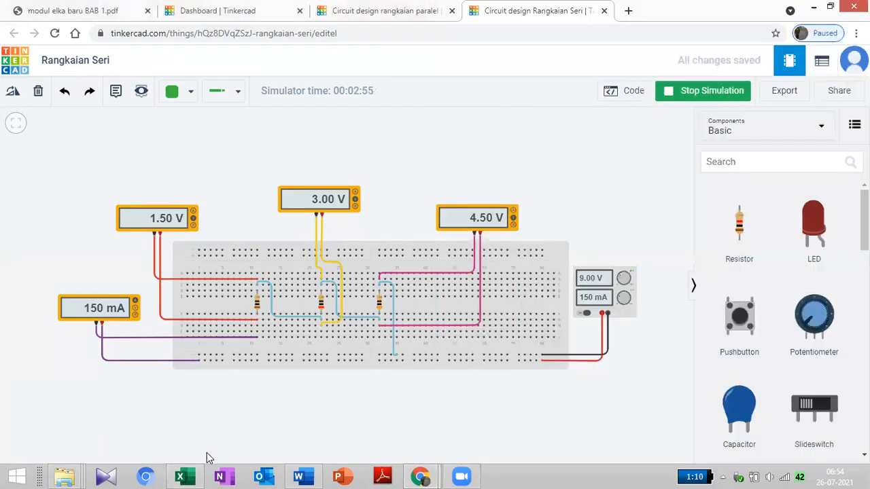
pyautogui.click(181, 476)
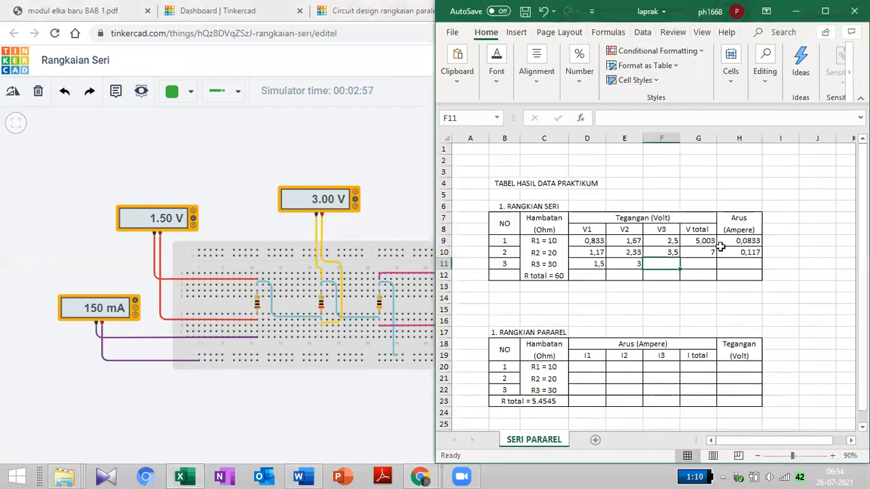
pyautogui.write('4,5')
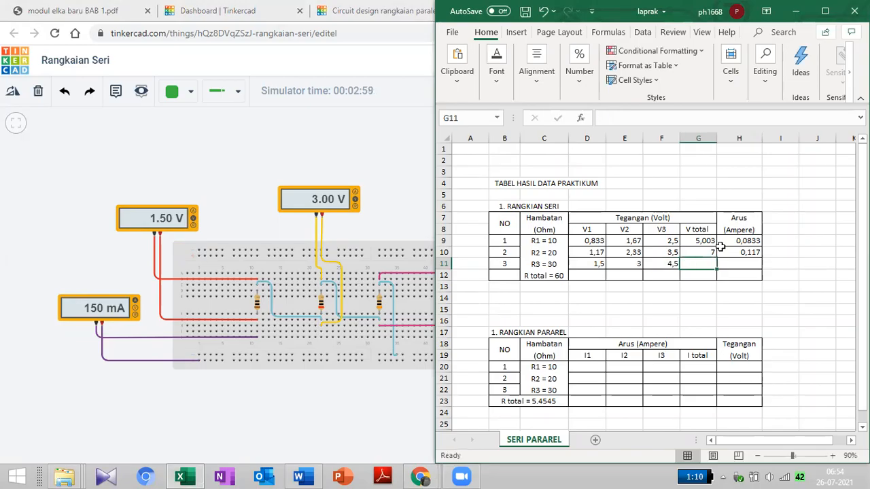
pyautogui.write('0,15')
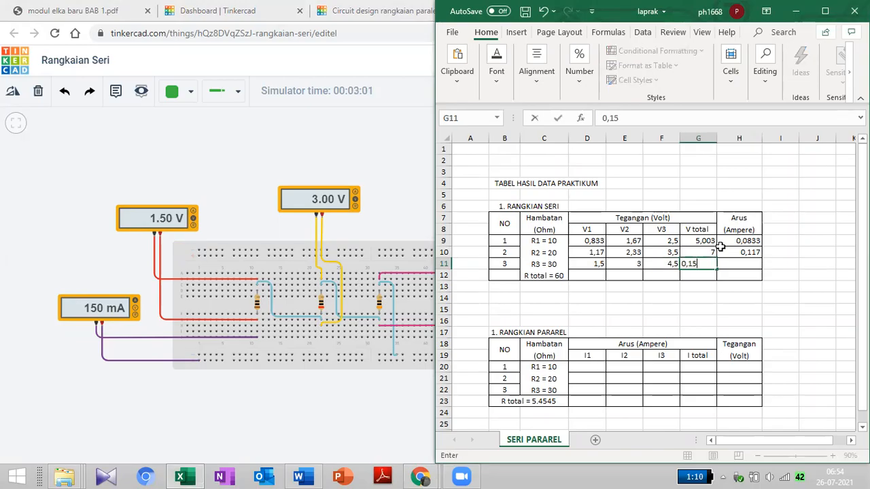
pyautogui.press('Tab')
pyautogui.press('Left')
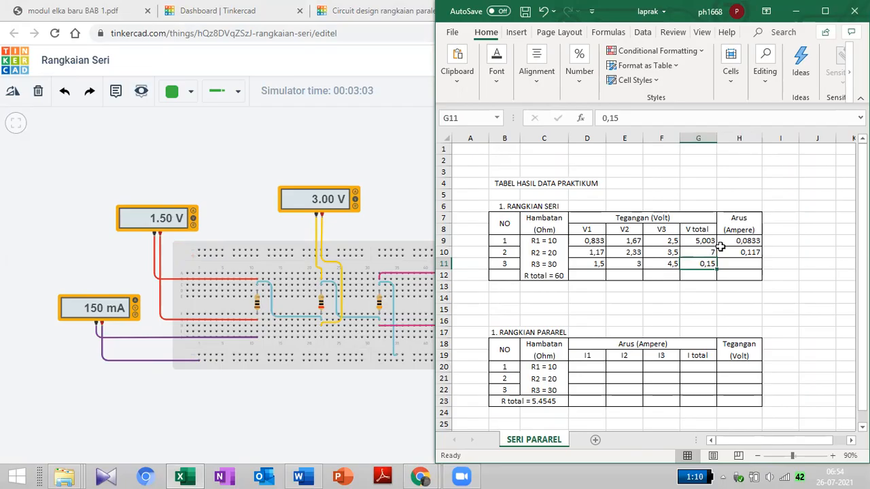
pyautogui.press('Delete')
# Fill the V total formula from G10 down to G11 and enter 0,15 as the third series row's current in H11
pyautogui.click(710, 250)
pyautogui.moveTo(717, 258); pyautogui.dragTo(718, 270)
pyautogui.click(746, 261)
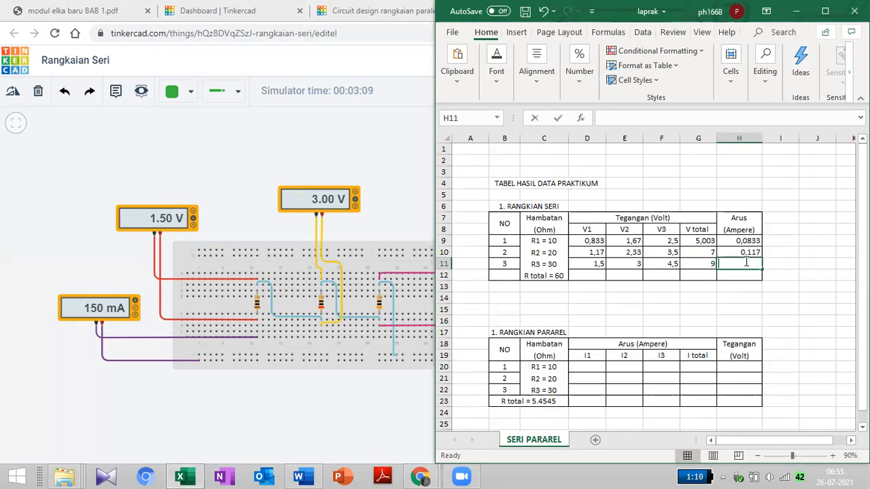
pyautogui.write('0,15')
pyautogui.press('Return')
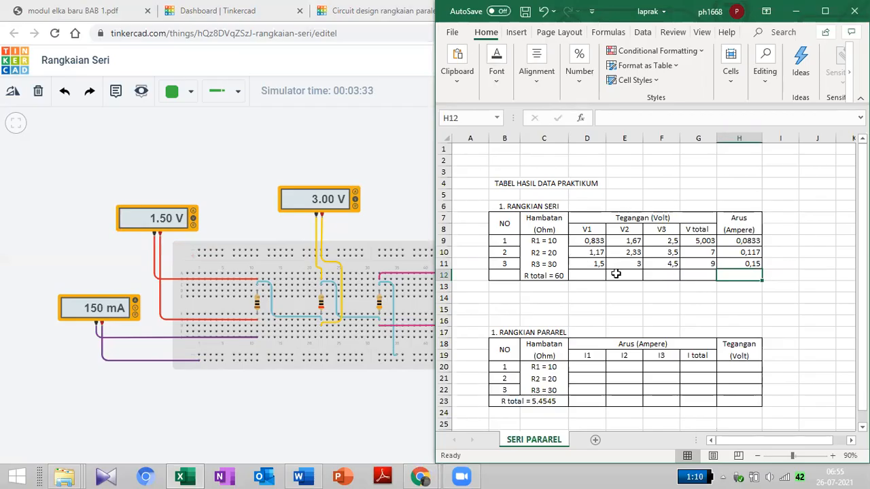
# Maximize the Excel window showing the results tables
pyautogui.click(804, 184)
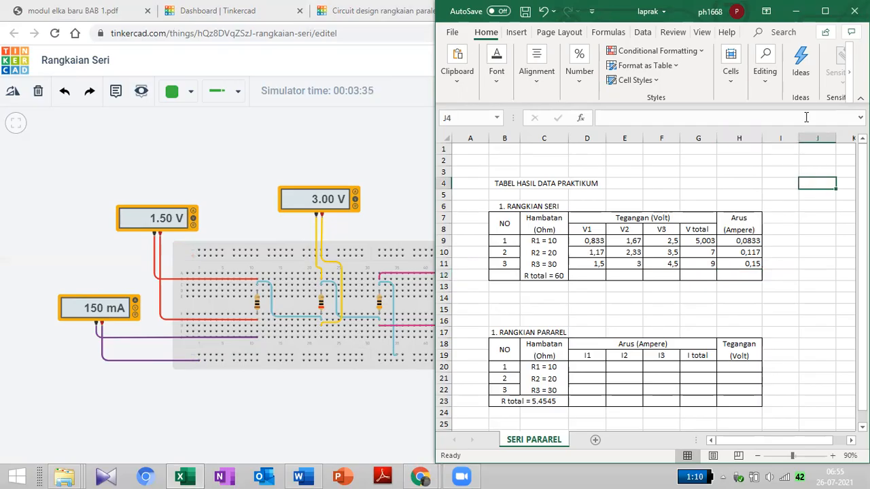
pyautogui.click(828, 14)
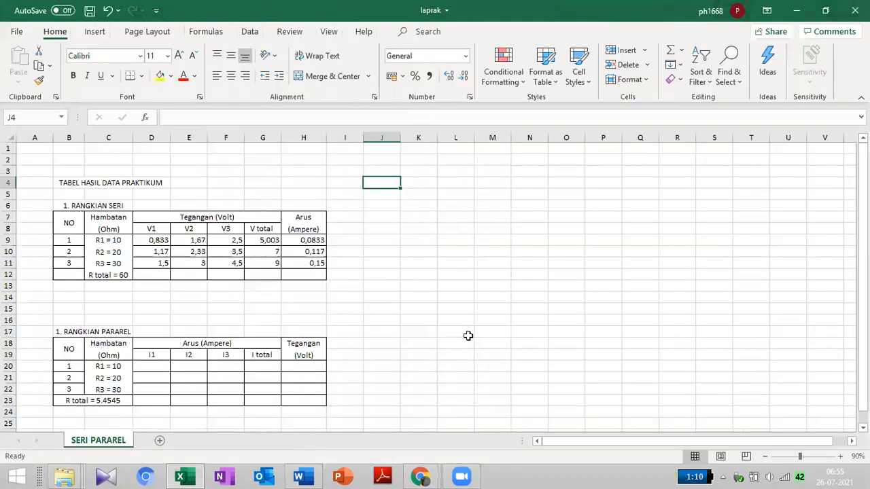
pyautogui.click(408, 234)
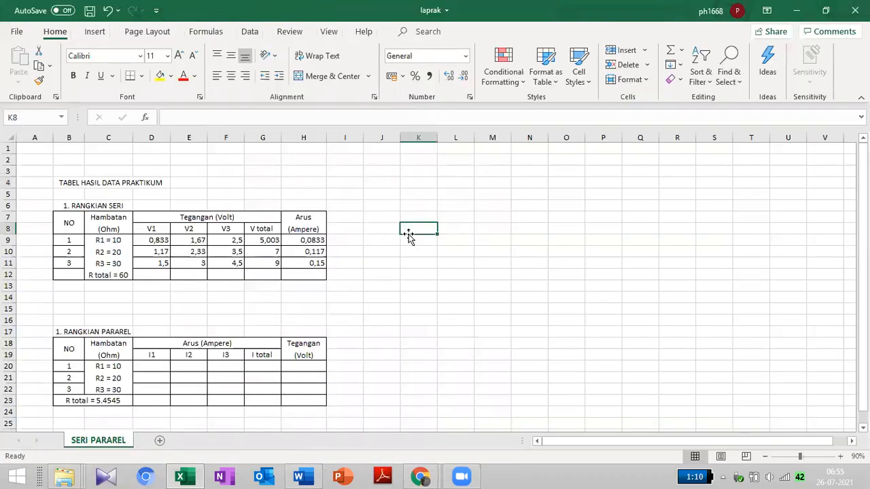
# Insert a scatter chart with smooth lines and markers from G9:H11 and place it beside the results tables
pyautogui.click(267, 240)
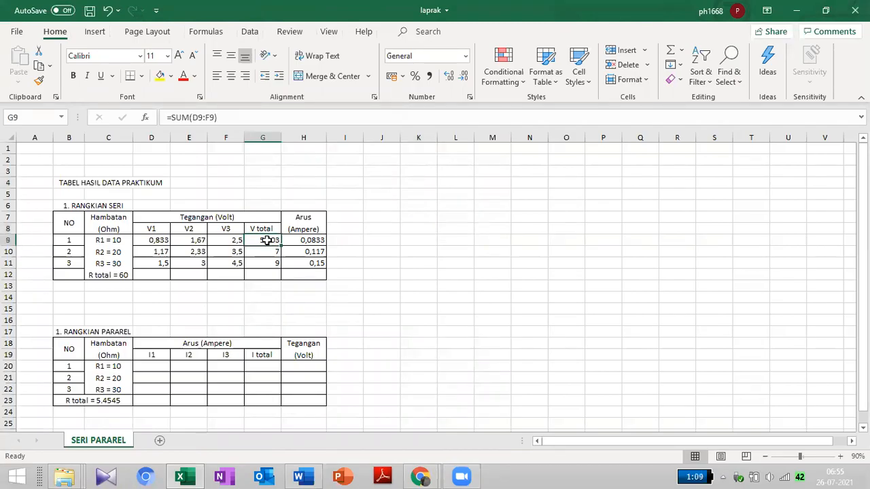
pyautogui.hotkey('shift', 'Right')
pyautogui.hotkey('shift', 'Right')
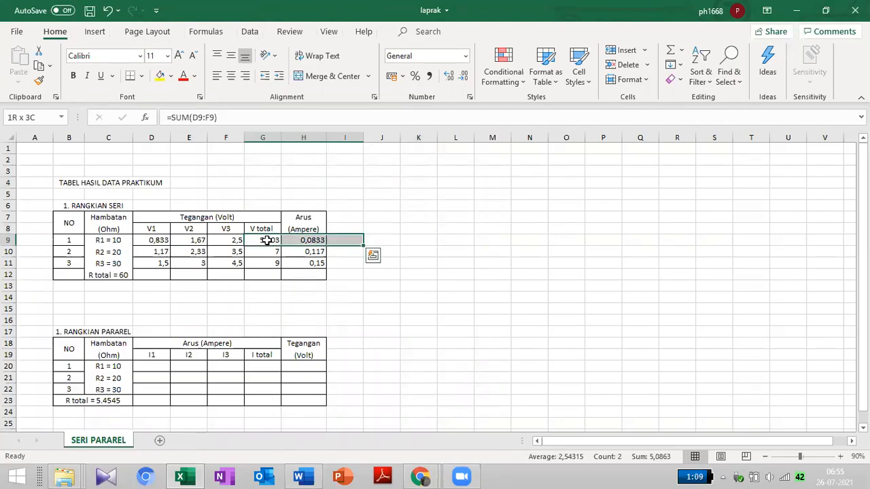
pyautogui.hotkey('shift', 'Left')
pyautogui.hotkey('shift', 'Down')
pyautogui.hotkey('shift', 'Down')
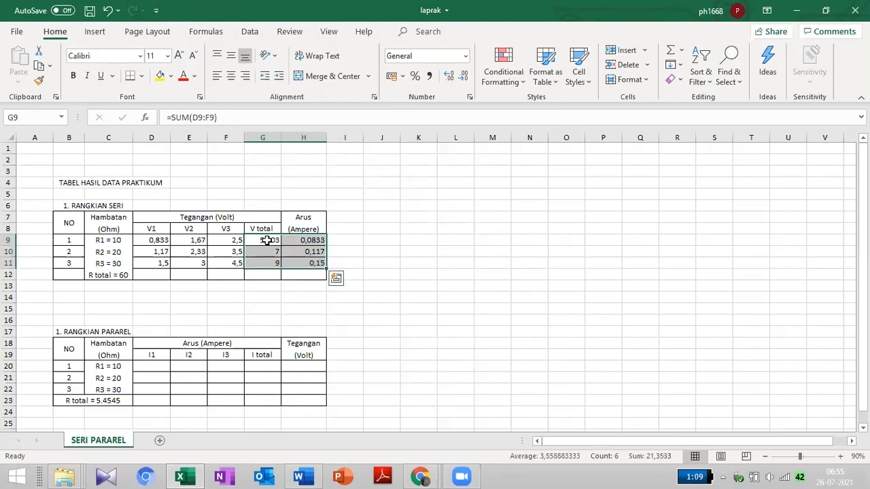
pyautogui.click(95, 31)
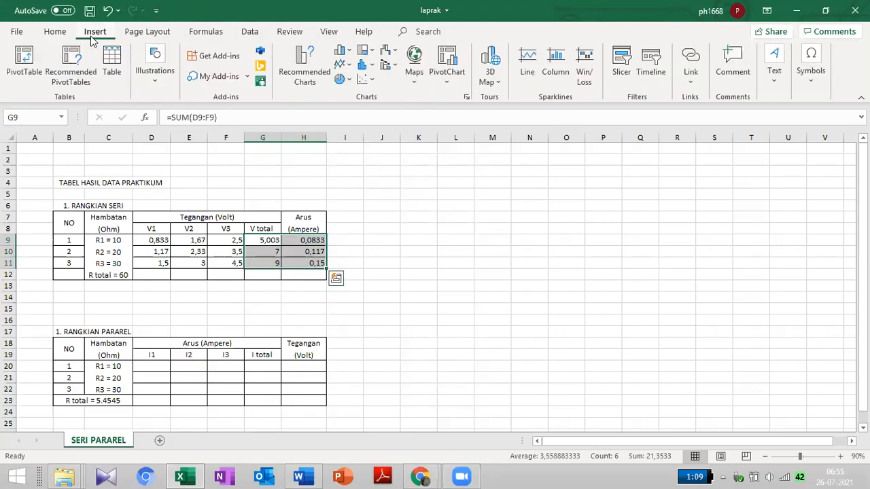
pyautogui.click(372, 81)
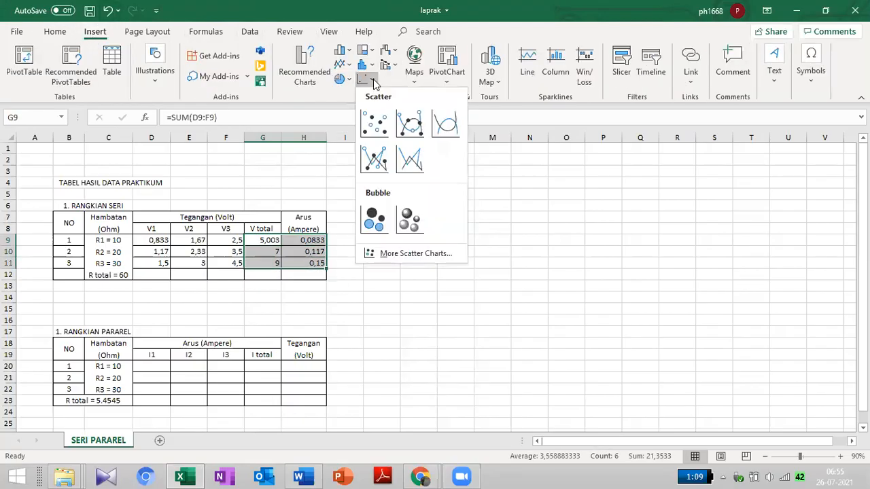
pyautogui.click(409, 124)
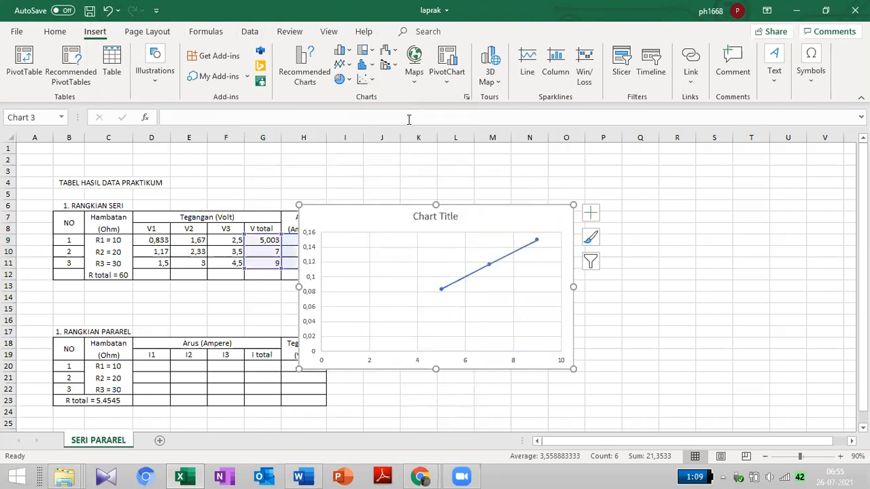
pyautogui.moveTo(531, 213); pyautogui.dragTo(611, 186)
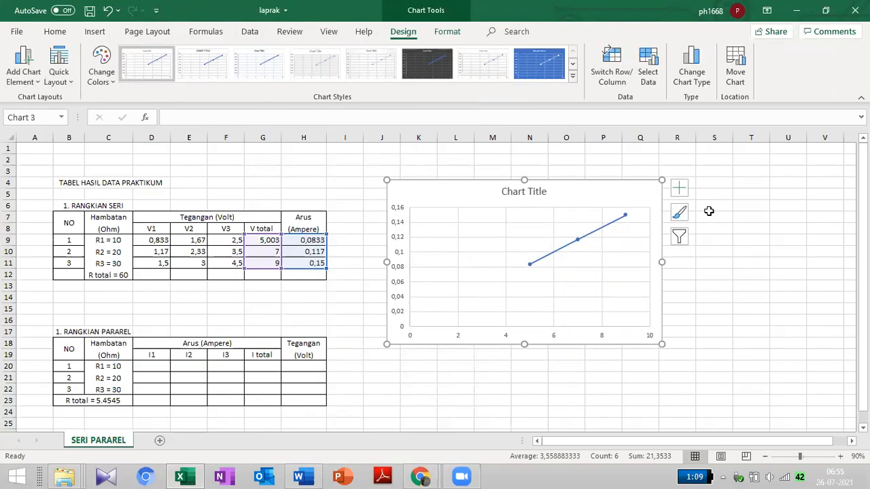
# Add axis titles to the chart and name the vertical axis "Arus (Ampere)"
pyautogui.click(679, 191)
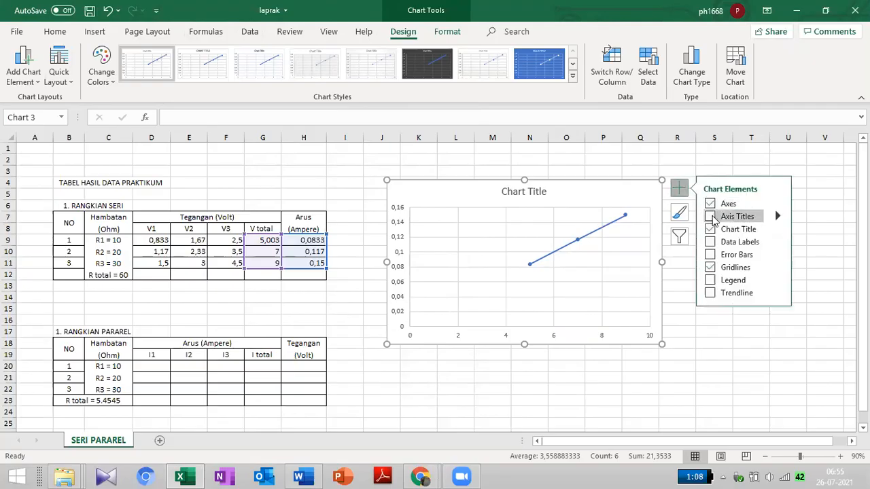
pyautogui.click(710, 217)
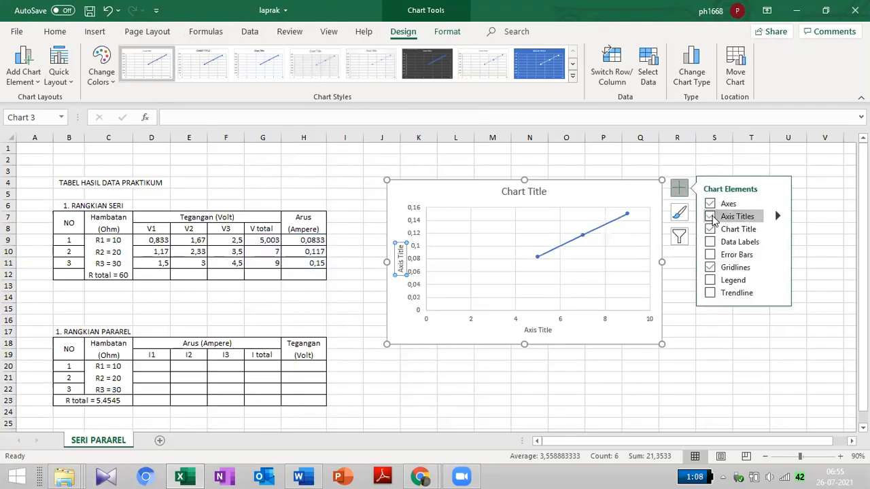
pyautogui.click(401, 265)
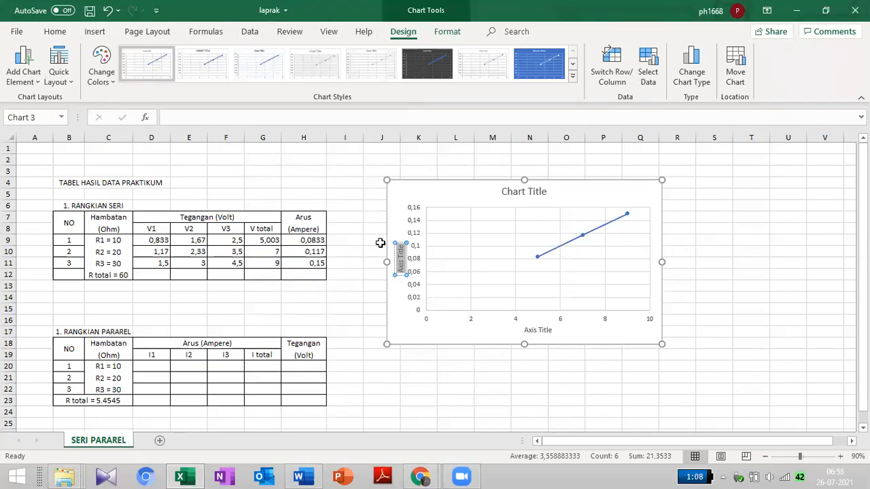
pyautogui.write('Arus')
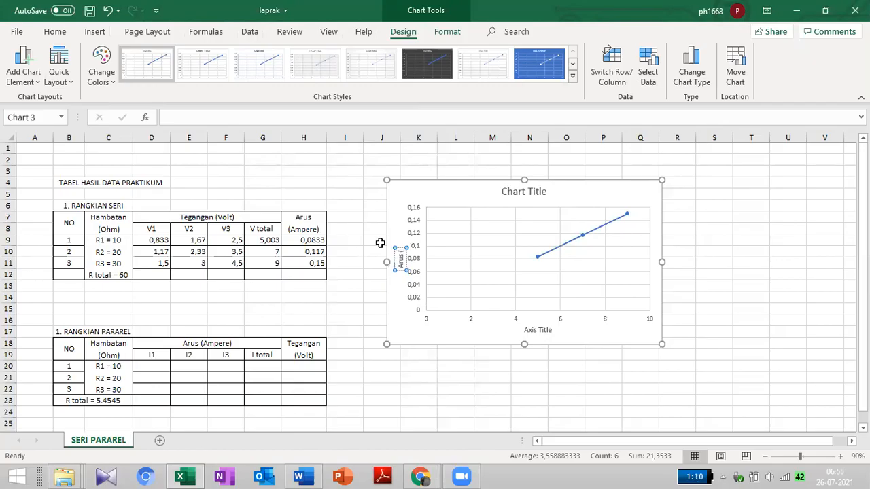
pyautogui.write(' (Ampere)')
# Name the chart's horizontal axis "Tegangan (Volt)"
pyautogui.click(535, 333)
pyautogui.click(535, 334)
pyautogui.tripleClick(535, 333)
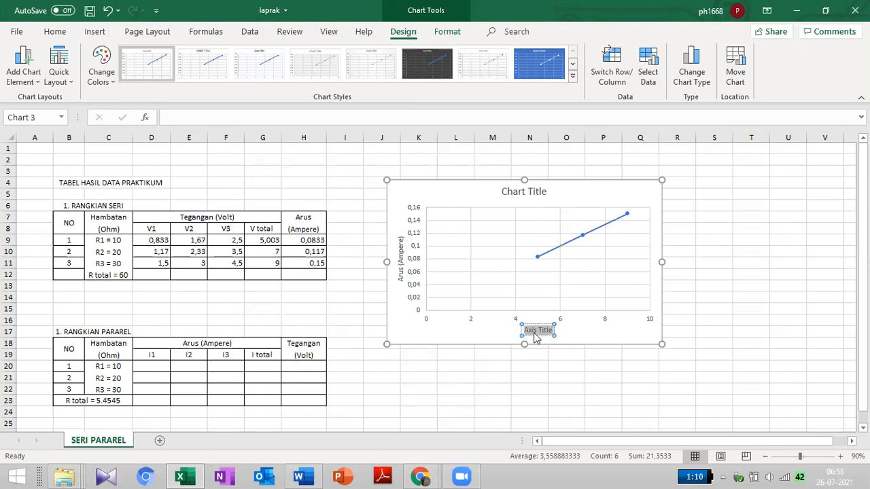
pyautogui.write('Tegangan')
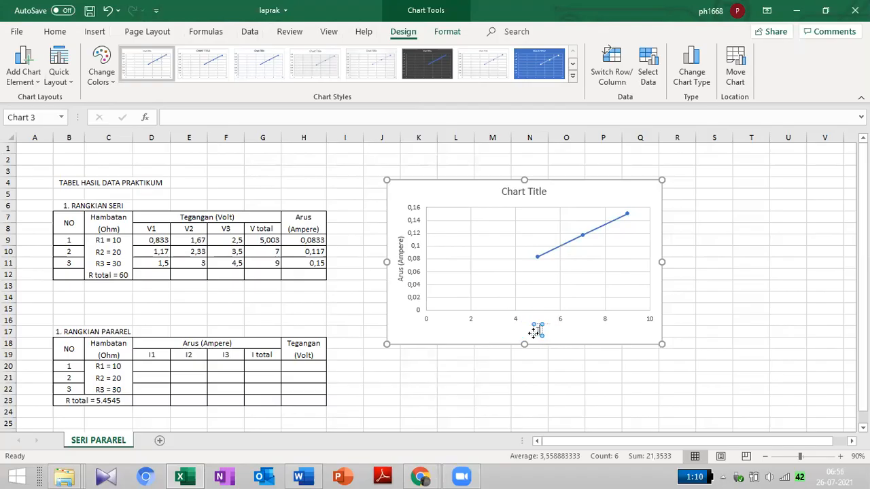
pyautogui.write(' (')
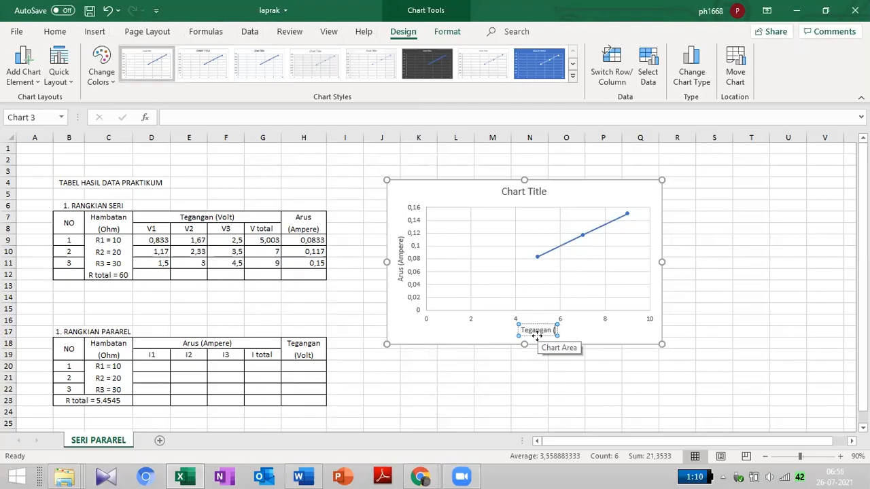
pyautogui.write('Volt')
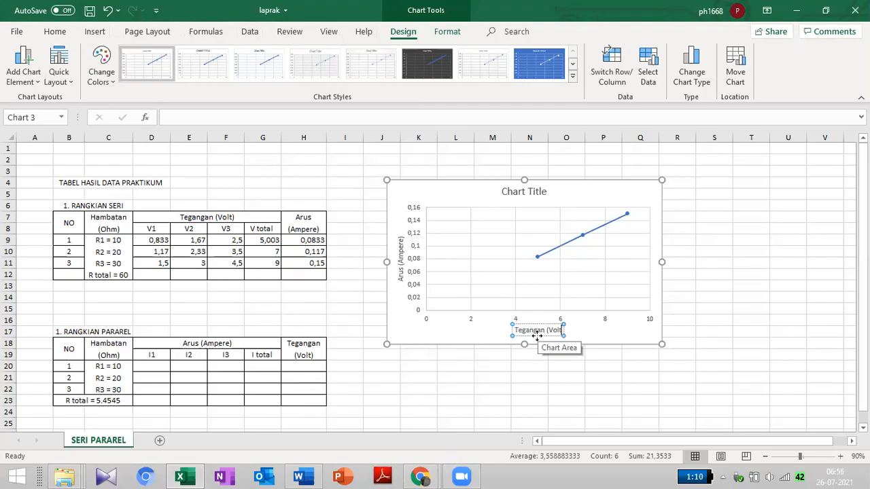
pyautogui.write(')')
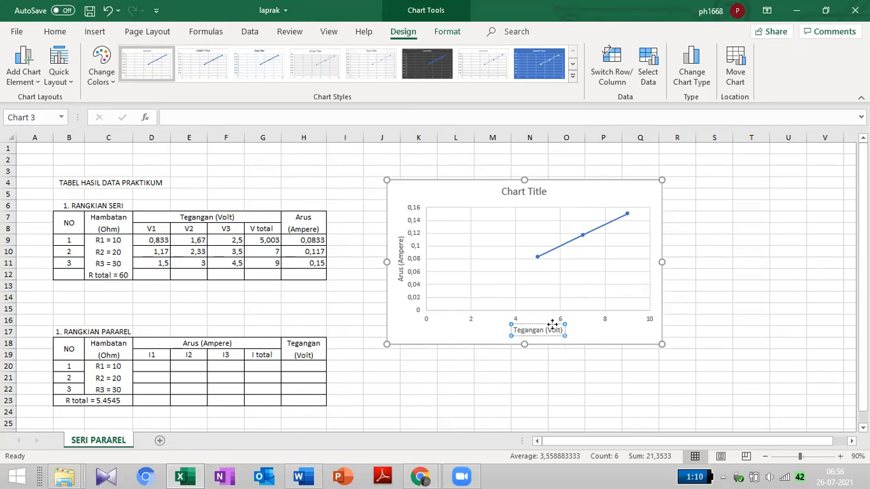
# Replace the word "Tegangan" in the horizontal axis title so that it reads "Vtotal (Volt)"
pyautogui.click(543, 329)
pyautogui.press('BackSpace')
pyautogui.press('BackSpace')
pyautogui.press('BackSpace')
pyautogui.press('BackSpace')
pyautogui.press('BackSpace')
pyautogui.press('BackSpace')
pyautogui.press('BackSpace')
pyautogui.press('BackSpace')
pyautogui.write('V')
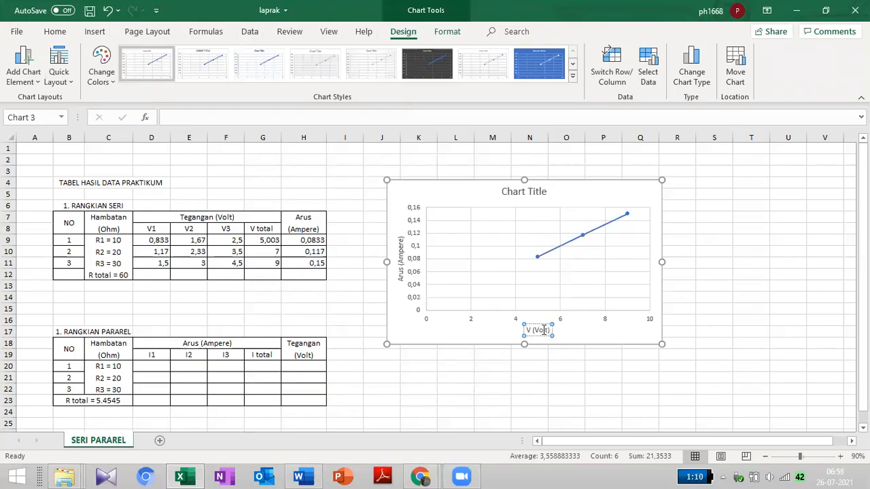
pyautogui.write('total')
pyautogui.click(789, 253)
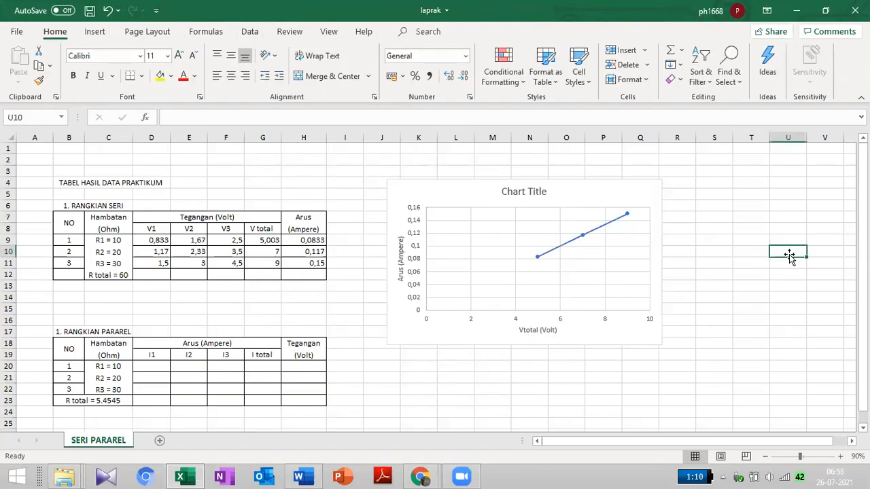
# Set the chart title to "Rangkaian Seri - Variasi Resistor 1"
pyautogui.doubleClick(524, 191)
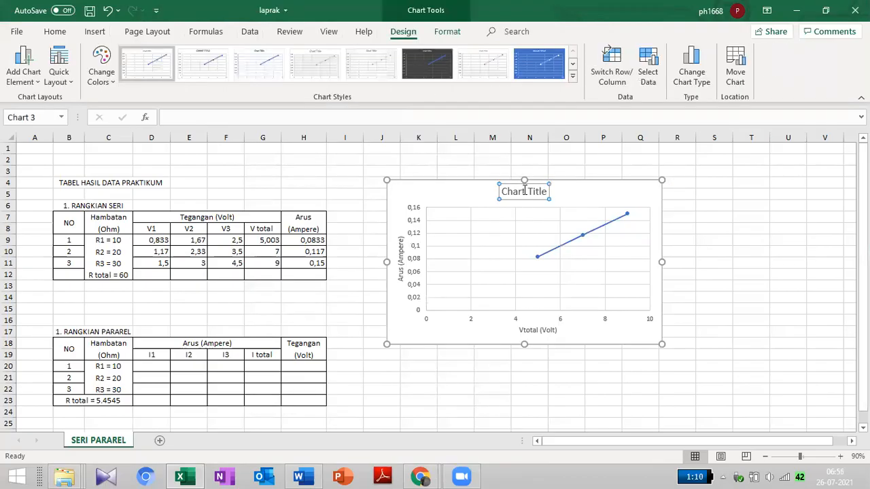
pyautogui.tripleClick(524, 191)
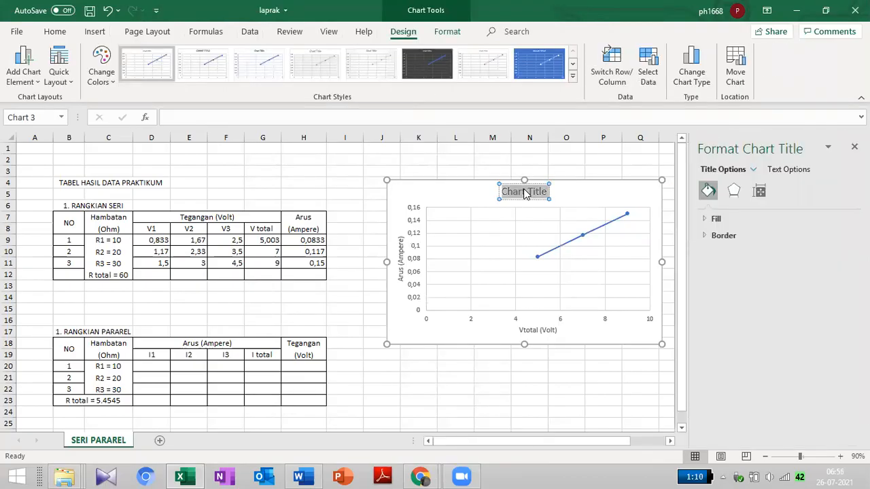
pyautogui.write('Rangkaian')
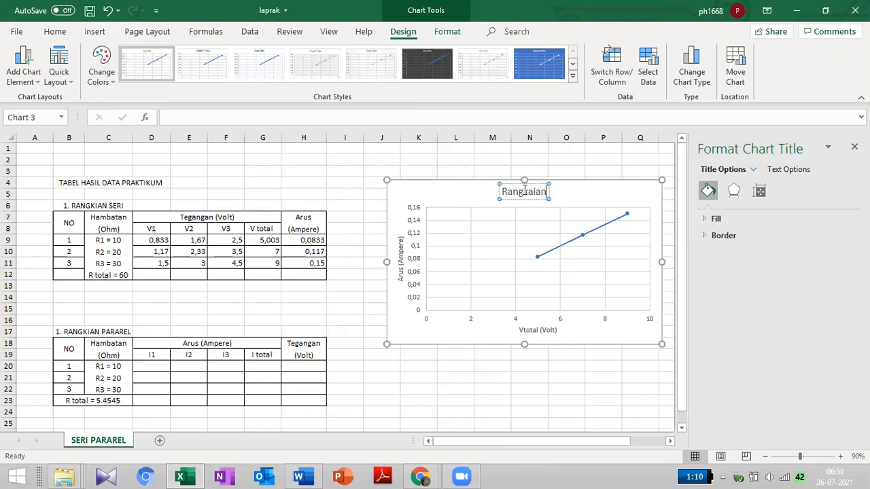
pyautogui.write(' Seri -')
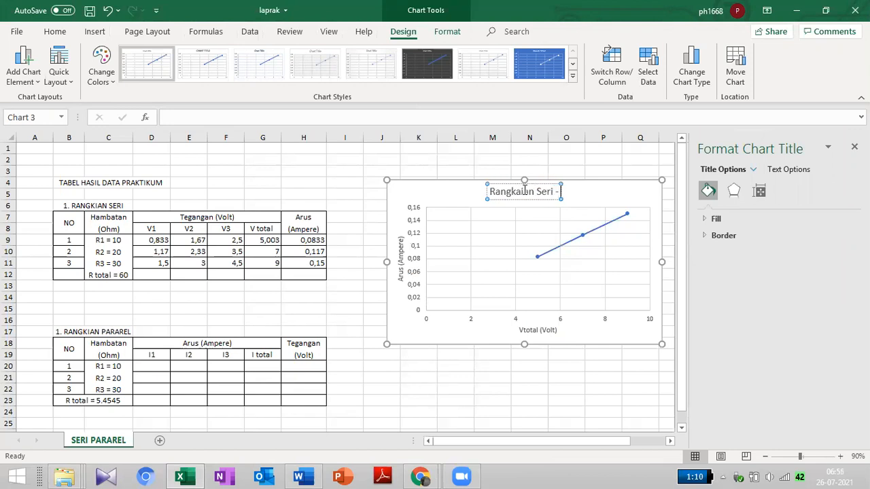
pyautogui.write(' Var')
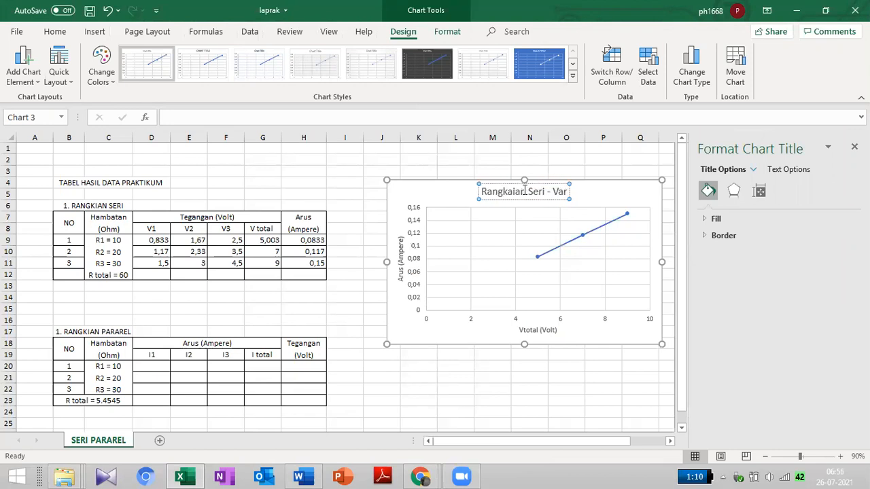
pyautogui.write('iasi Res')
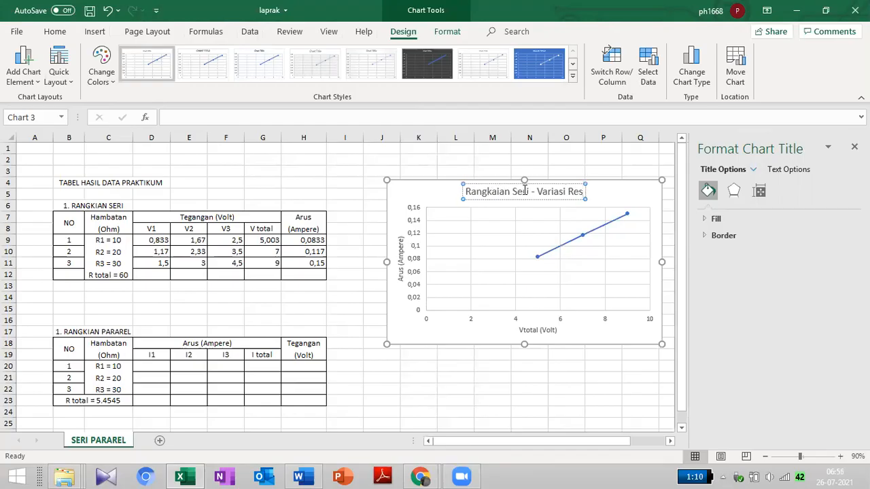
pyautogui.write('istor 1')
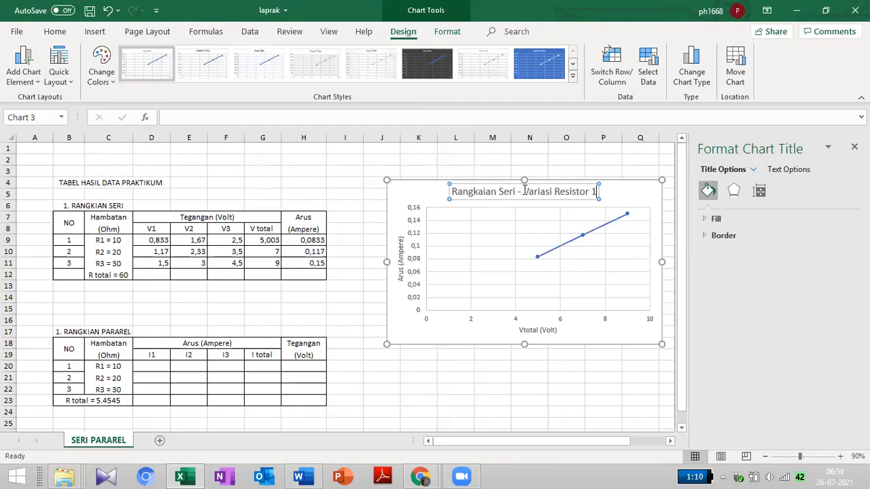
pyautogui.click(476, 161)
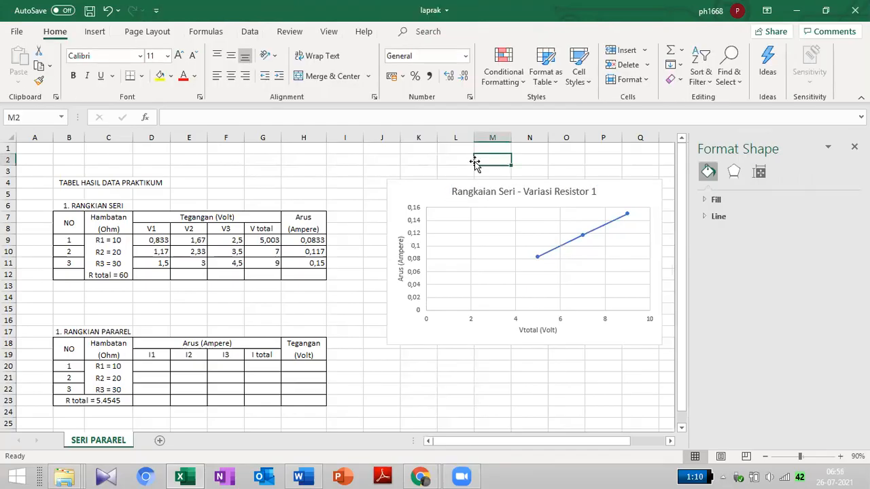
# Snap the Excel window to the right half, then switch to Chrome and stop the series circuit's simulation
pyautogui.click(433, 410)
pyautogui.press('super+Right')
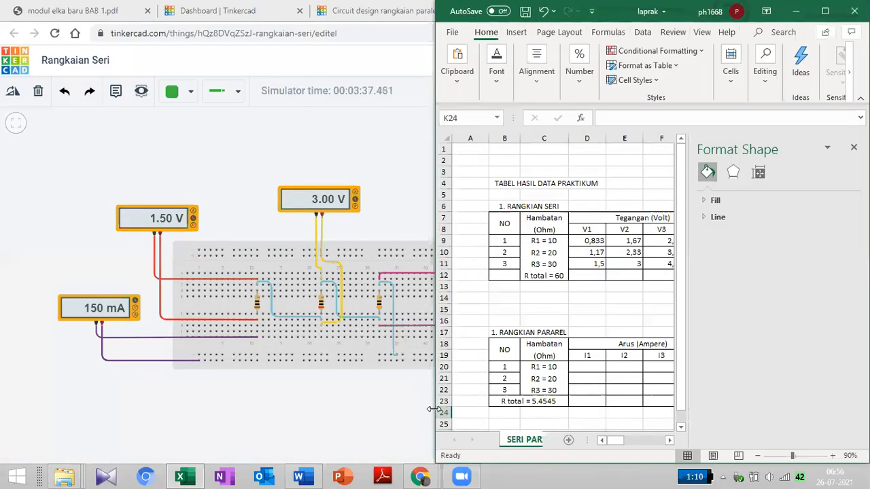
pyautogui.click(185, 199)
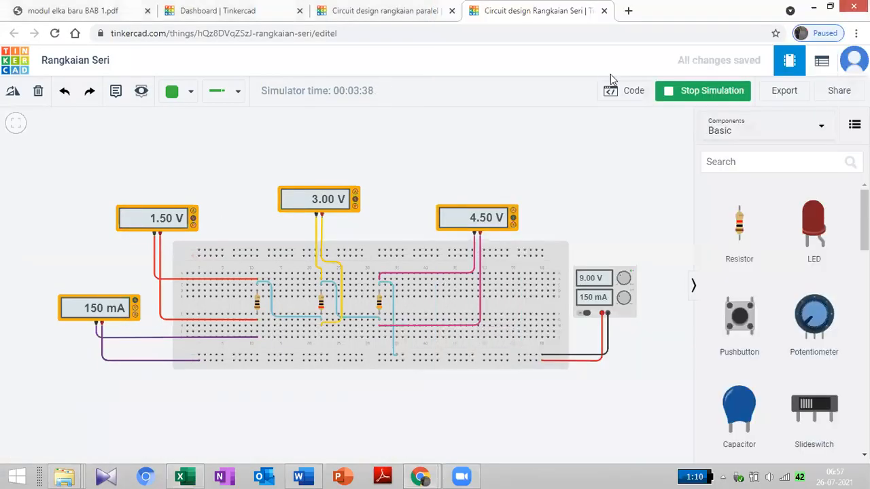
pyautogui.click(668, 92)
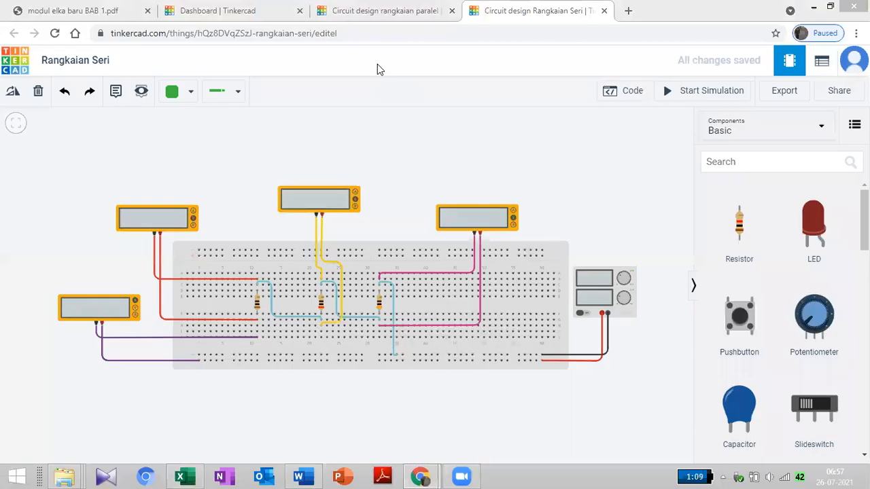
# Start simulating the "rangkaian paralel" circuit and set its power supply's voltage to 5
pyautogui.hotkey('ctrl', 'shift', 'Tab')
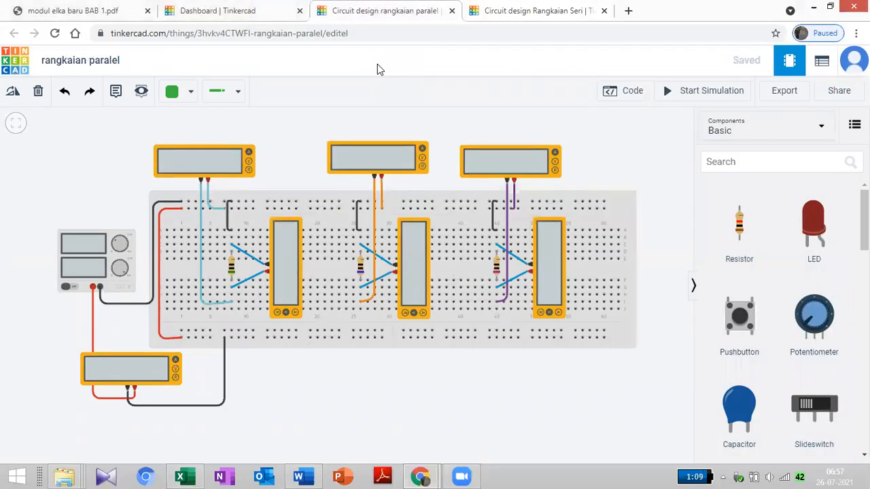
pyautogui.click(689, 93)
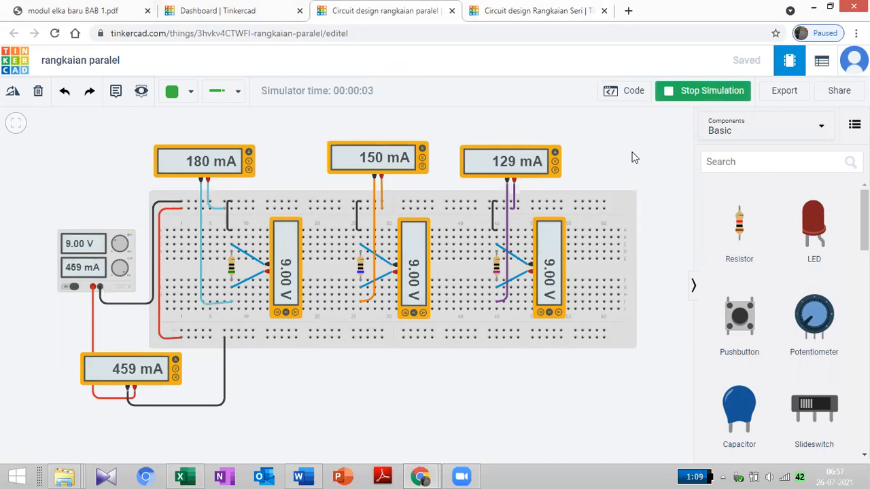
pyautogui.click(96, 247)
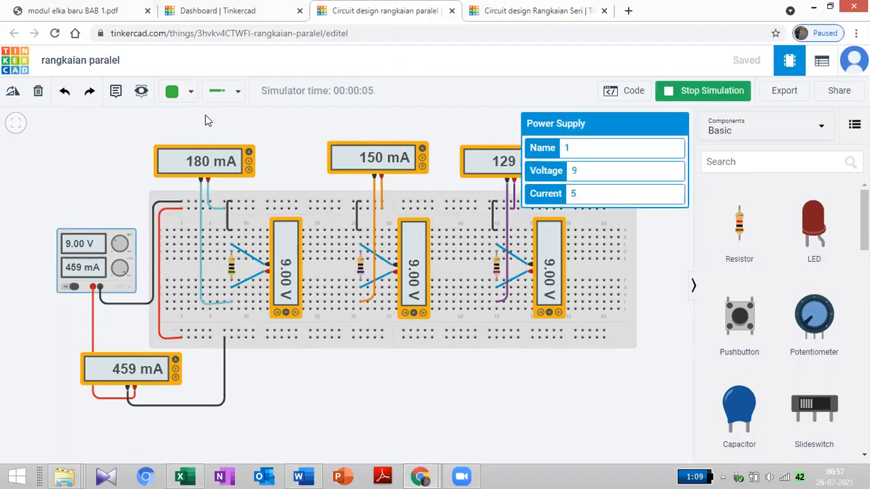
pyautogui.write('5')
pyautogui.click(656, 246)
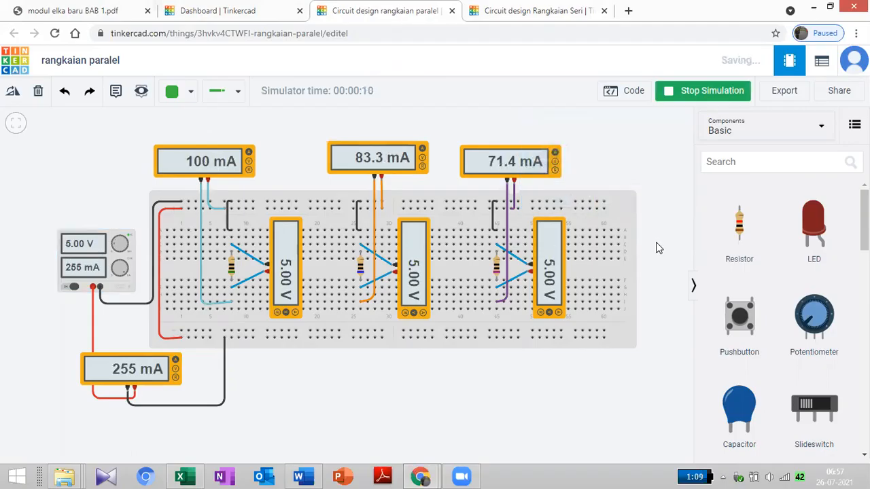
# Set the resistance of resistor 1 to 10 Ω and resistor 2 to 20 Ω in the parallel circuit
pyautogui.click(232, 267)
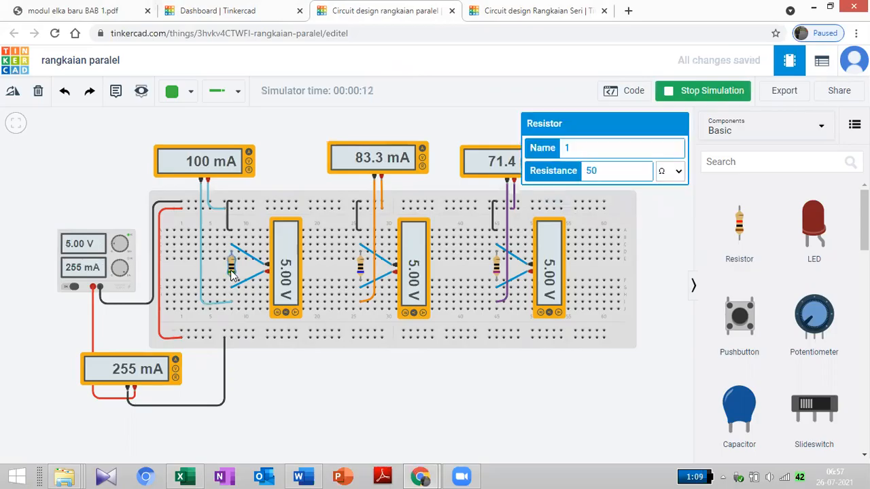
pyautogui.click(628, 172)
pyautogui.press('BackSpace')
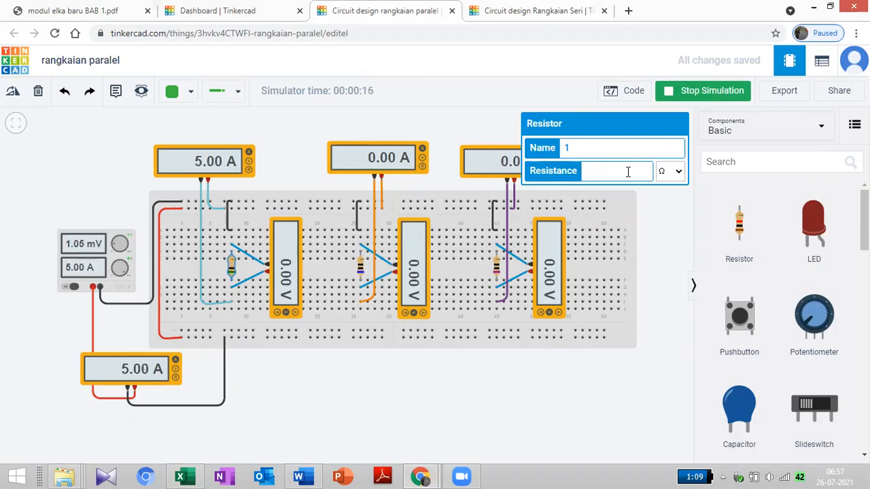
pyautogui.write('10')
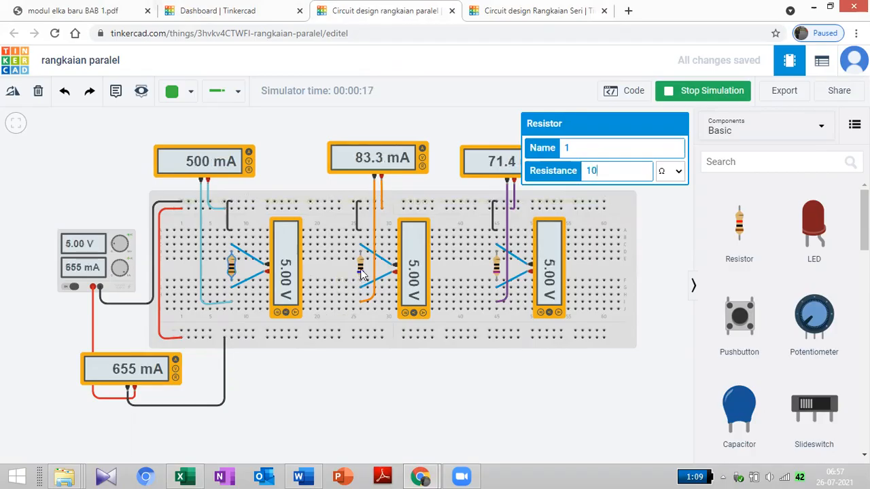
pyautogui.click(361, 270)
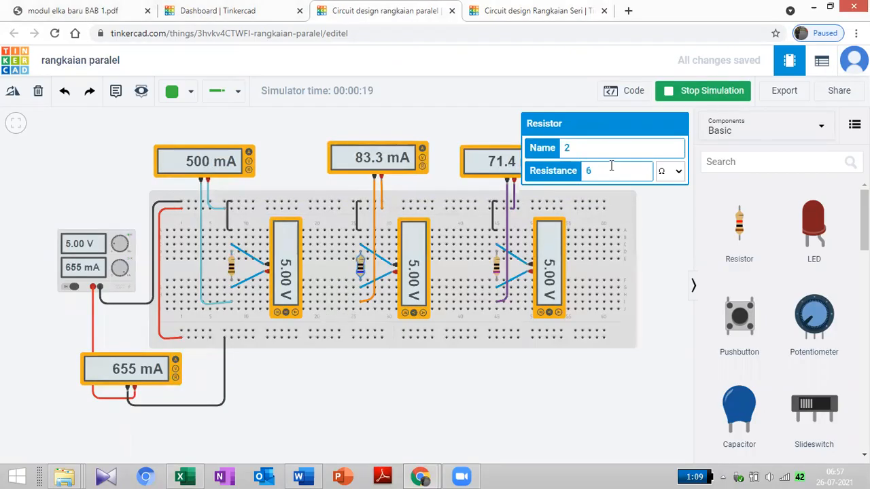
pyautogui.press('BackSpace')
pyautogui.write('20')
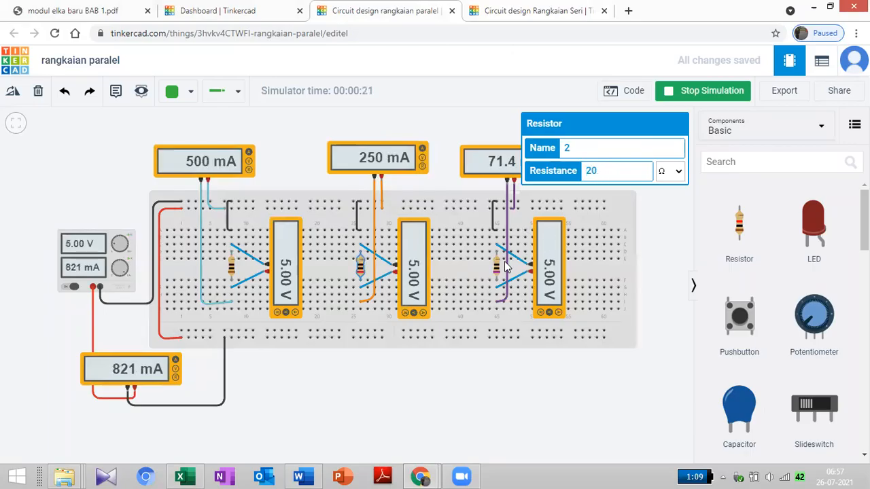
# Set the resistance of resistor 3 to 30 Ω in the parallel circuit
pyautogui.click(502, 267)
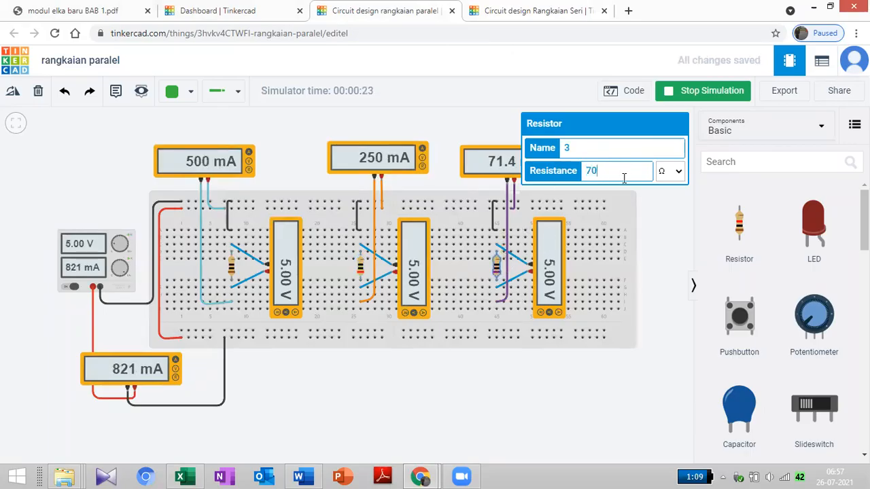
pyautogui.press('BackSpace')
pyautogui.press('BackSpace')
pyautogui.write('30')
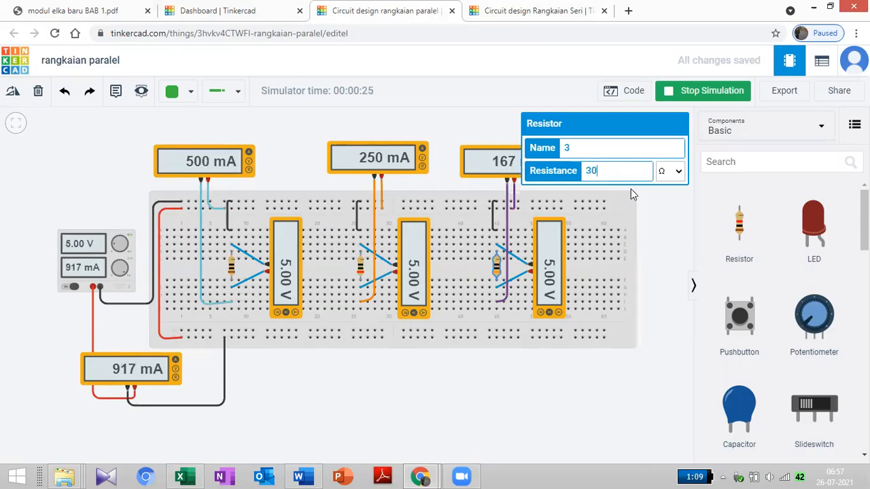
pyautogui.click(671, 245)
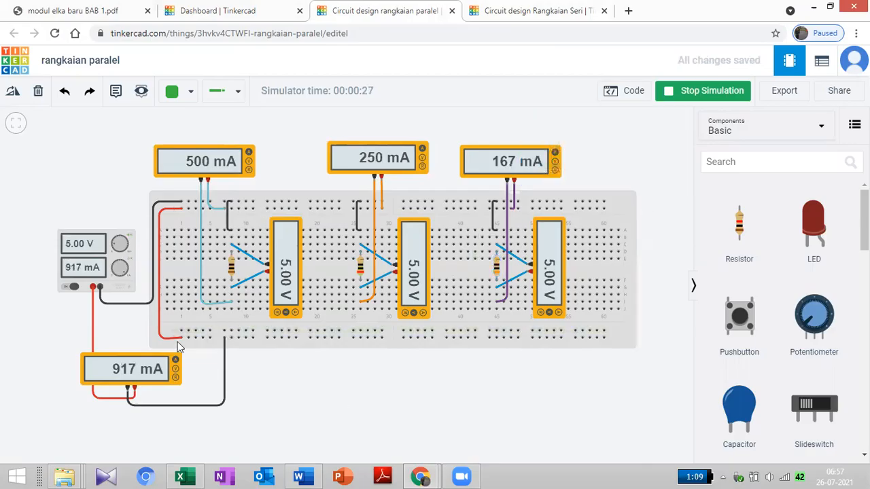
# Switch to Excel, close the Format Shape pane, and enter 0,5 for I1 and 0,25 for I2 in the parallel table's first row
pyautogui.click(182, 476)
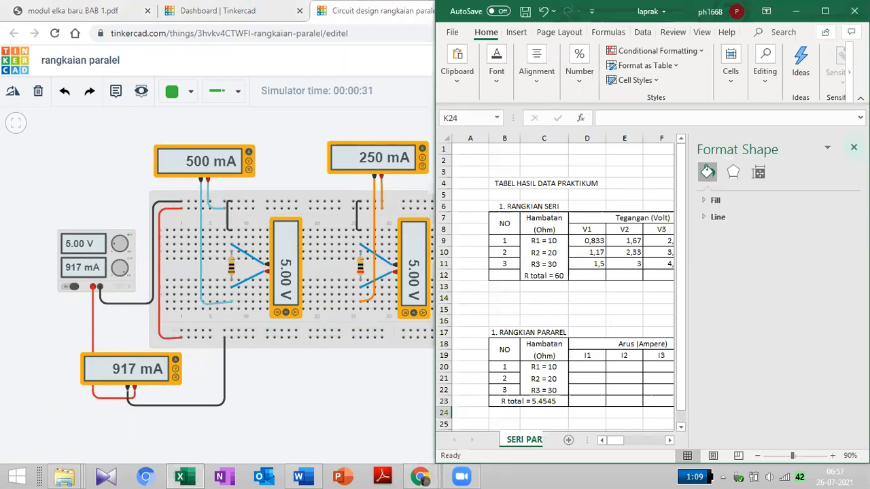
pyautogui.click(854, 148)
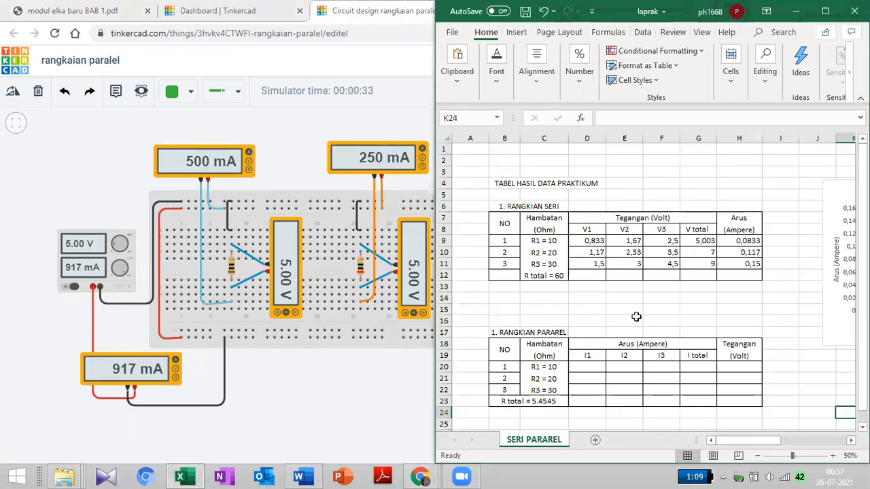
pyautogui.click(598, 381)
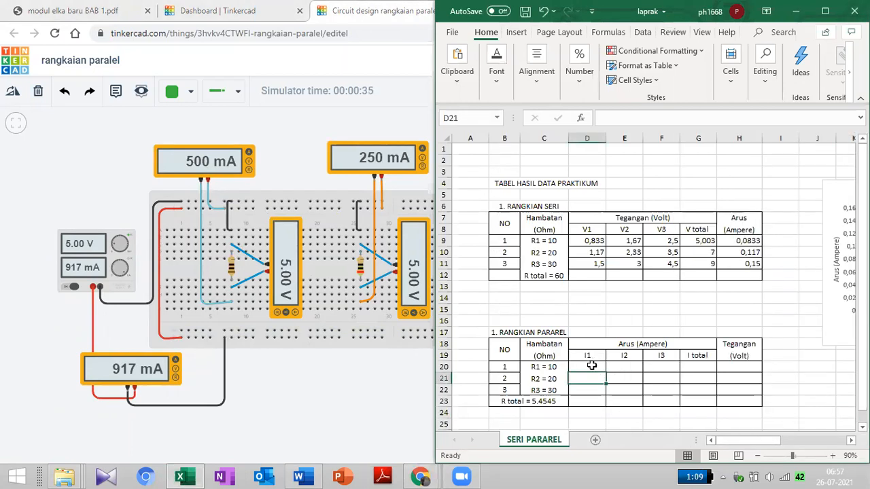
pyautogui.click(592, 367)
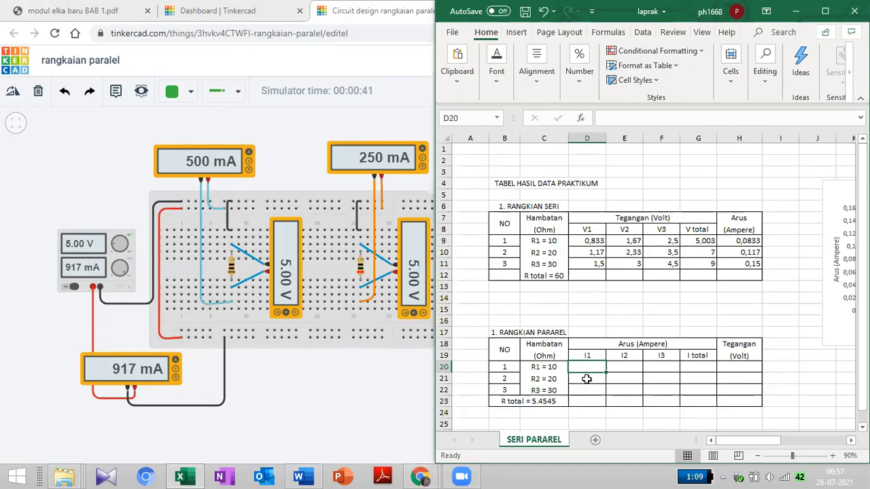
pyautogui.write('0,5')
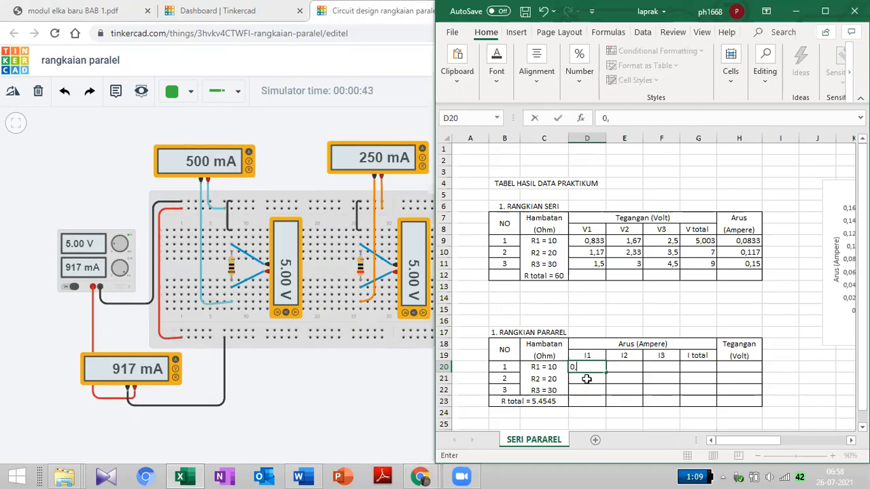
pyautogui.press('Tab')
pyautogui.write('0,25')
pyautogui.press('Tab')
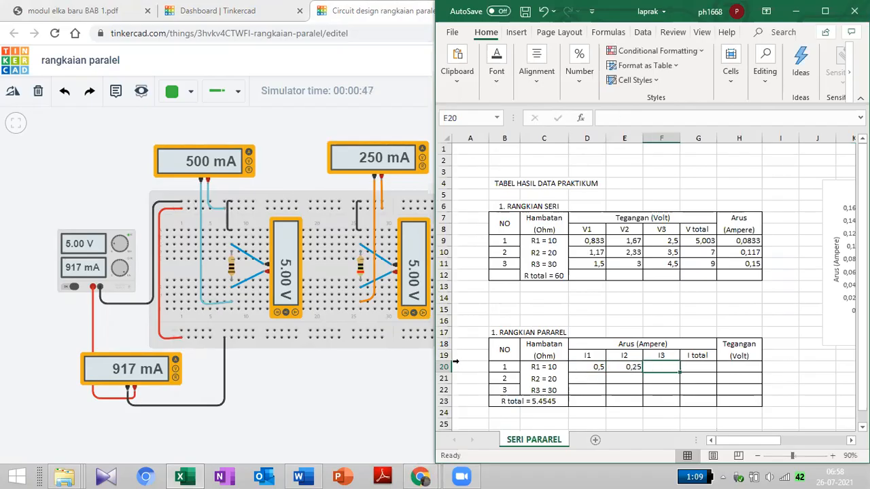
# Check the third ammeter in the Chrome circuit, then enter 0,167 for I3 in the parallel table's first row in Excel
pyautogui.click(415, 397)
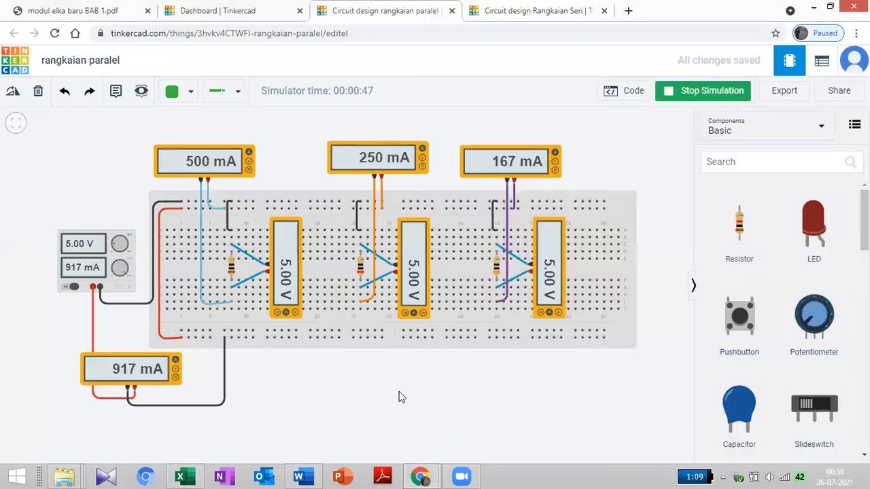
pyautogui.click(181, 477)
pyautogui.write('0,167')
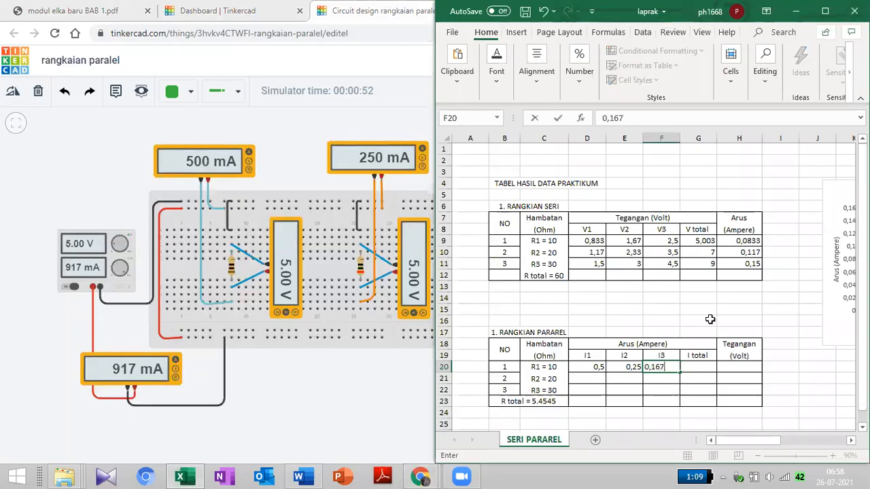
pyautogui.press('Tab')
# Calculate I total in G20 of the parallel table as the sum of D20:F20
pyautogui.write('=sum')
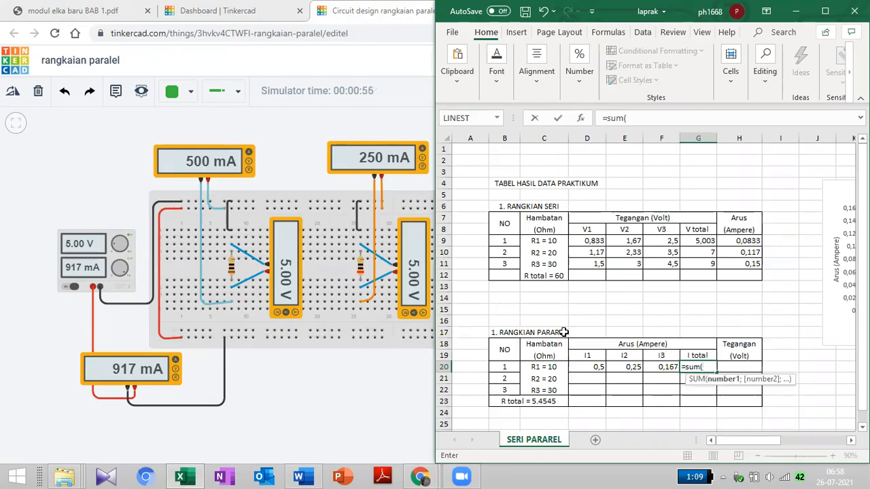
pyautogui.click(597, 367)
pyautogui.hotkey('shift', 'Right')
pyautogui.hotkey('shift', 'Right')
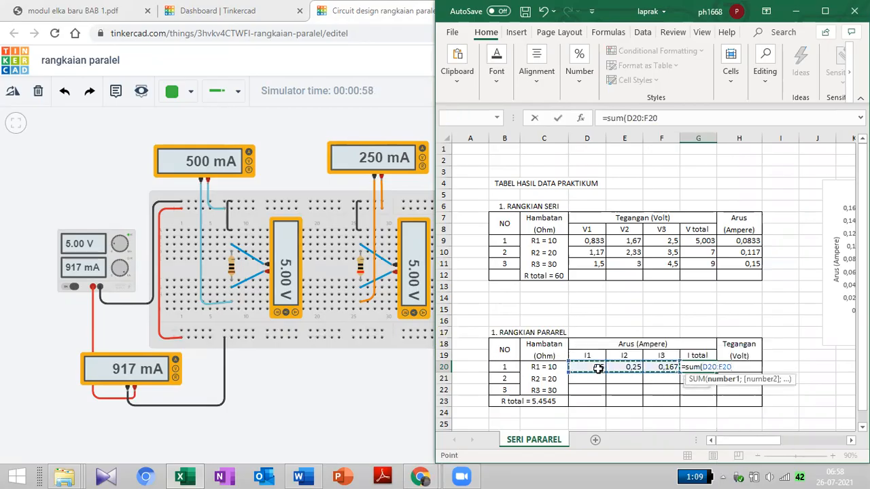
pyautogui.write(')')
pyautogui.press('Return')
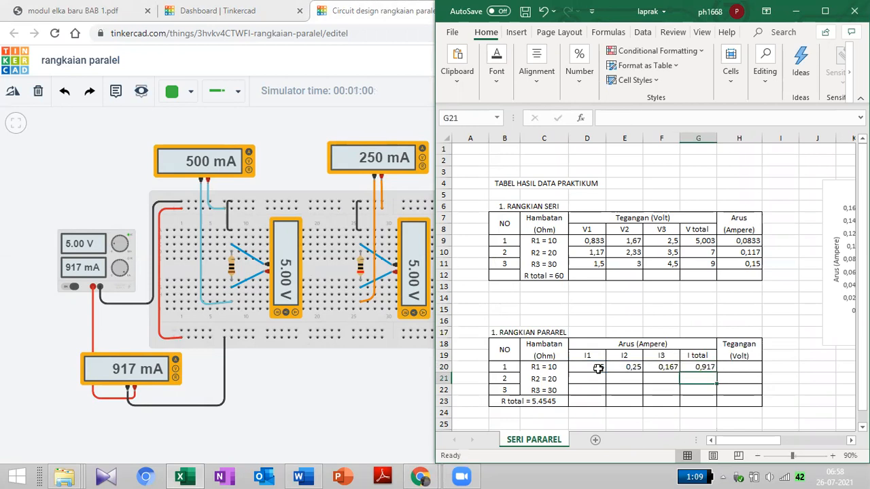
pyautogui.click(689, 368)
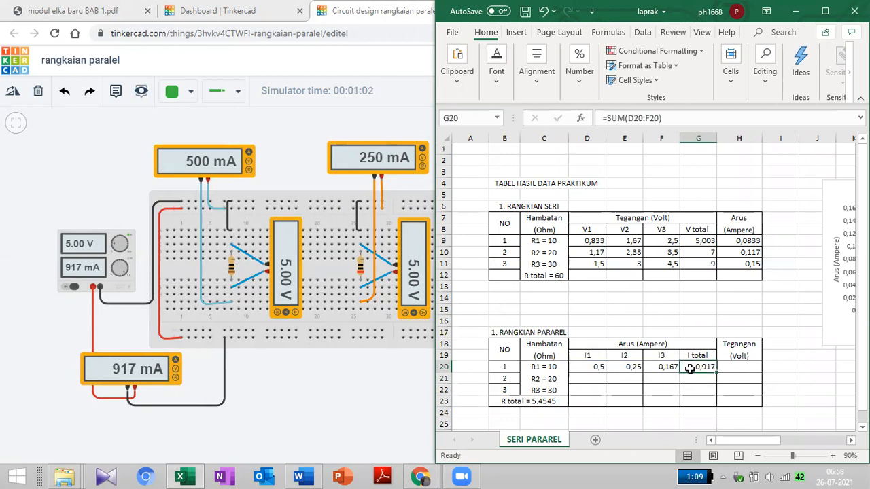
# Check the parallel circuit in Chrome, then enter 5 as the first row's Tegangan in Excel and select the second row's I1 cell
pyautogui.click(206, 378)
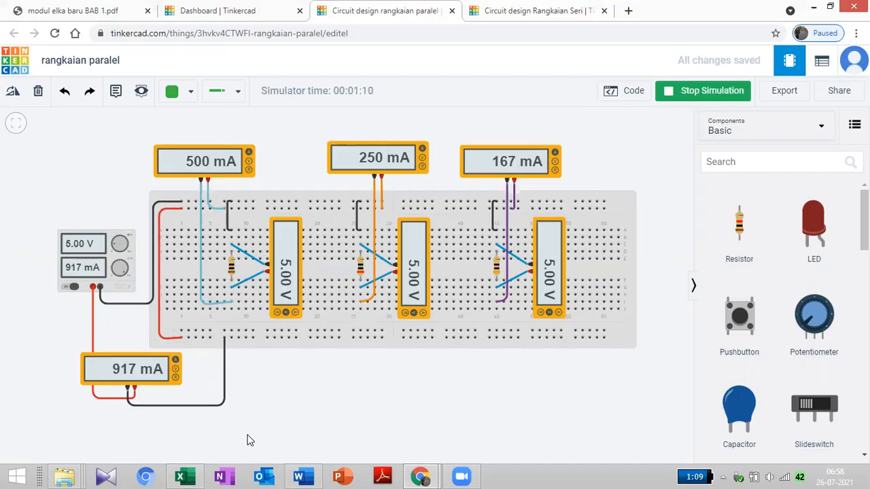
pyautogui.click(181, 477)
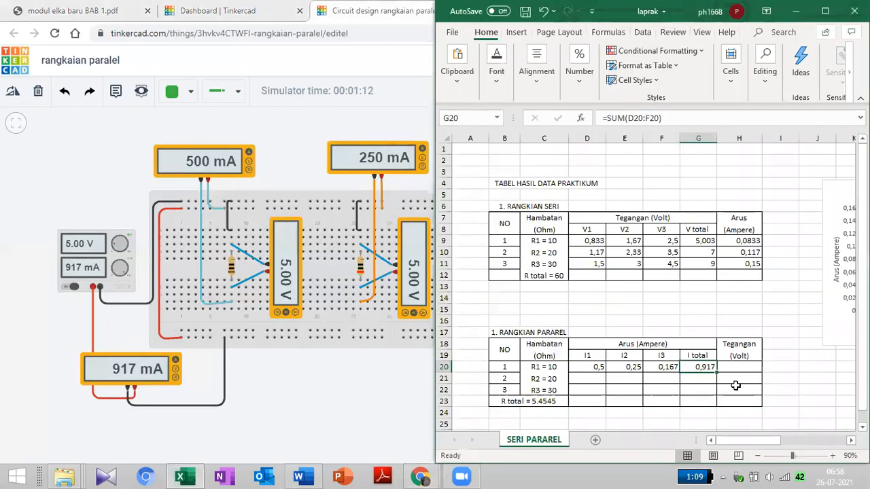
pyautogui.click(747, 368)
pyautogui.write('5')
pyautogui.press('Return')
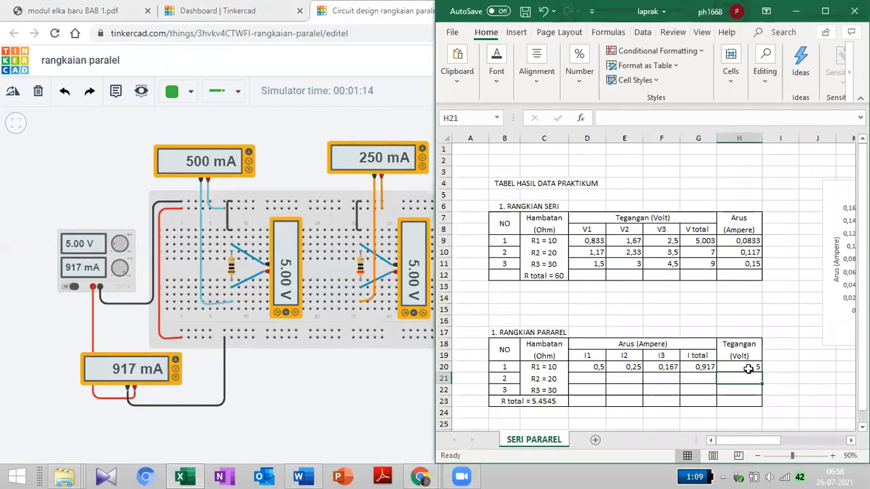
pyautogui.press('Left')
pyautogui.press('Left')
pyautogui.press('Left')
pyautogui.press('Left')
# Switch to Chrome and start simulating the "Rangkaian Seri" circuit
pyautogui.click(327, 416)
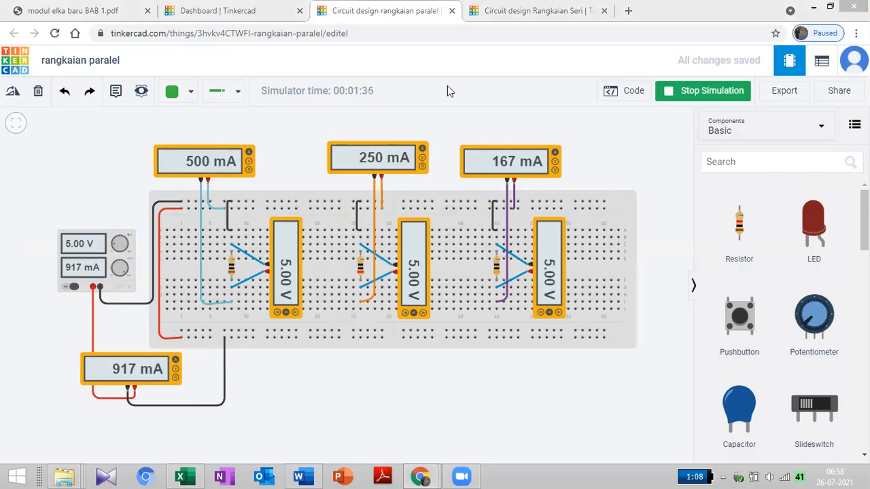
pyautogui.hotkey('ctrl', 'Tab')
pyautogui.click(691, 91)
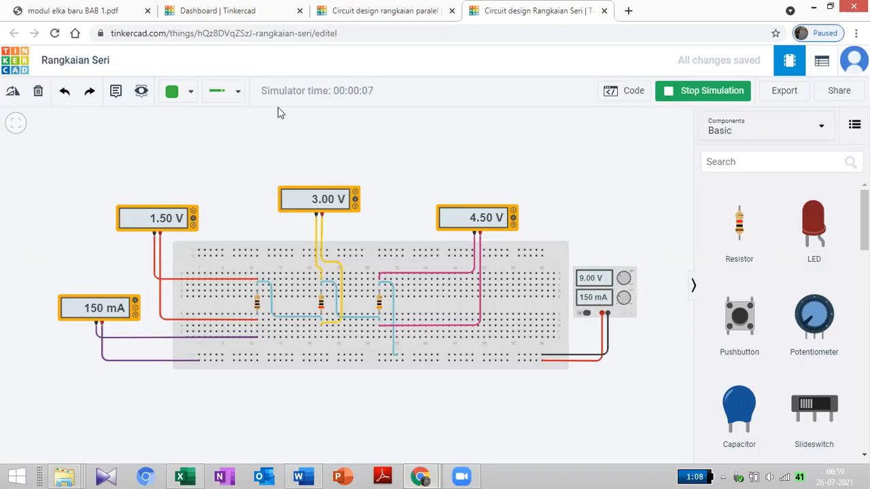
# Return to the "rangkaian paralel" circuit and set its power supply's voltage to 7
pyautogui.click(340, 11)
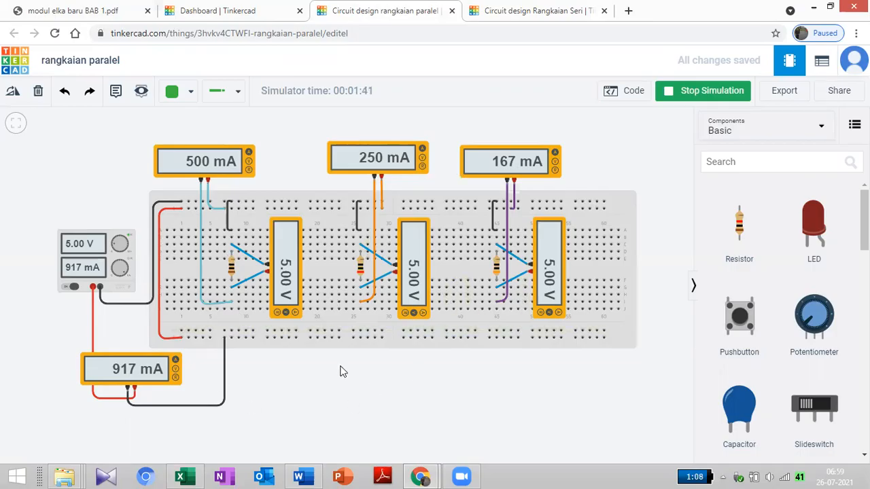
pyautogui.click(189, 476)
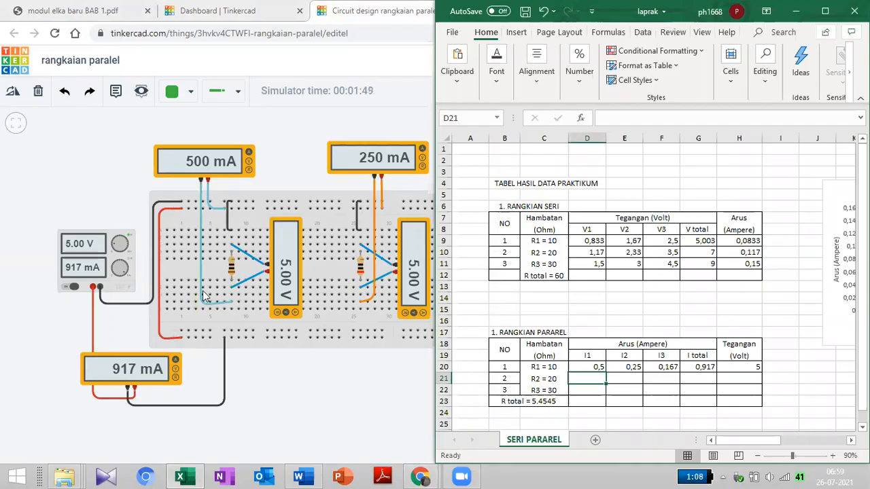
pyautogui.click(326, 395)
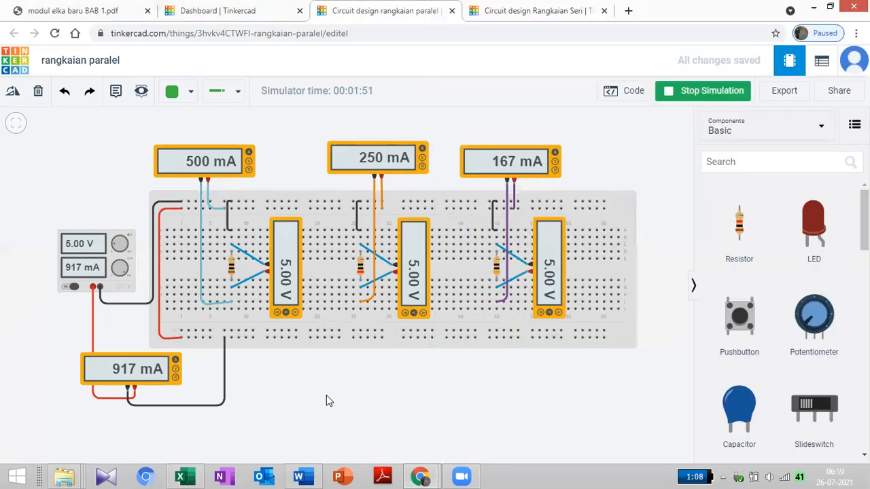
pyautogui.click(80, 249)
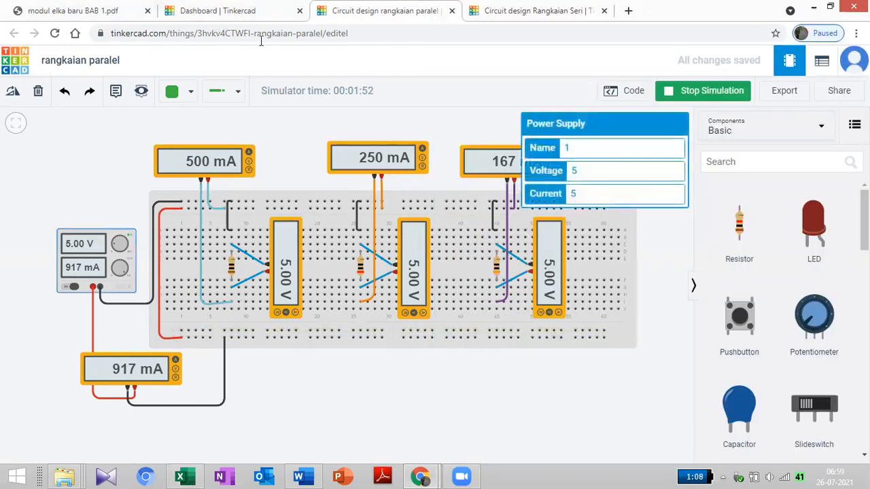
pyautogui.click(611, 165)
pyautogui.write('7')
pyautogui.click(387, 392)
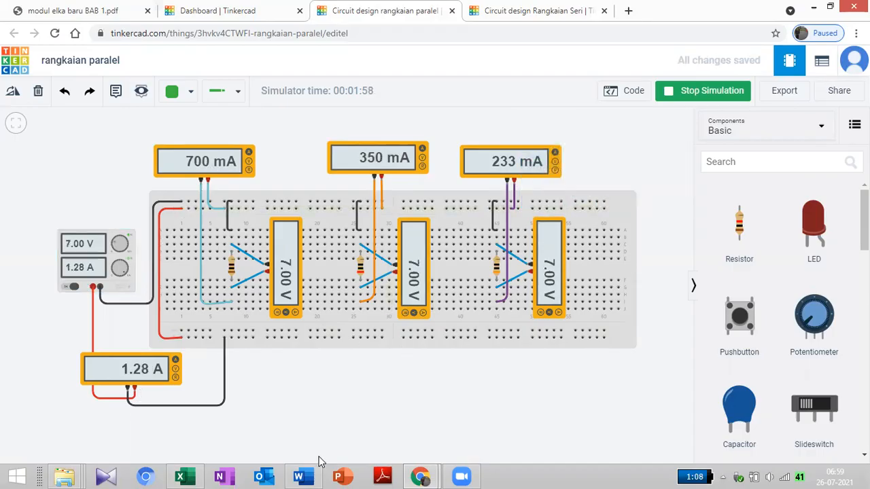
# Switch to Excel and enter 0,7 for I1 and 0,35 for I2 in the parallel table's second row
pyautogui.click(181, 476)
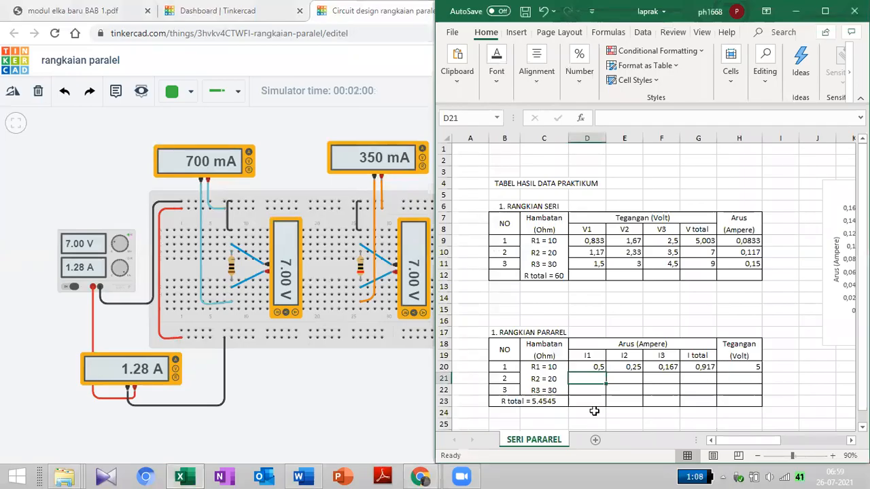
pyautogui.write('0')
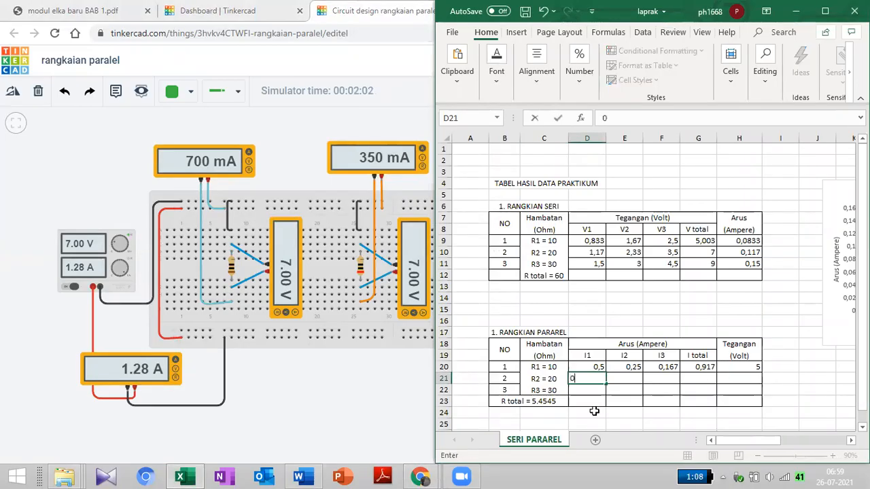
pyautogui.write(',7')
pyautogui.press('Tab')
pyautogui.write('0,3')
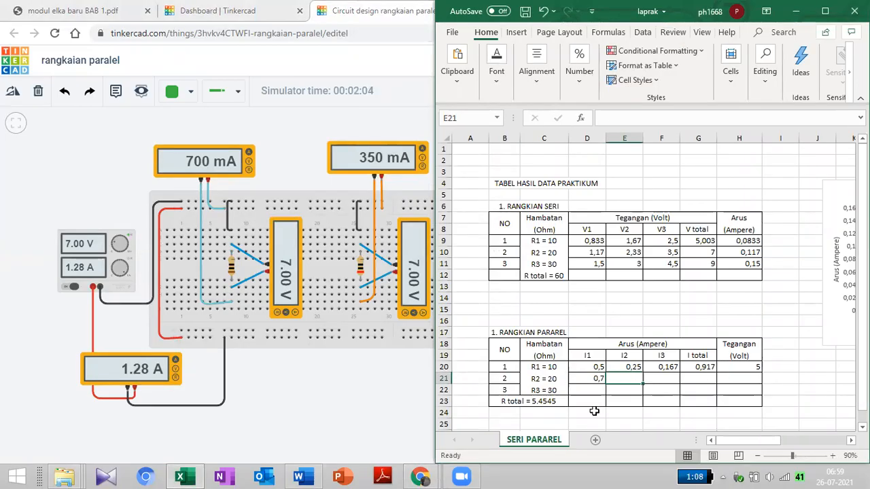
pyautogui.write('5')
pyautogui.press('Tab')
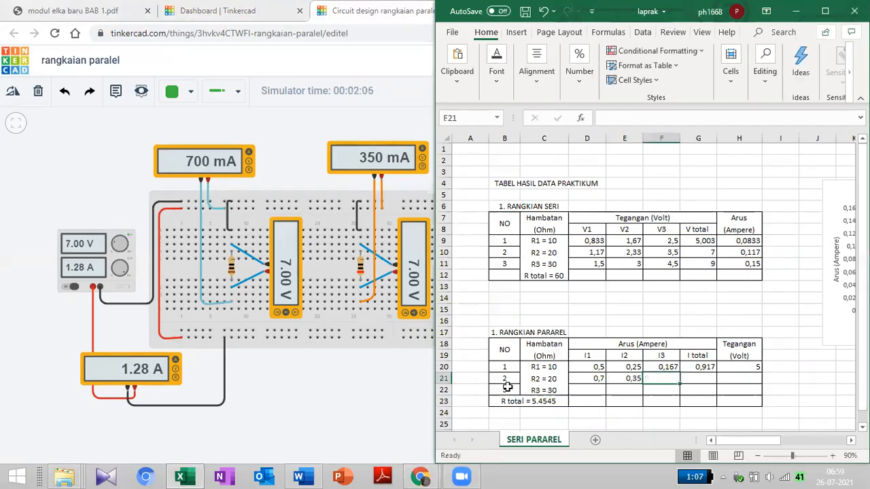
# Check the third branch's ammeter in Chrome, then enter 0,233 for I3 in the second row of Excel's parallel table
pyautogui.click(332, 381)
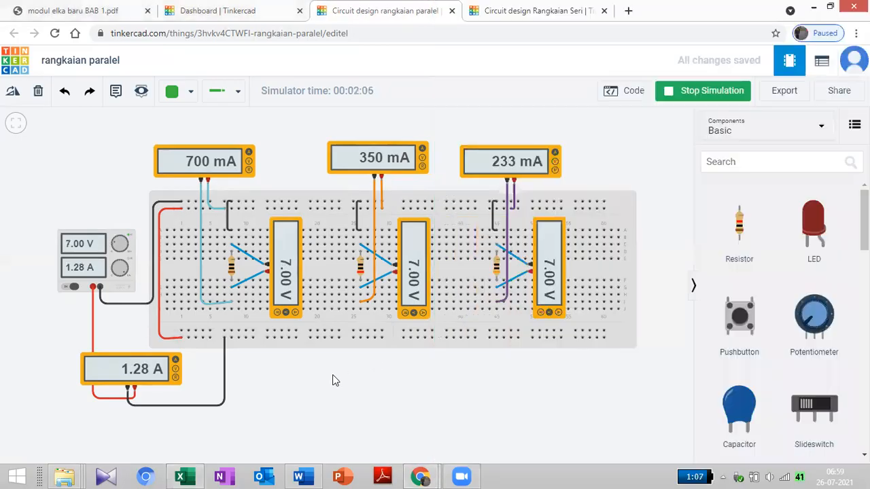
pyautogui.click(195, 475)
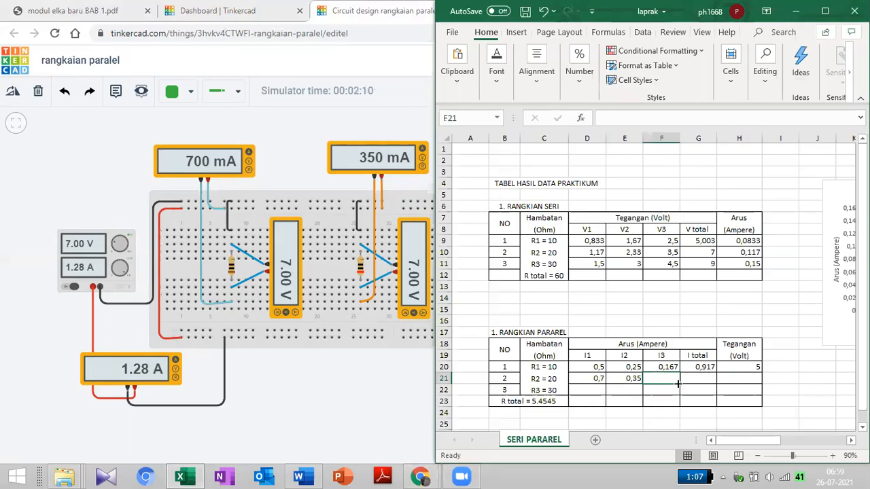
pyautogui.write('0,233')
pyautogui.press('Tab')
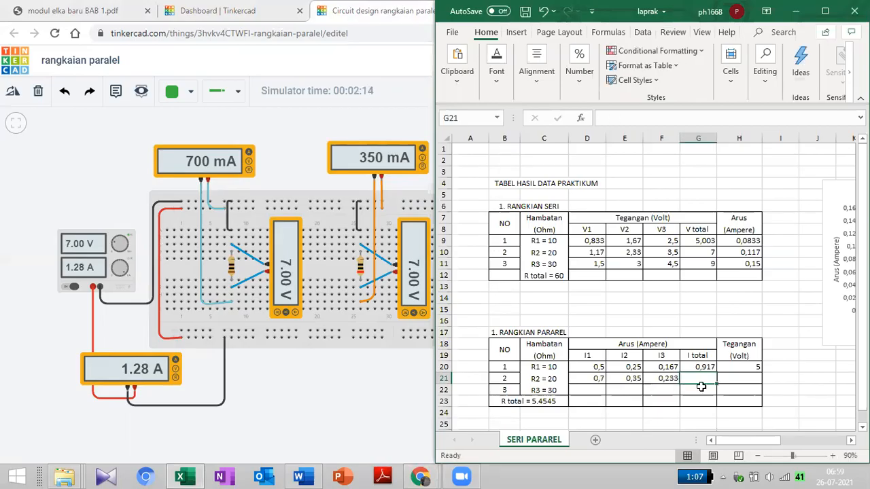
# Fill the first row's I total formula into the parallel table's second row and enter 7 as that row's Tegangan
pyautogui.click(704, 369)
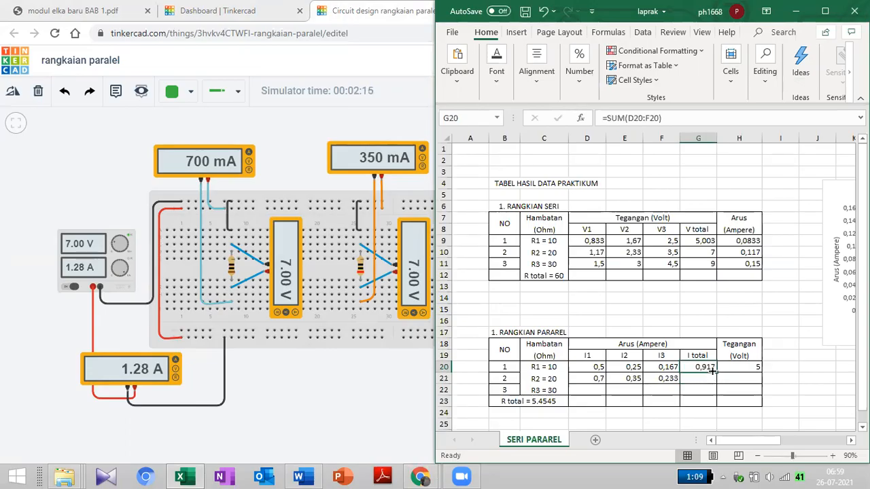
pyautogui.moveTo(718, 374); pyautogui.dragTo(712, 381)
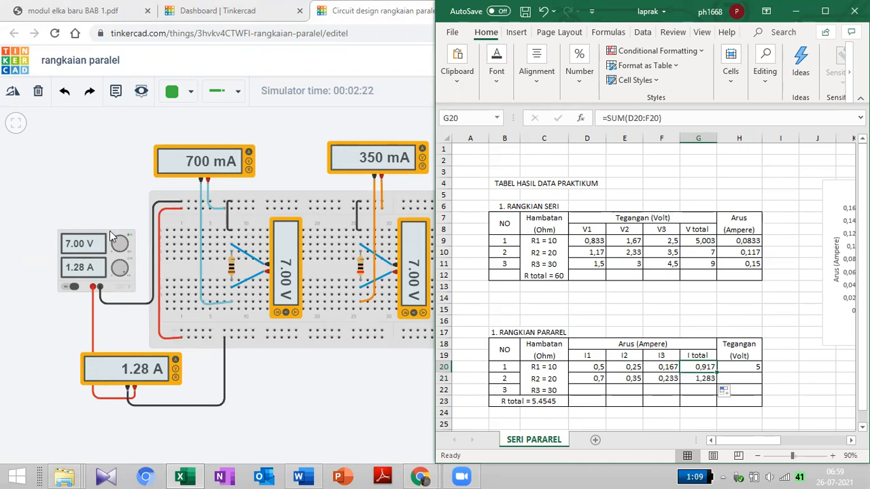
pyautogui.click(266, 382)
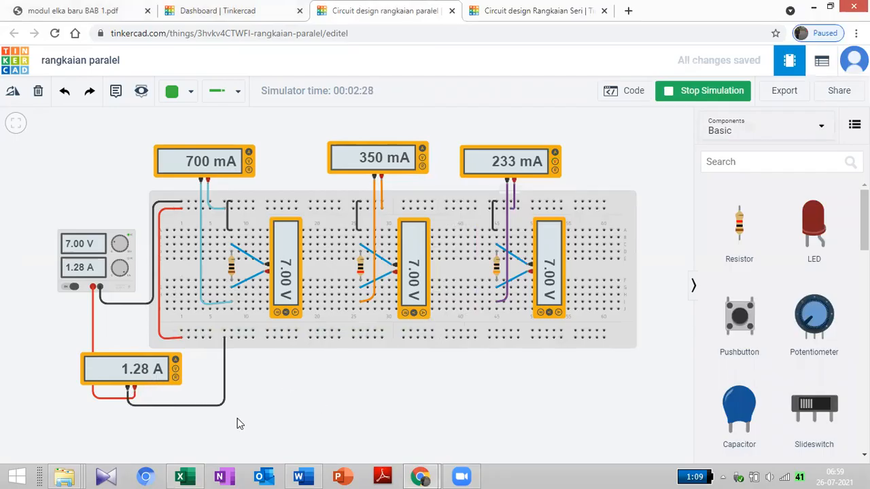
pyautogui.click(180, 476)
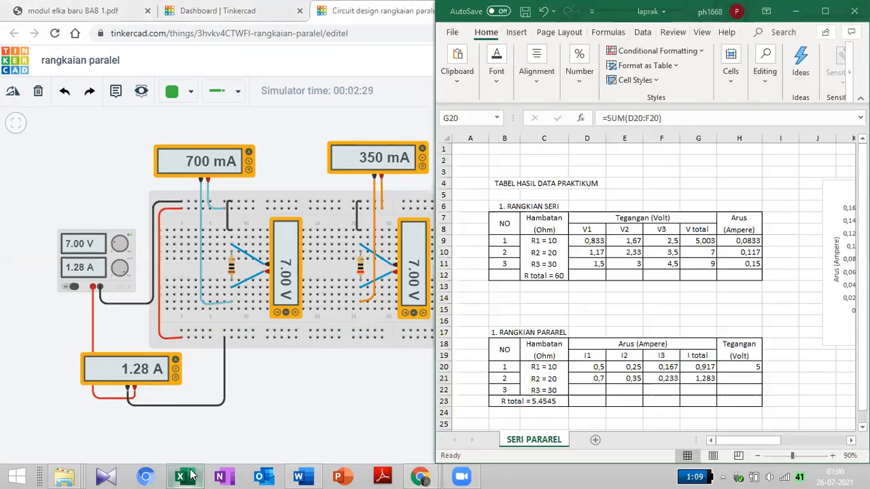
pyautogui.click(751, 377)
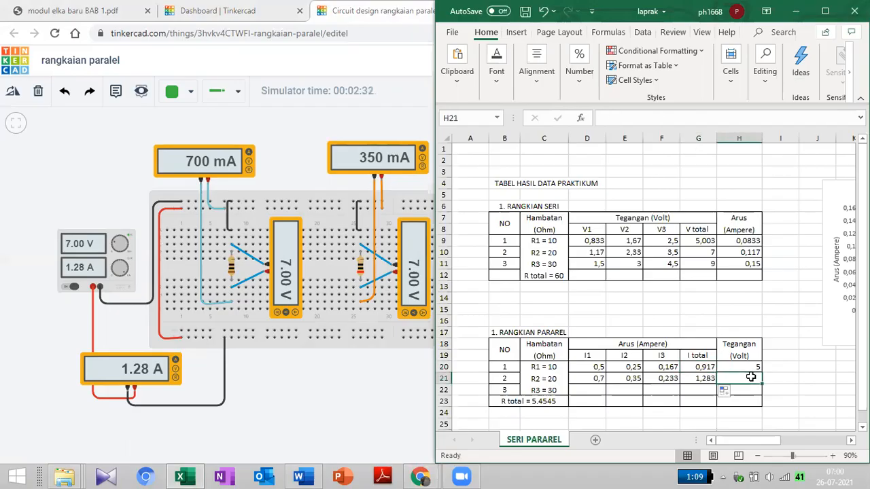
pyautogui.write('7')
pyautogui.press('Return')
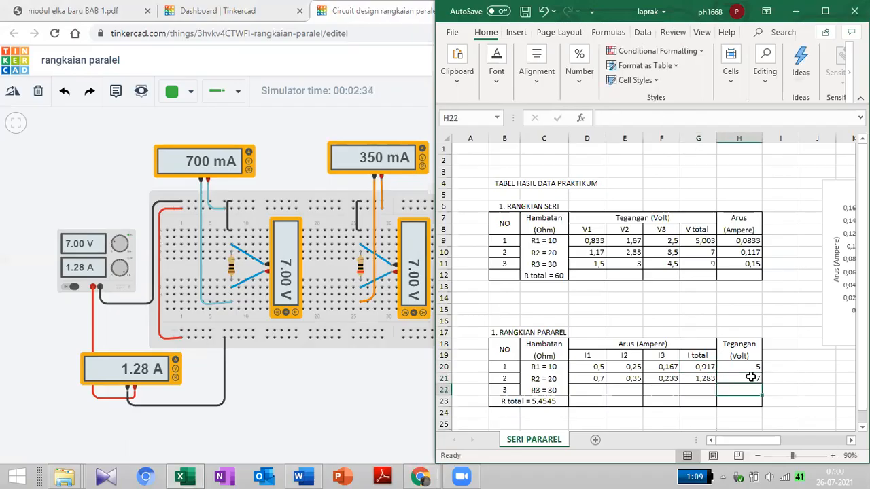
# Select the third row's I1 cell, then switch to Chrome and set the parallel circuit's power supply voltage to 9
pyautogui.click(590, 393)
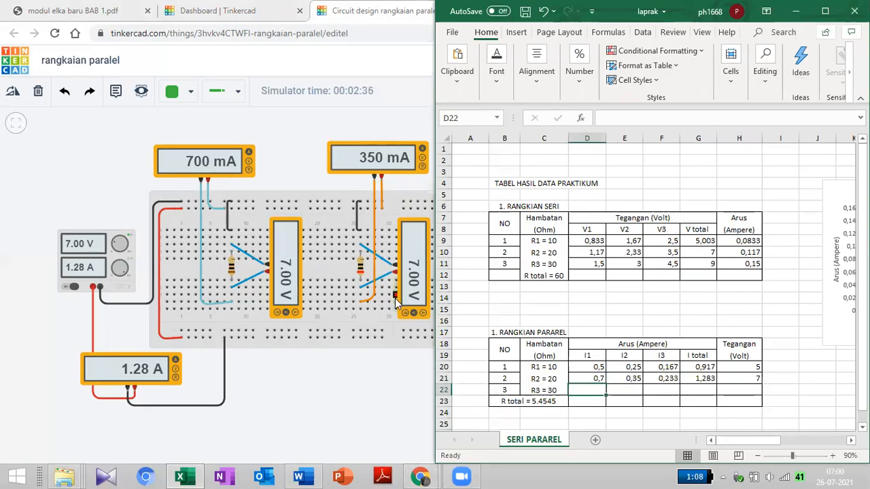
pyautogui.click(374, 370)
pyautogui.click(96, 245)
pyautogui.click(617, 174)
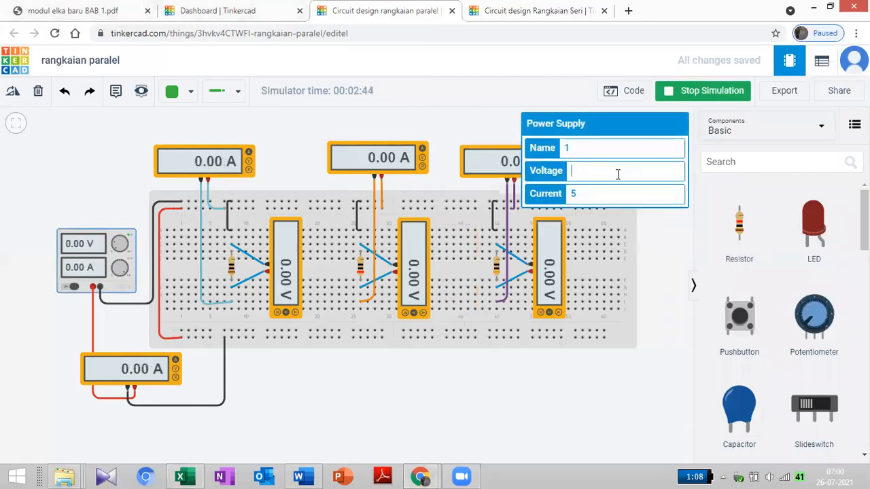
pyautogui.write('9')
pyautogui.click(669, 249)
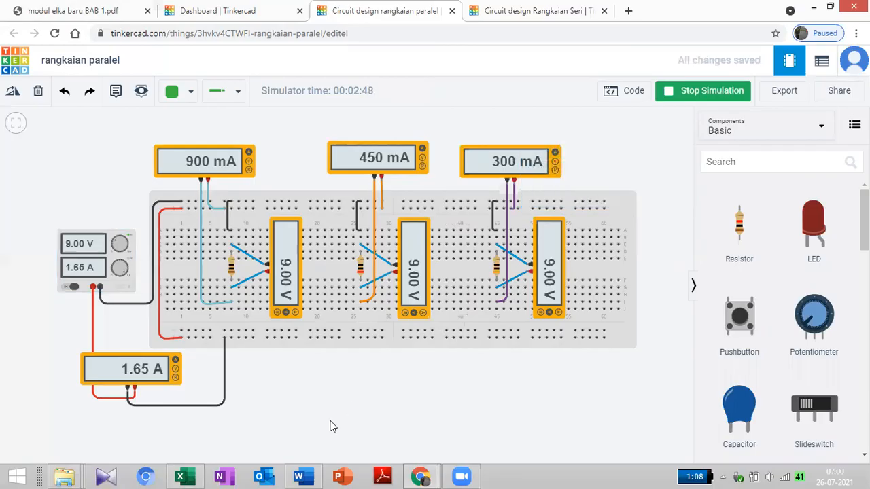
# Switch to Excel and enter 0,9 for I1 and 0,45 for I2 in the parallel table's third row
pyautogui.click(185, 476)
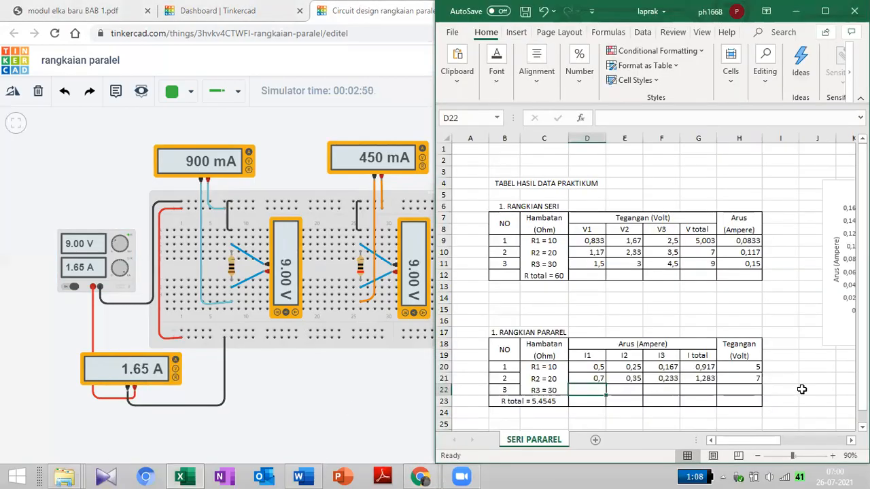
pyautogui.write('0,9')
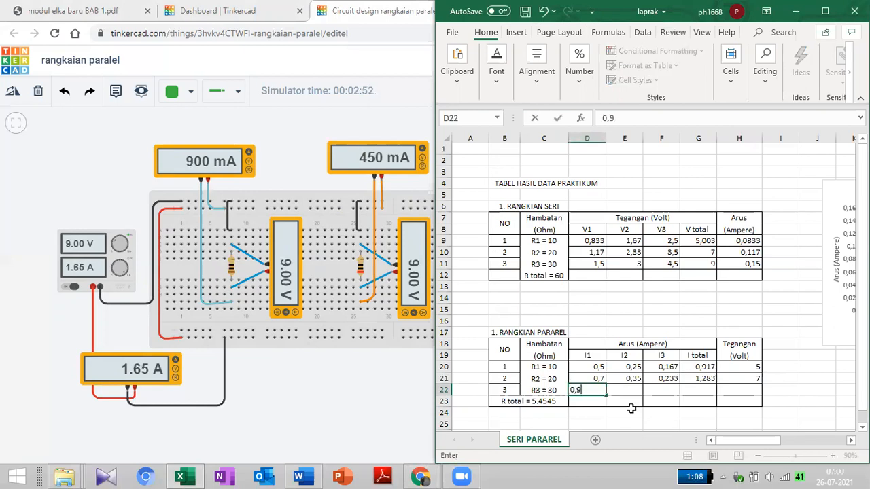
pyautogui.press('Tab')
pyautogui.write('0')
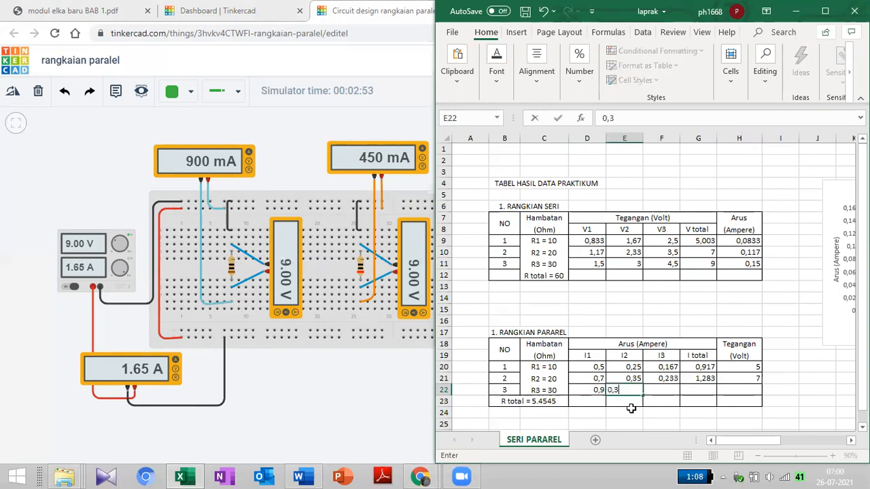
pyautogui.write(',45')
pyautogui.press('Tab')
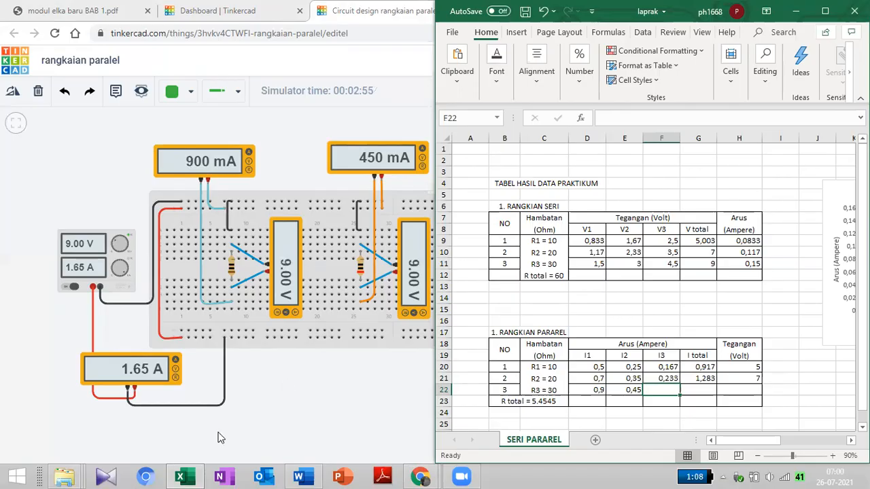
# Check the third branch's ammeter in Chrome, then enter 0,3 for I3 in the third row of Excel's parallel table
pyautogui.click(245, 454)
pyautogui.click(180, 477)
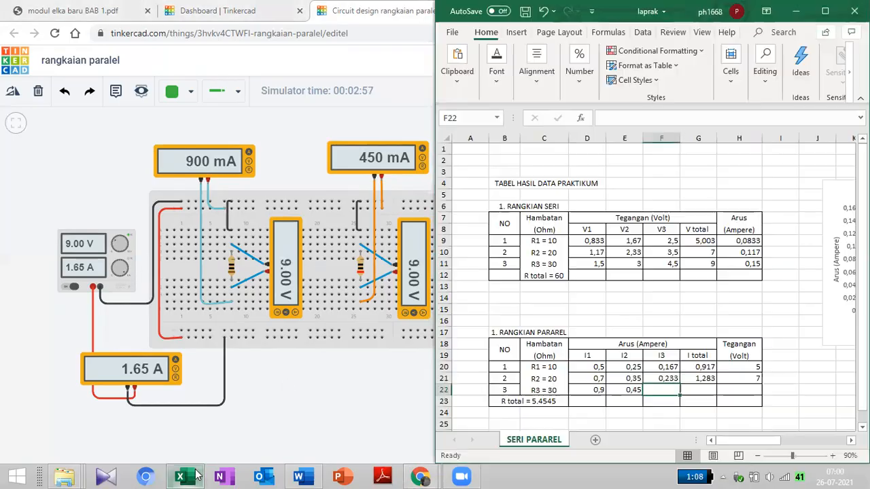
pyautogui.write('0')
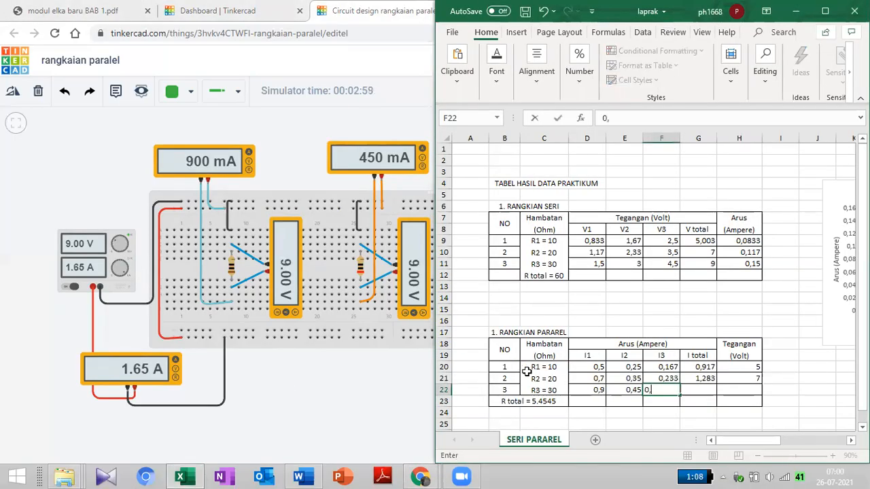
pyautogui.write(',3')
pyautogui.press('Tab')
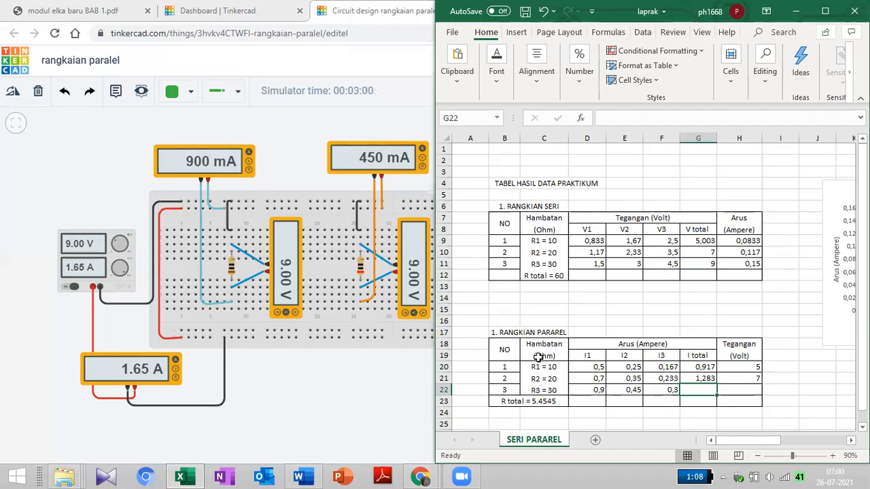
# Fill the second row's I total formula into the parallel table's third row and enter 9 as that row's Tegangan
pyautogui.click(709, 380)
pyautogui.moveTo(717, 384); pyautogui.dragTo(719, 395)
pyautogui.click(732, 389)
pyautogui.write('9')
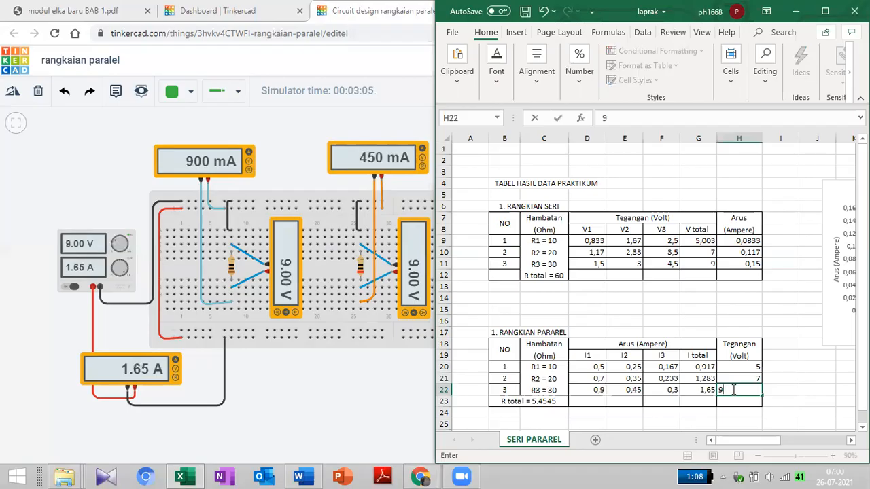
pyautogui.press('Return')
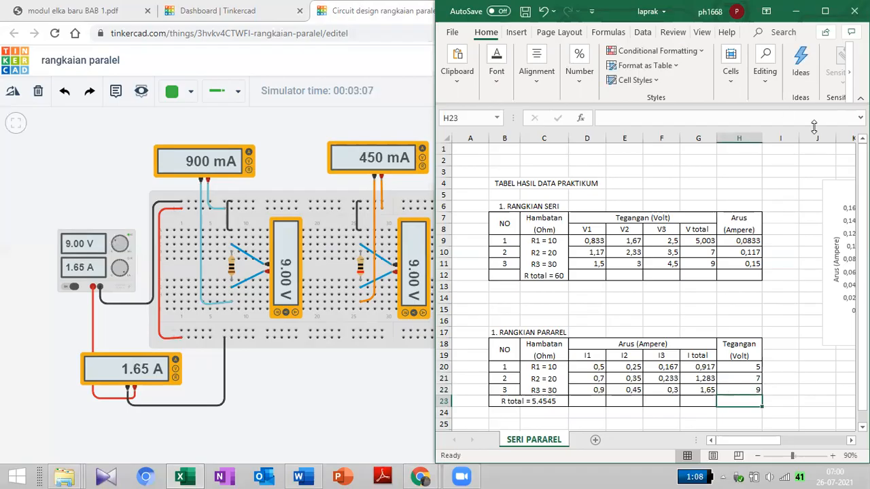
# Maximize the Excel window and move the "Rangkaian Seri - Variasi Resistor 1" chart up to the sheet's first rows
pyautogui.click(831, 17)
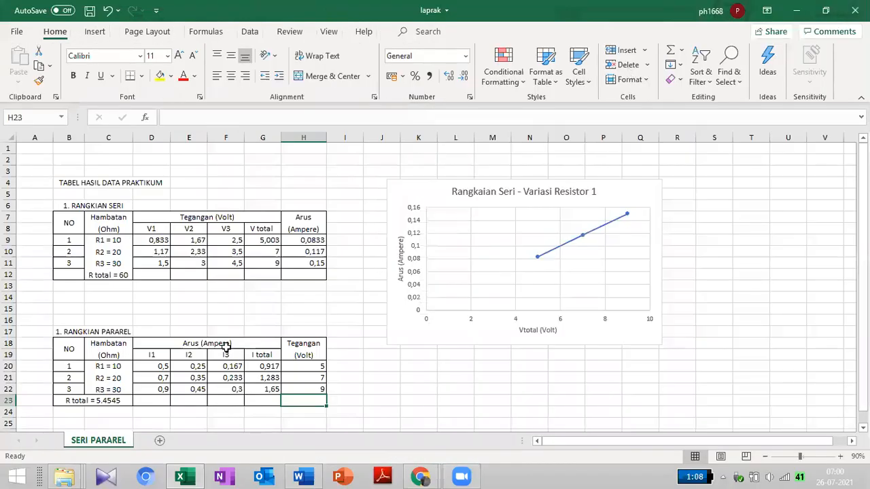
pyautogui.moveTo(429, 191); pyautogui.dragTo(437, 154)
pyautogui.click(468, 331)
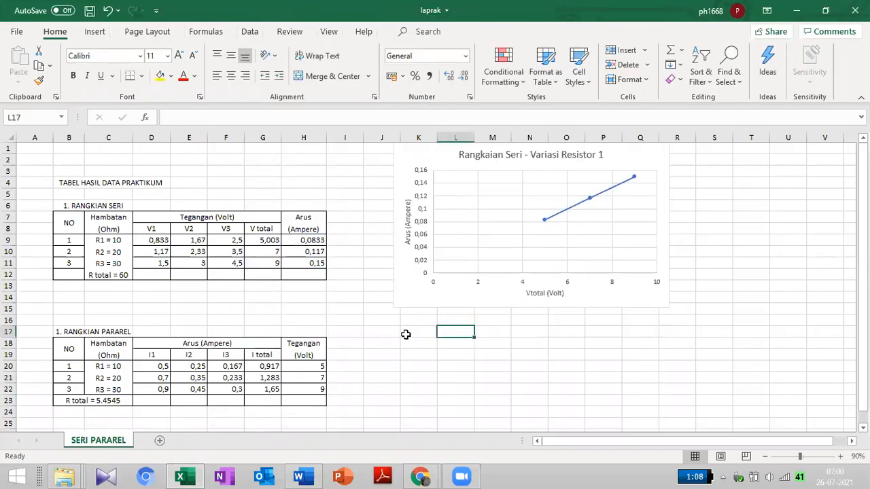
# Insert a scatter chart with smooth lines and markers from the parallel table's I total and Tegangan values, G20:H22
pyautogui.click(264, 368)
pyautogui.hotkey('shift', 'Right')
pyautogui.hotkey('shift', 'Down')
pyautogui.hotkey('shift', 'Down')
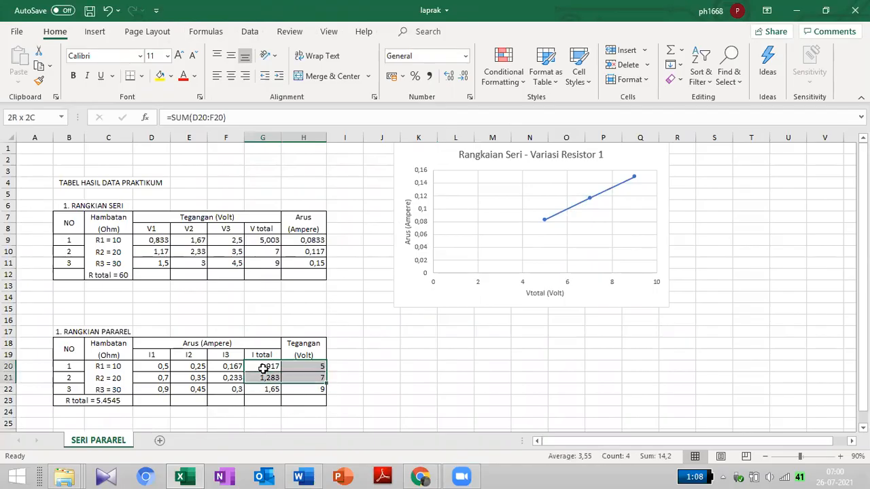
pyautogui.click(93, 32)
pyautogui.click(366, 79)
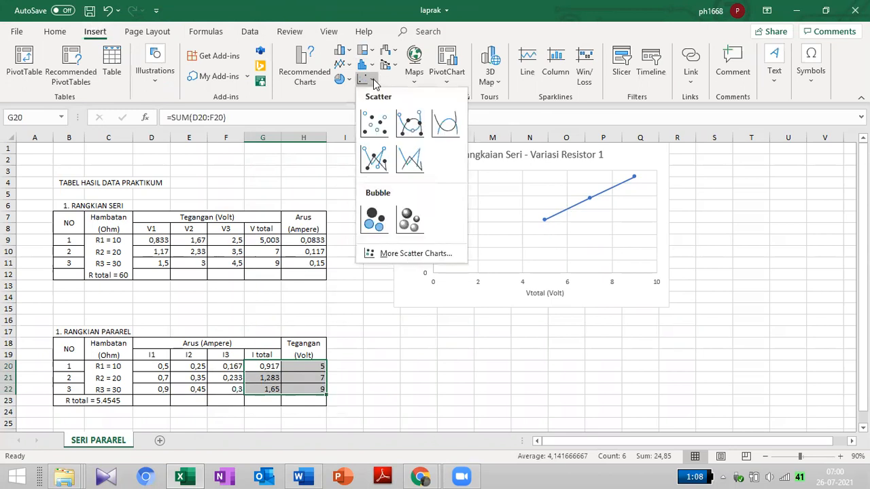
pyautogui.click(401, 115)
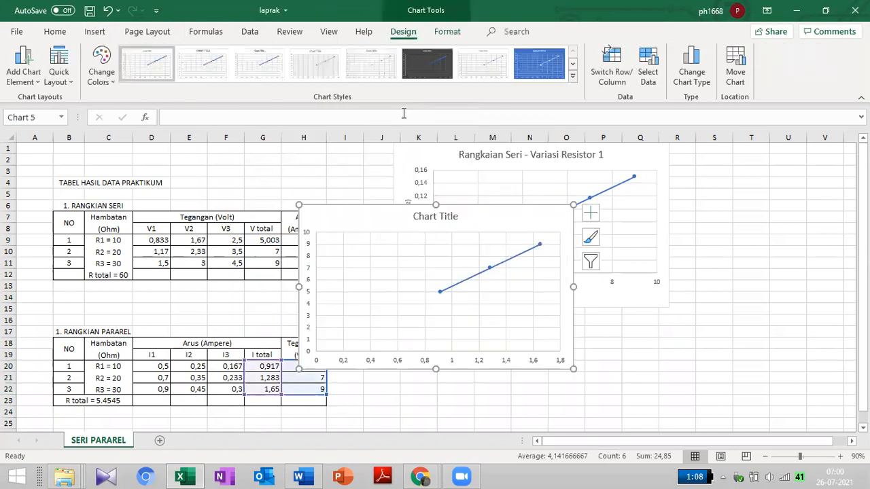
# Move the new scatter chart below the series chart, beside the parallel table, so the two charts do not overlap
pyautogui.moveTo(464, 217); pyautogui.dragTo(588, 295)
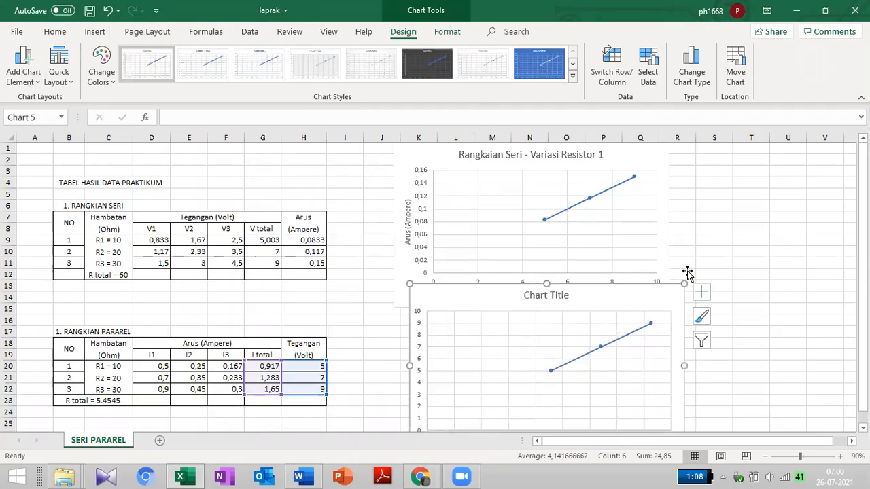
pyautogui.click(790, 367)
pyautogui.press('Down')
pyautogui.press('Down')
pyautogui.press('Down')
pyautogui.press('Down')
pyautogui.press('Down')
pyautogui.press('Down')
pyautogui.press('Down')
pyautogui.press('Down')
pyautogui.press('Down')
pyautogui.press('Down')
pyautogui.press('Down')
pyautogui.press('Down')
pyautogui.press('Down')
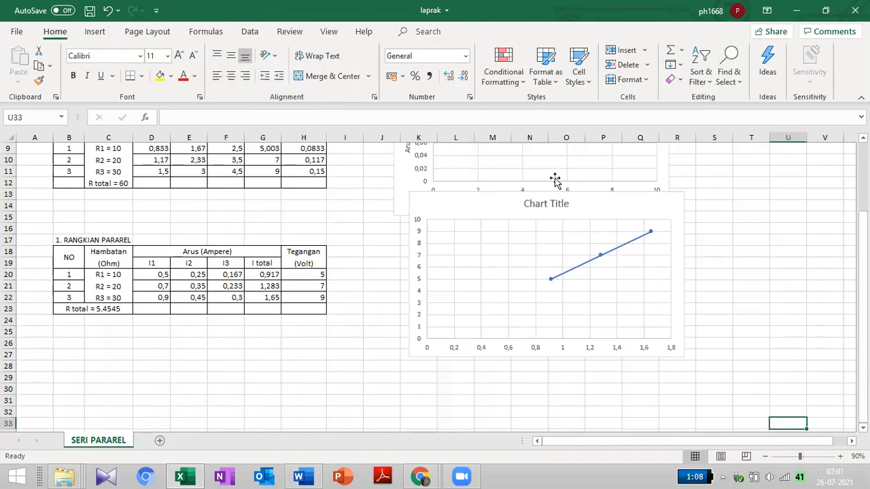
pyautogui.click(607, 222)
pyautogui.moveTo(607, 223); pyautogui.dragTo(597, 266)
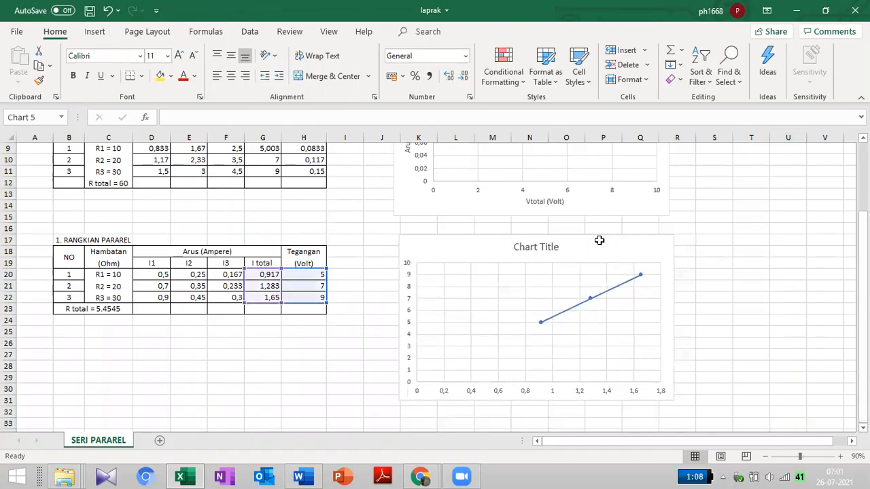
# Add axis titles to the parallel circuit's scatter chart
pyautogui.click(700, 245)
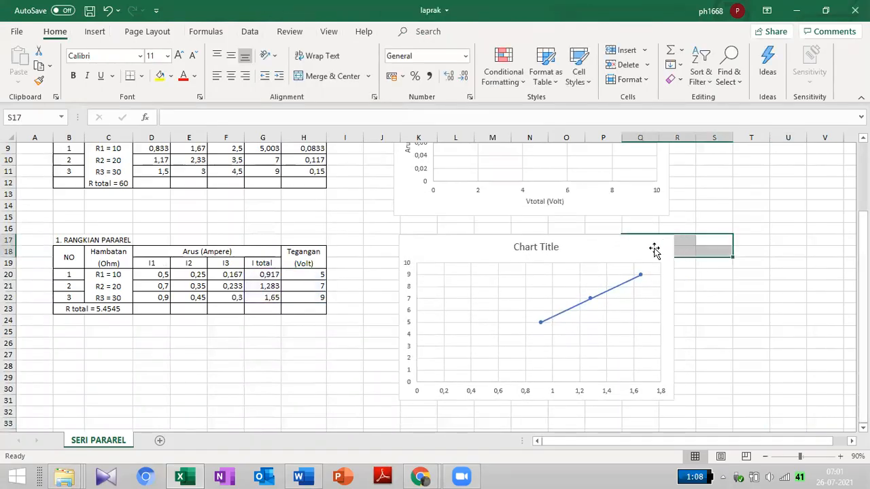
pyautogui.click(658, 246)
pyautogui.click(690, 244)
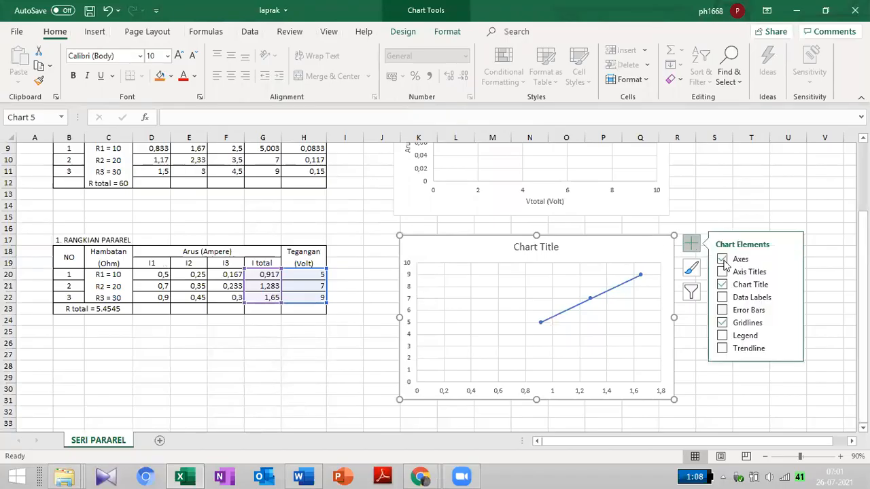
pyautogui.click(722, 272)
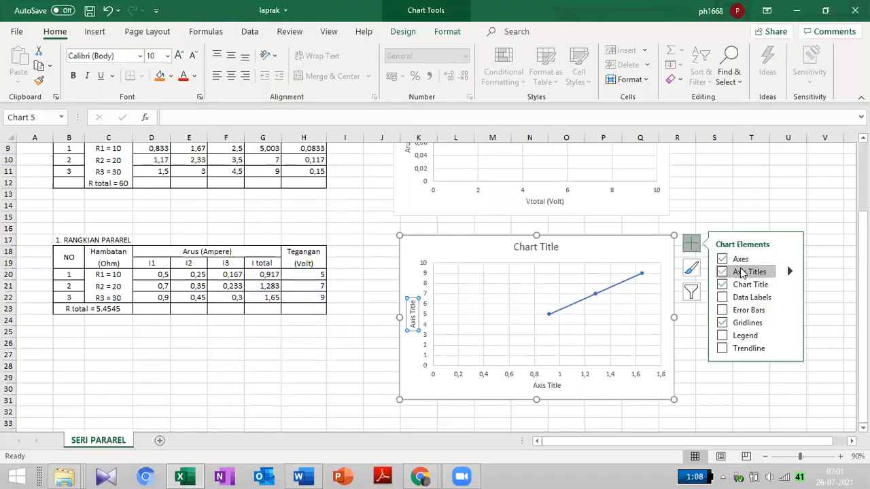
# Set the vertical axis title of the parallel circuit's chart to "Tegangan (Volt)"
pyautogui.click(413, 321)
pyautogui.doubleClick(414, 321)
pyautogui.write('Tegangan')
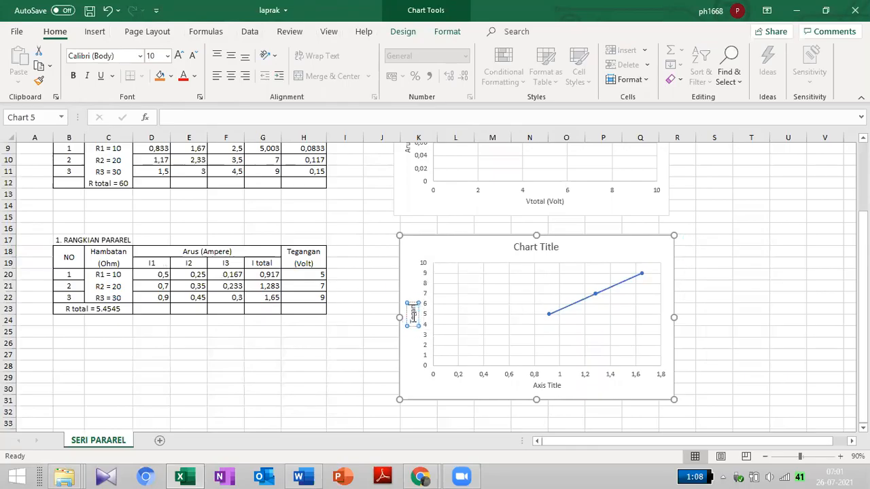
pyautogui.write(' (Volt')
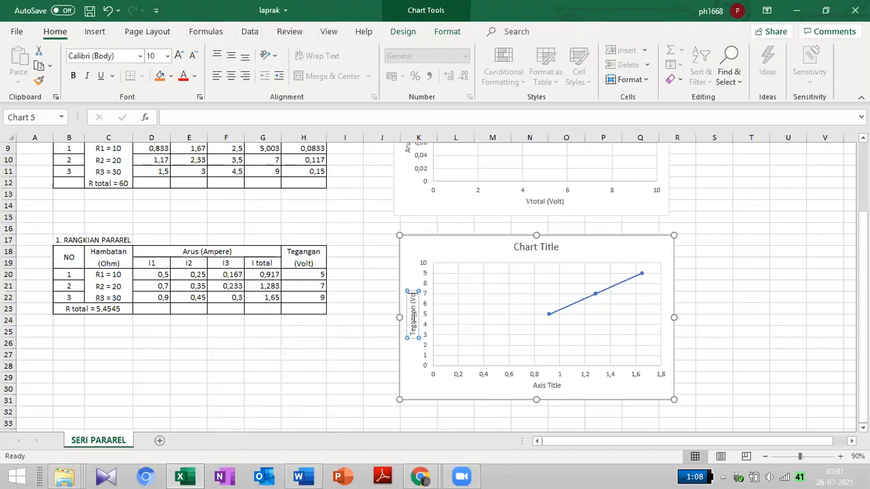
pyautogui.write(')')
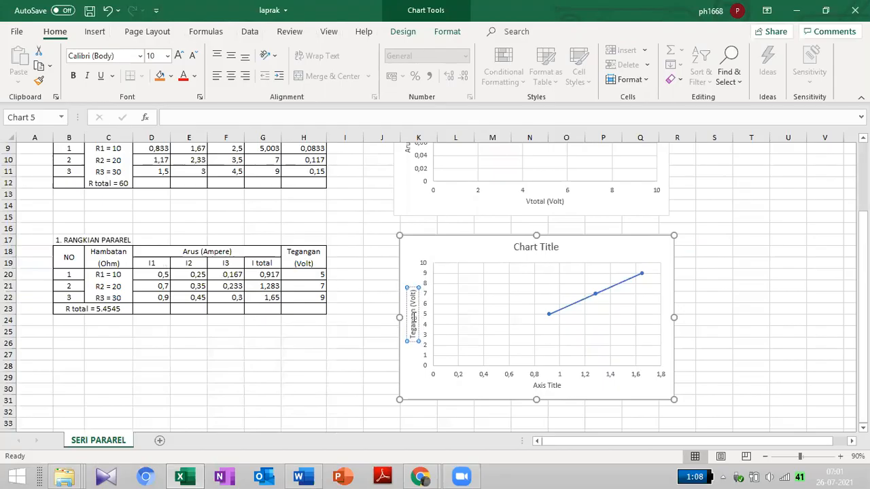
# Set the horizontal axis title of the parallel circuit's chart to "I total (Ampere)"
pyautogui.click(540, 386)
pyautogui.doubleClick(540, 386)
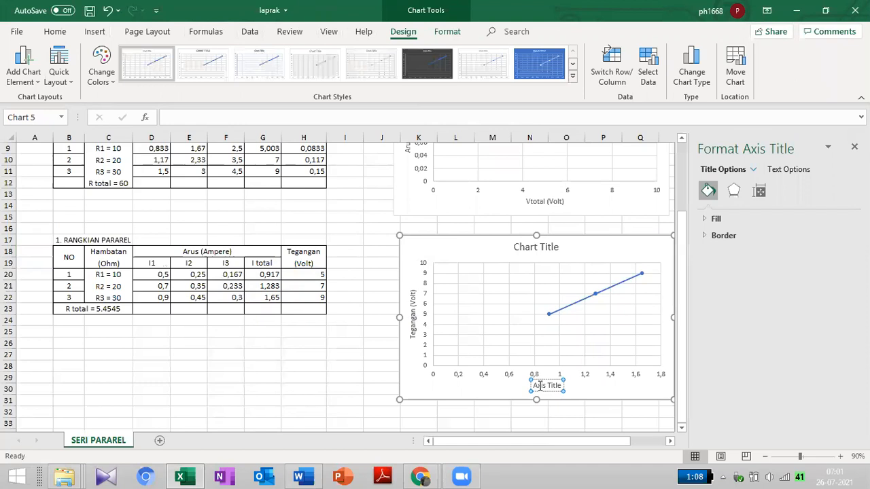
pyautogui.tripleClick(540, 386)
pyautogui.press('BackSpace')
pyautogui.write('I total (')
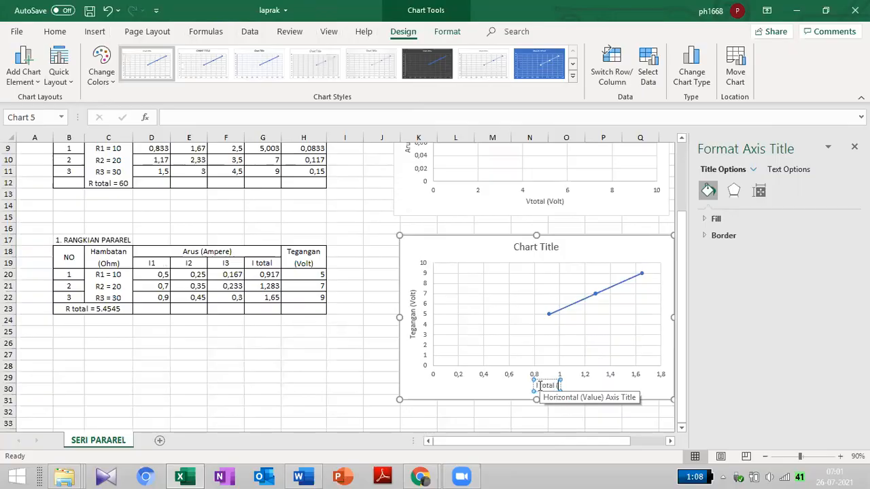
pyautogui.write('Ampere')
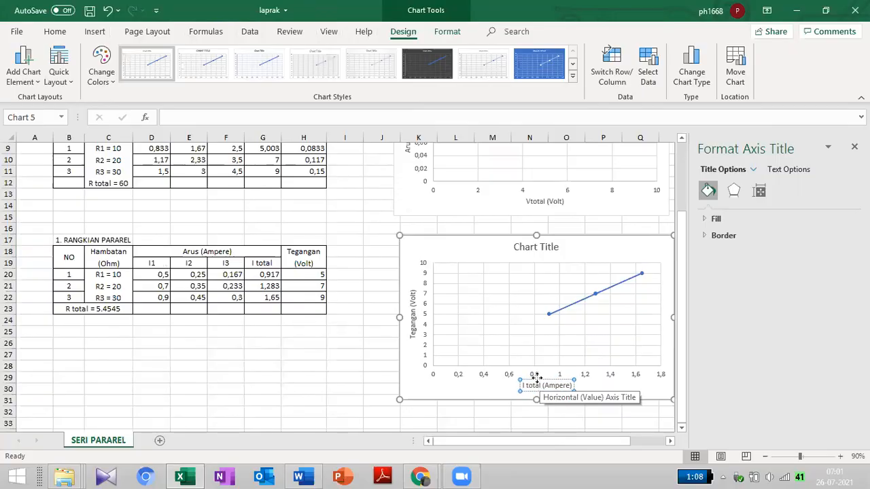
# Title the parallel circuit's chart "Rangkaian Paralel - Variasi Resistor 1" and close the formatting pane
pyautogui.tripleClick(543, 250)
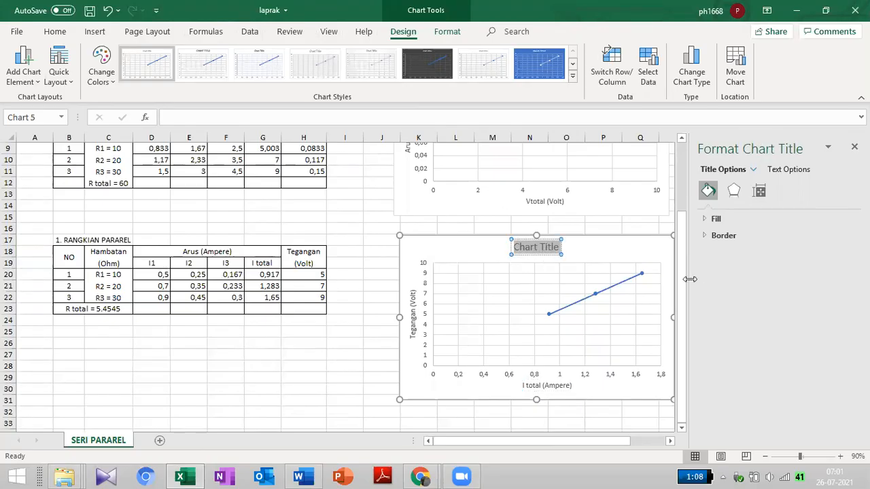
pyautogui.moveTo(679, 277); pyautogui.dragTo(682, 204)
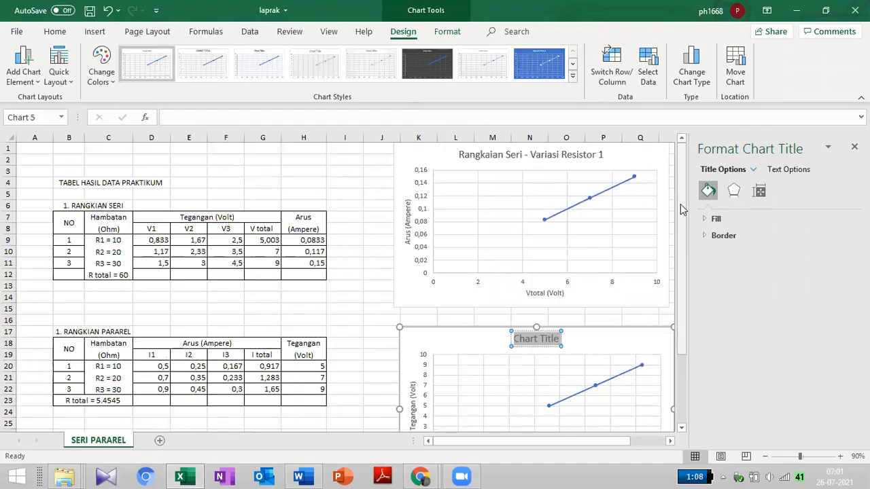
pyautogui.write('Rangka')
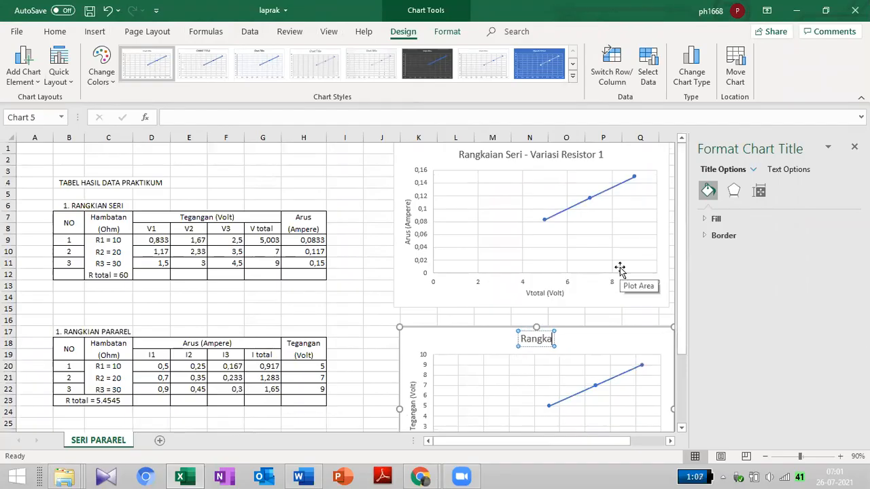
pyautogui.write('ian Paral')
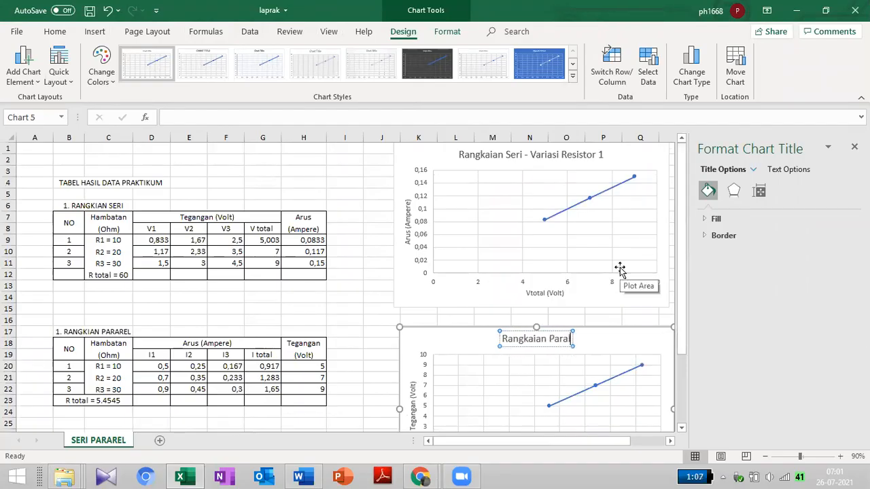
pyautogui.write('el - Variasi')
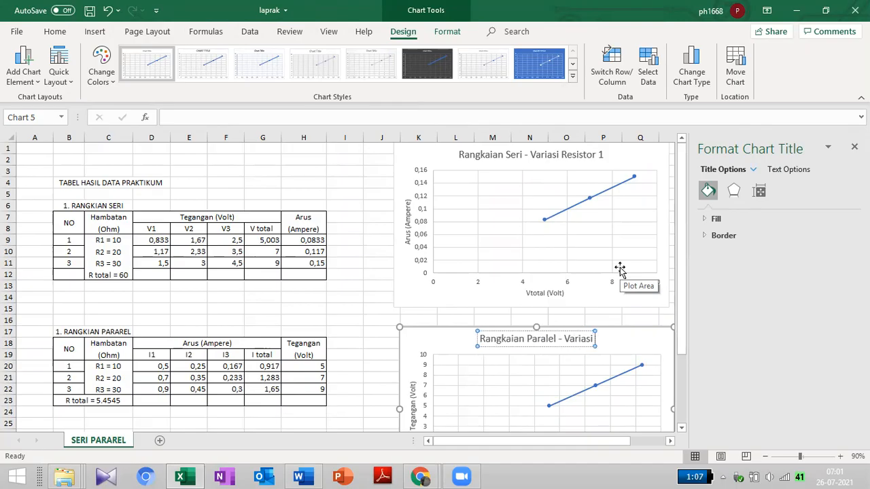
pyautogui.write(' Resist')
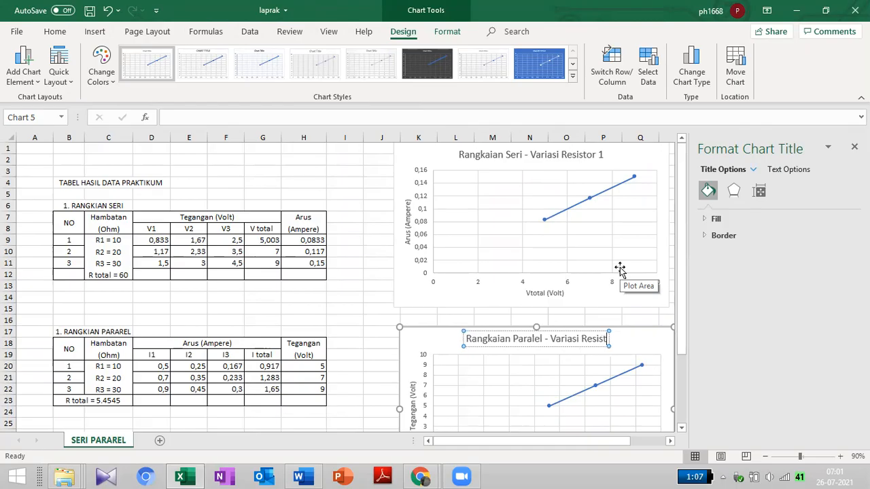
pyautogui.write('or 1')
pyautogui.click(345, 229)
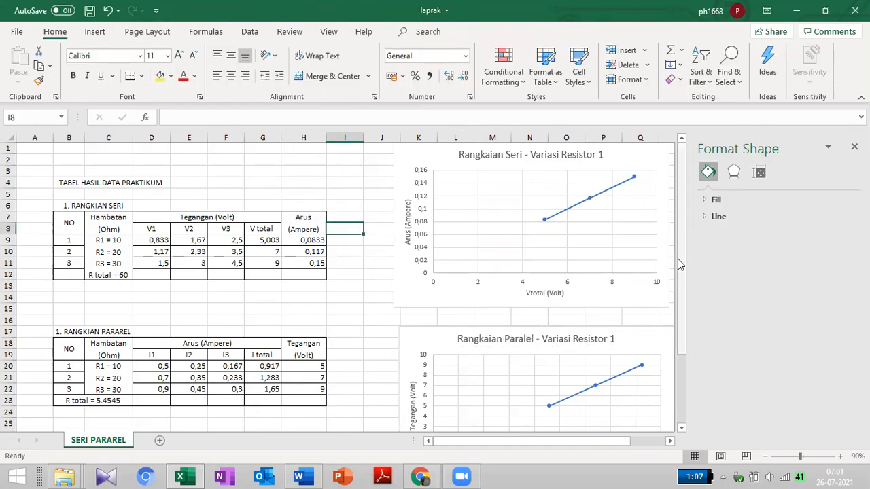
pyautogui.click(855, 147)
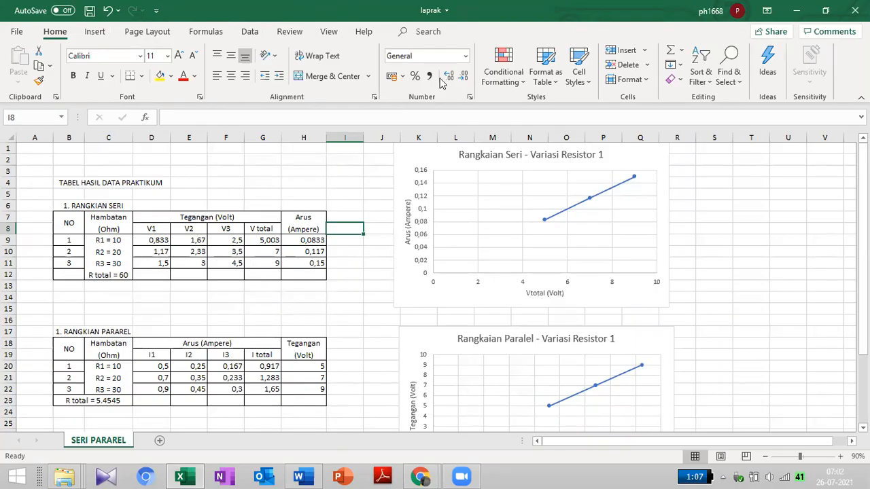
pyautogui.click(278, 275)
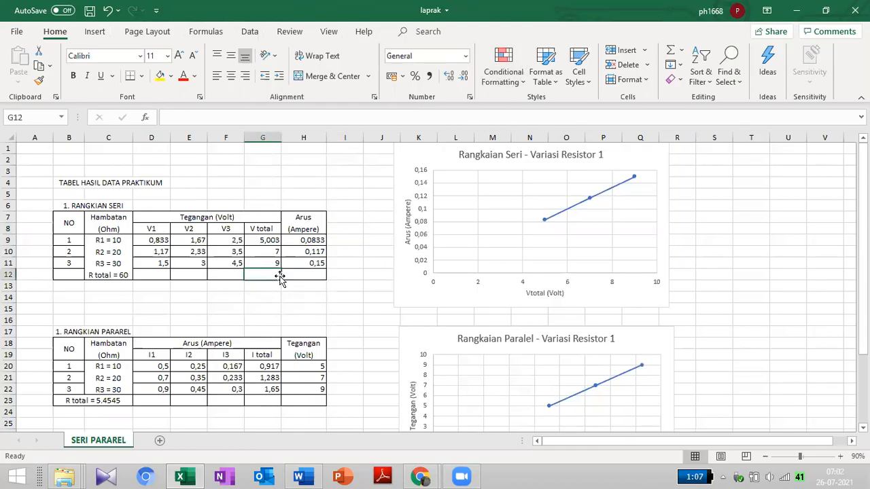